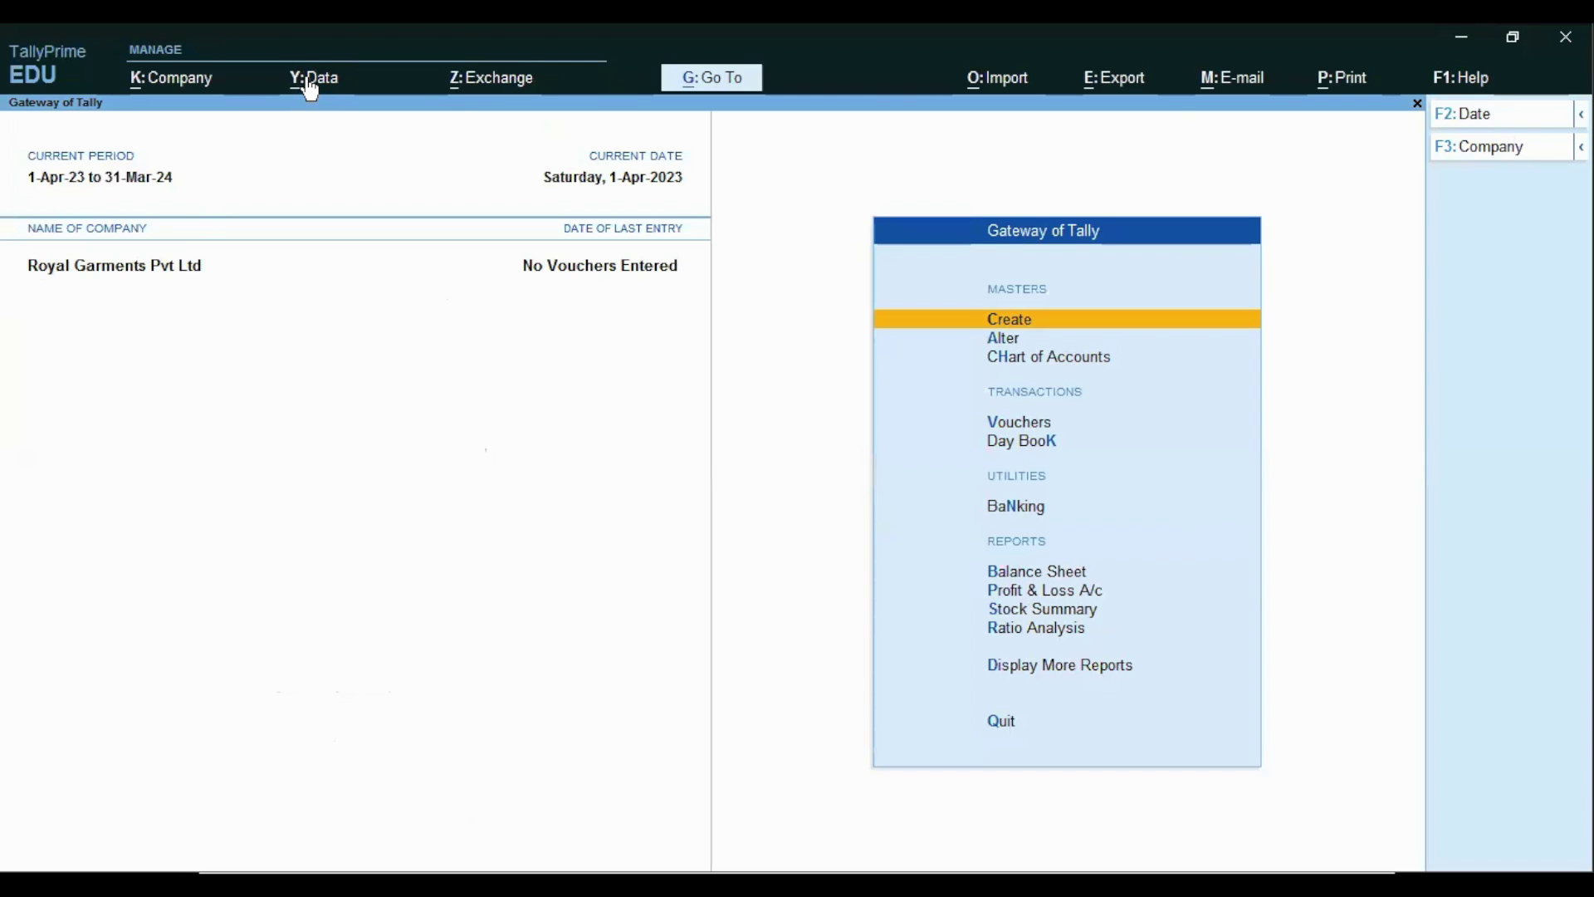
- Open the Data Path configuration for company data
click(309, 82)
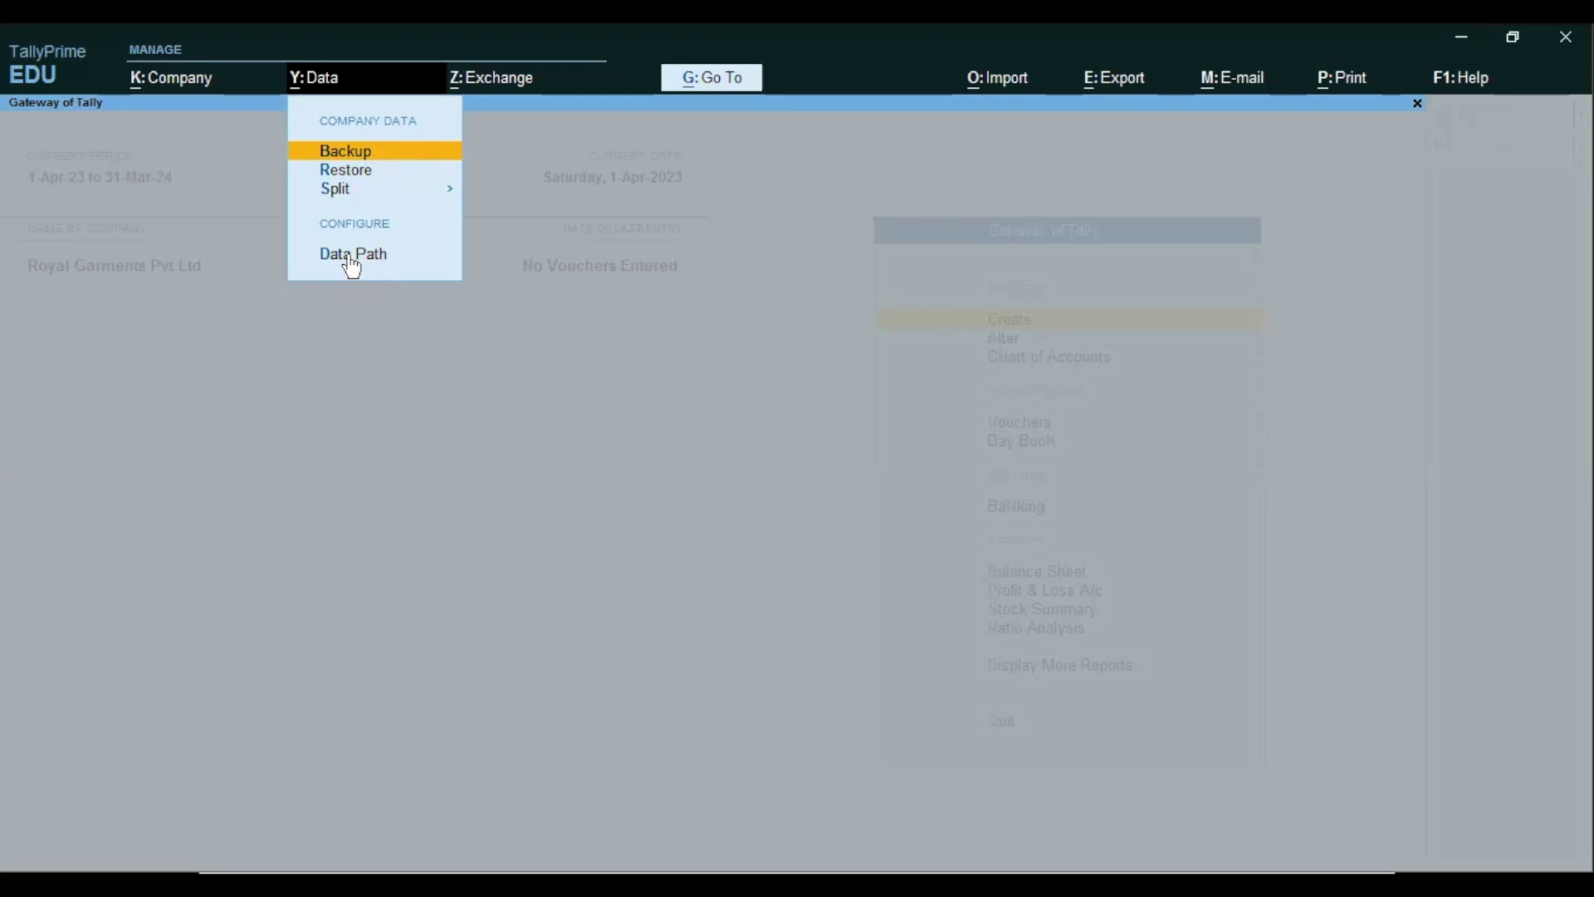
key(Down)
key(Down)
key(Down)
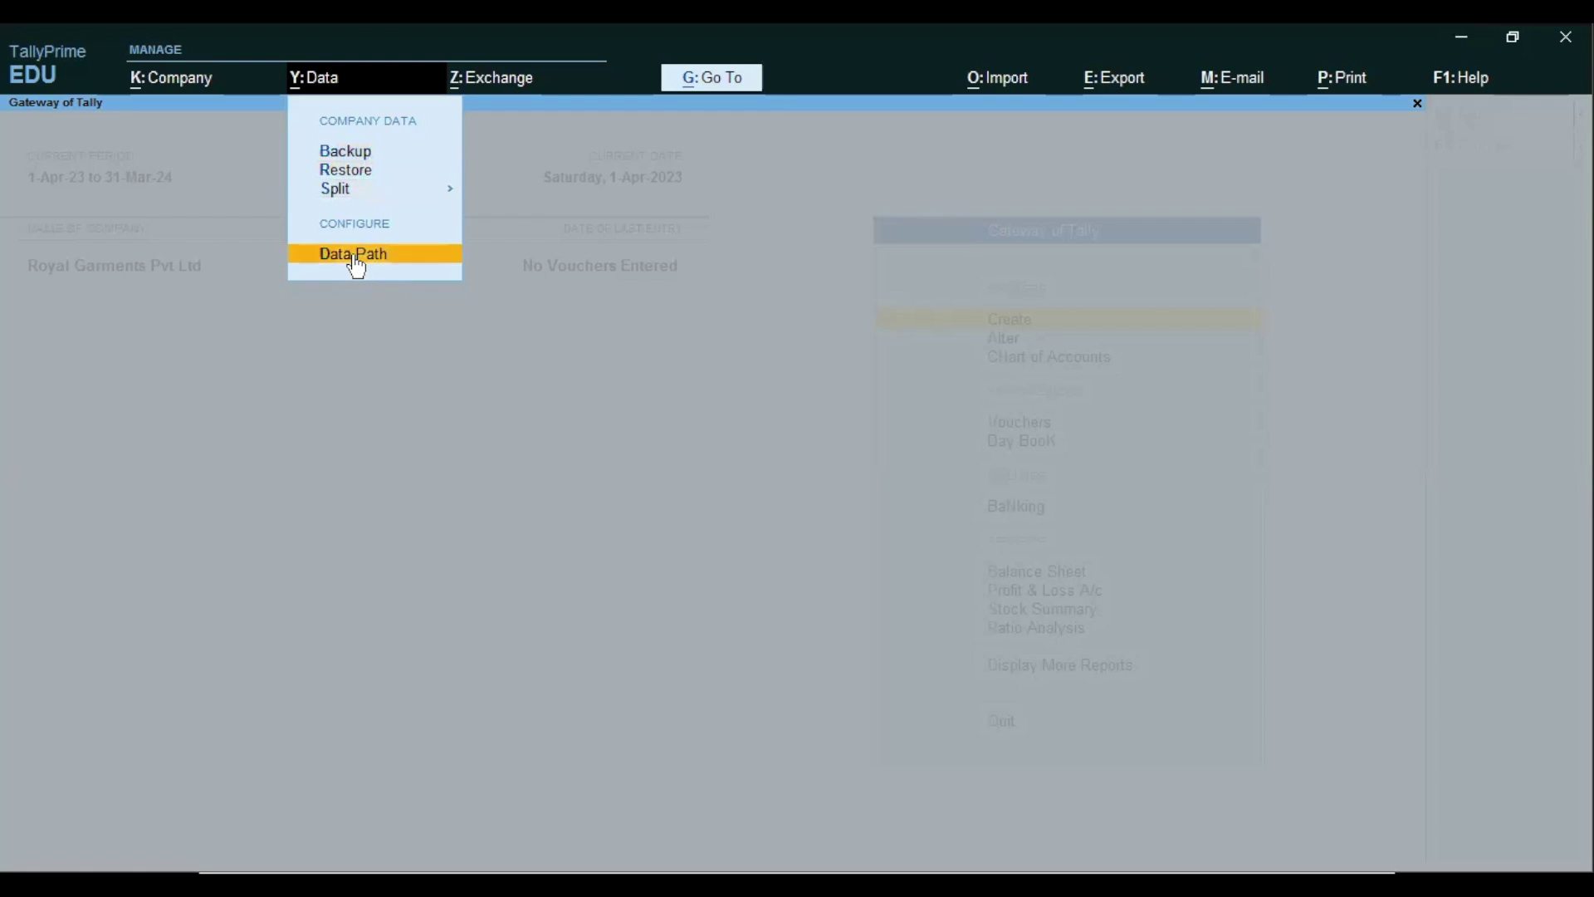
click(356, 257)
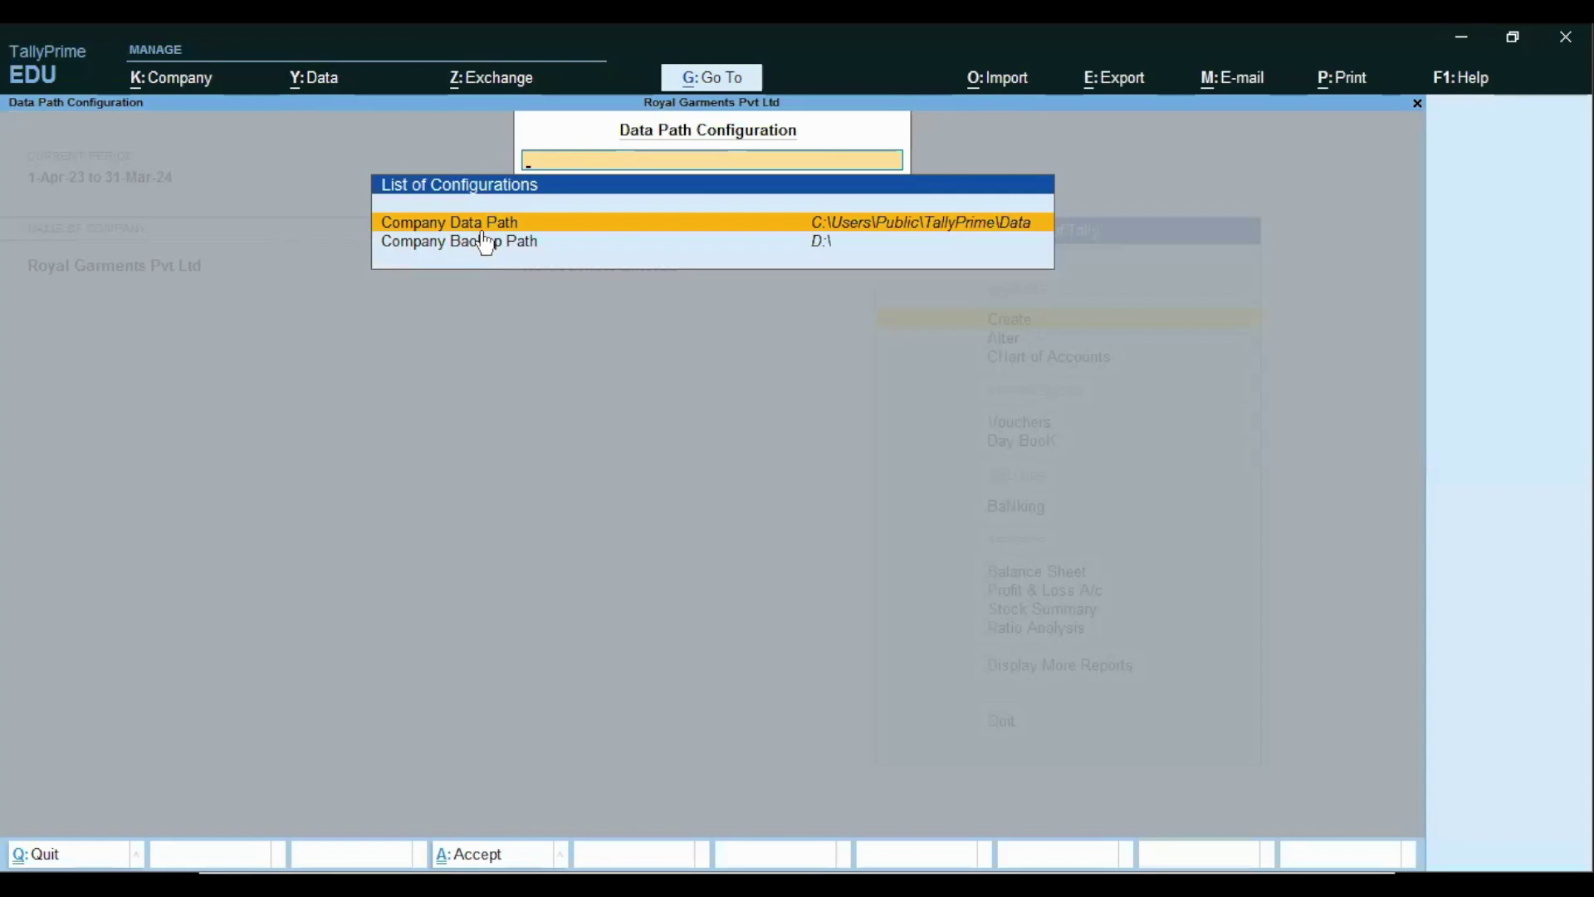
- Start choosing the Company Data Path from the available drives and browse into C:\Users
click(614, 226)
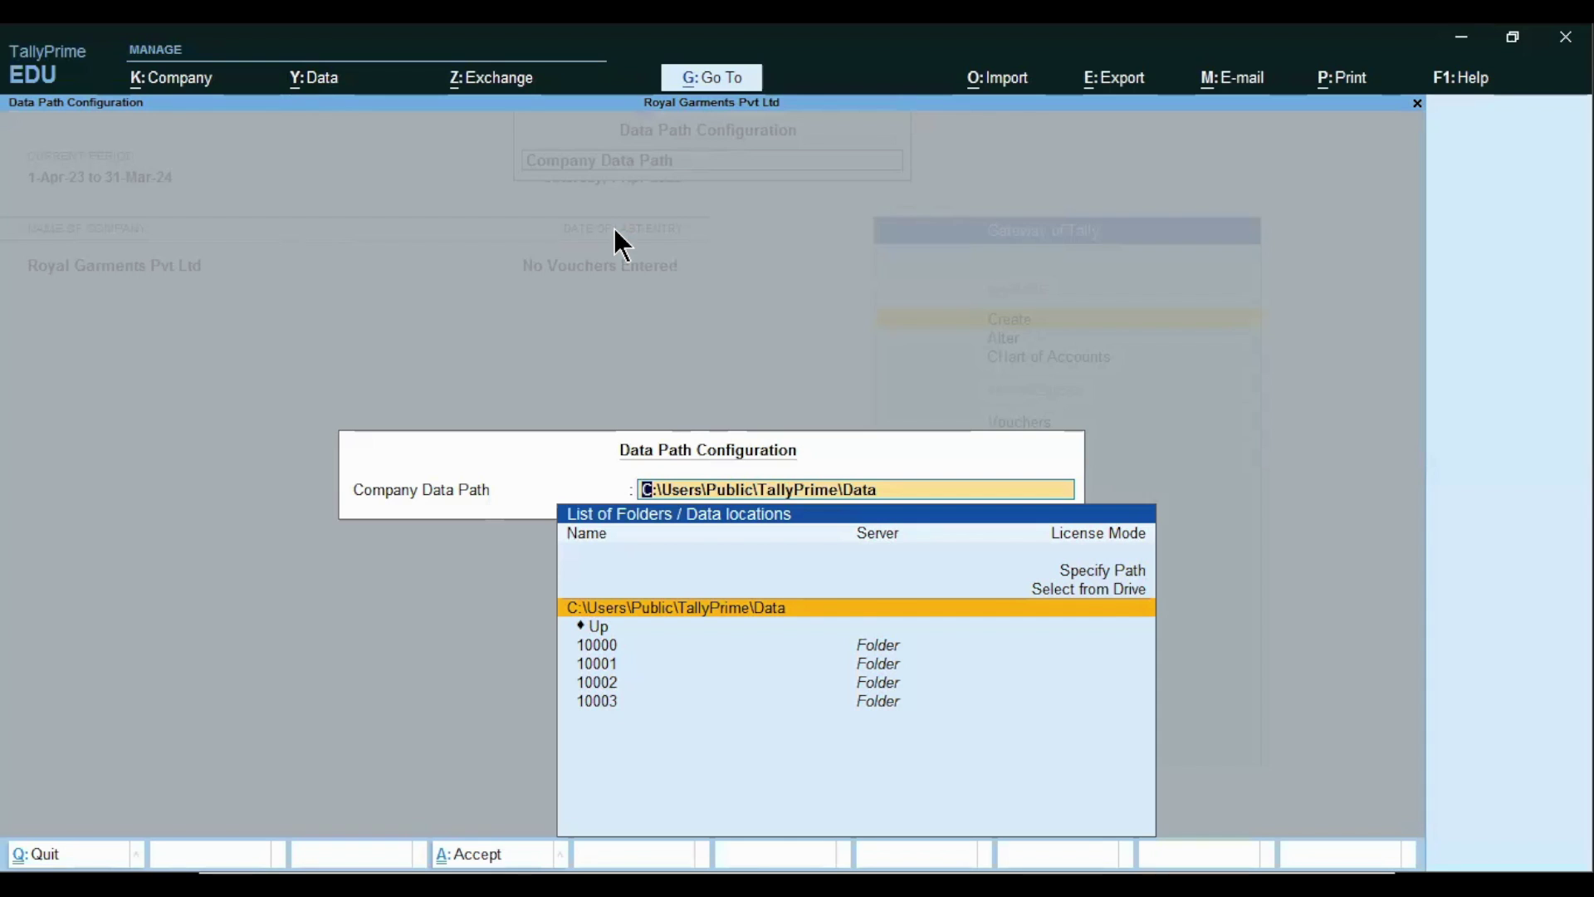
key(Up)
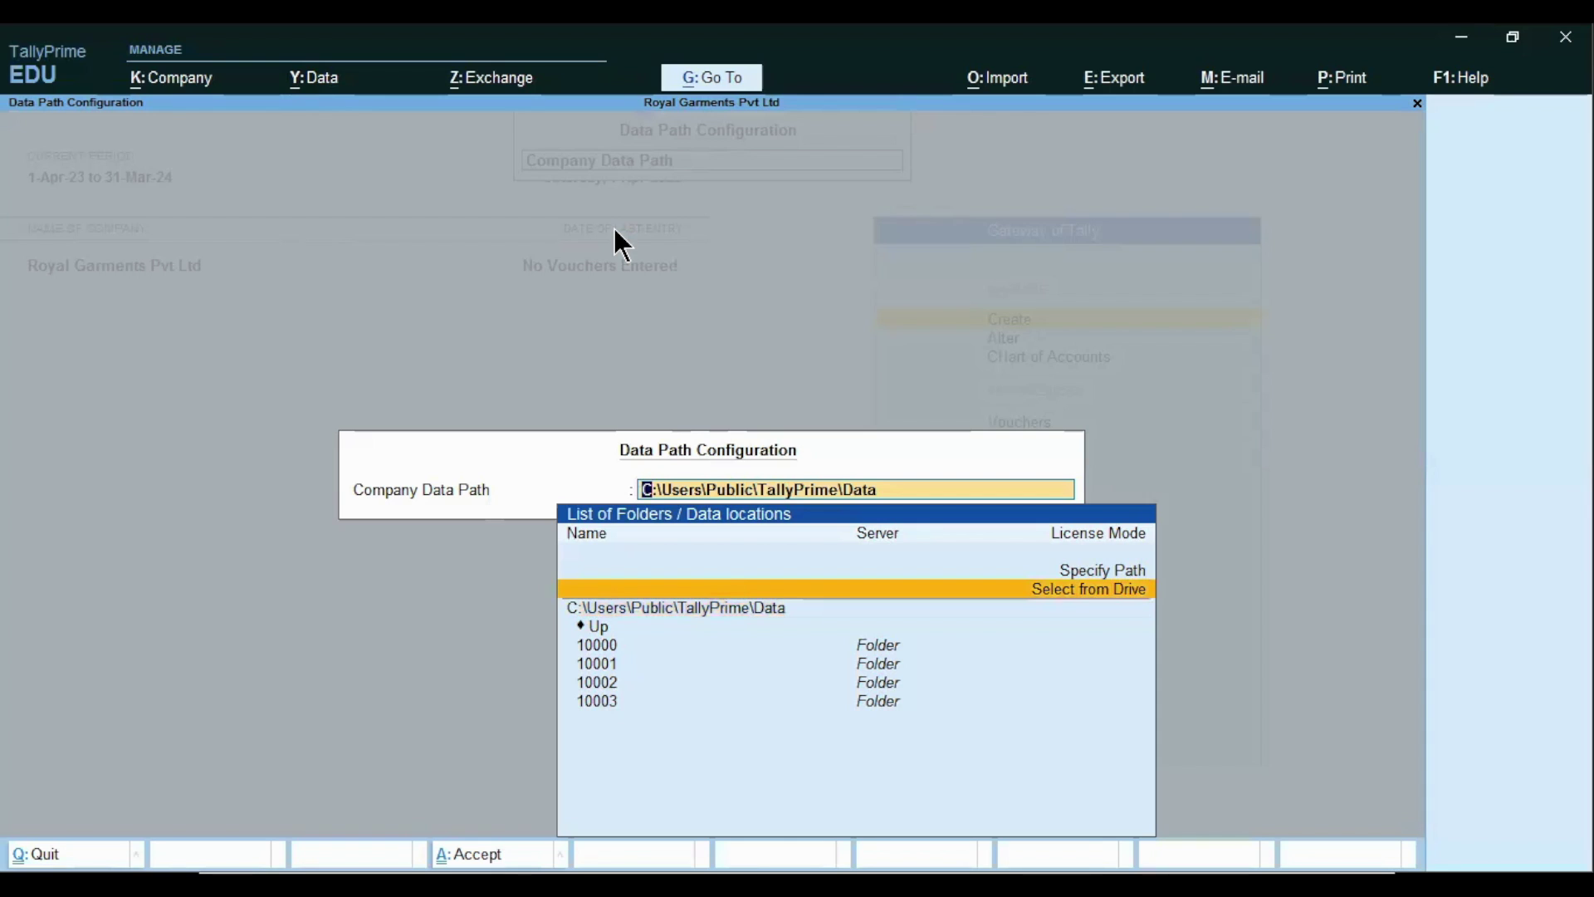
key(Return)
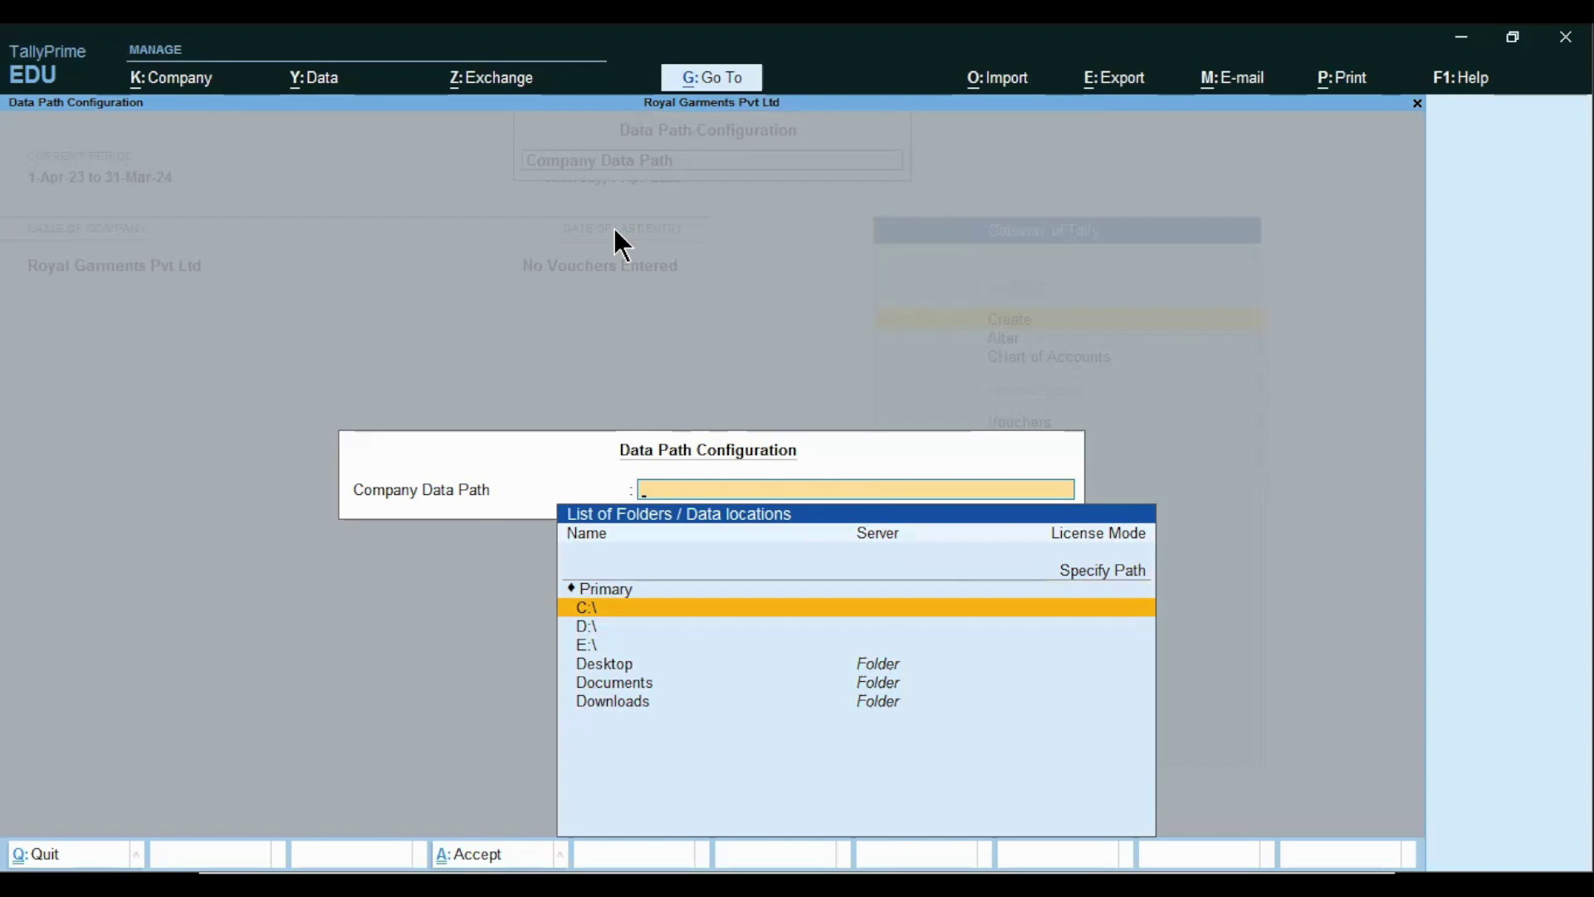
key(Return)
key(Down)
key(Down)
key(Down)
key(Down)
key(Down)
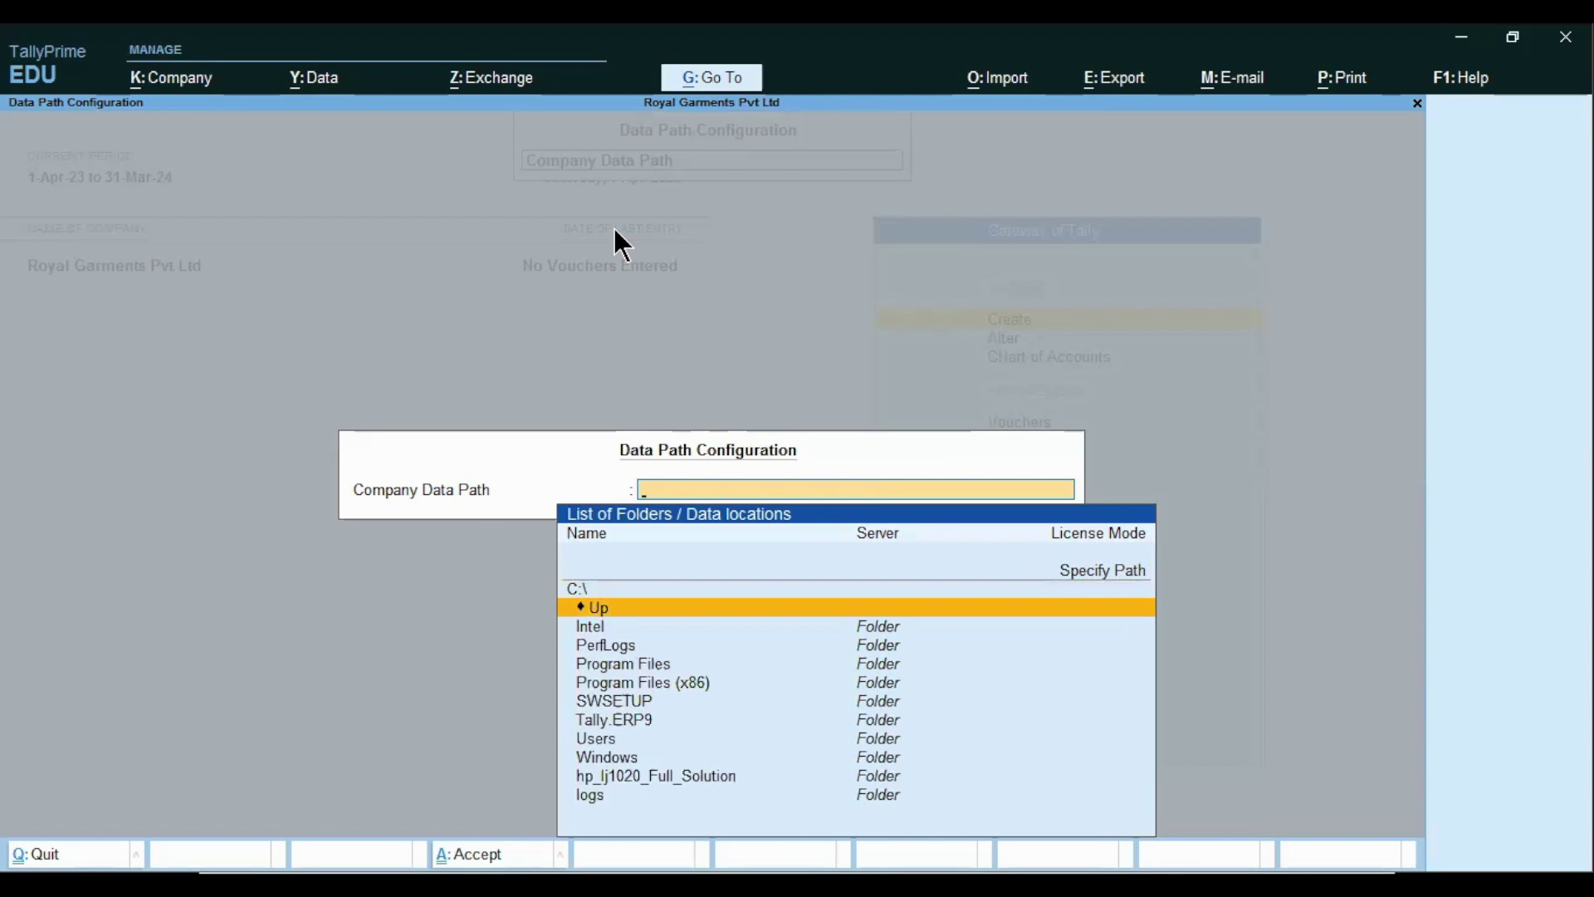
key(Down)
key(Down)
key(Down)
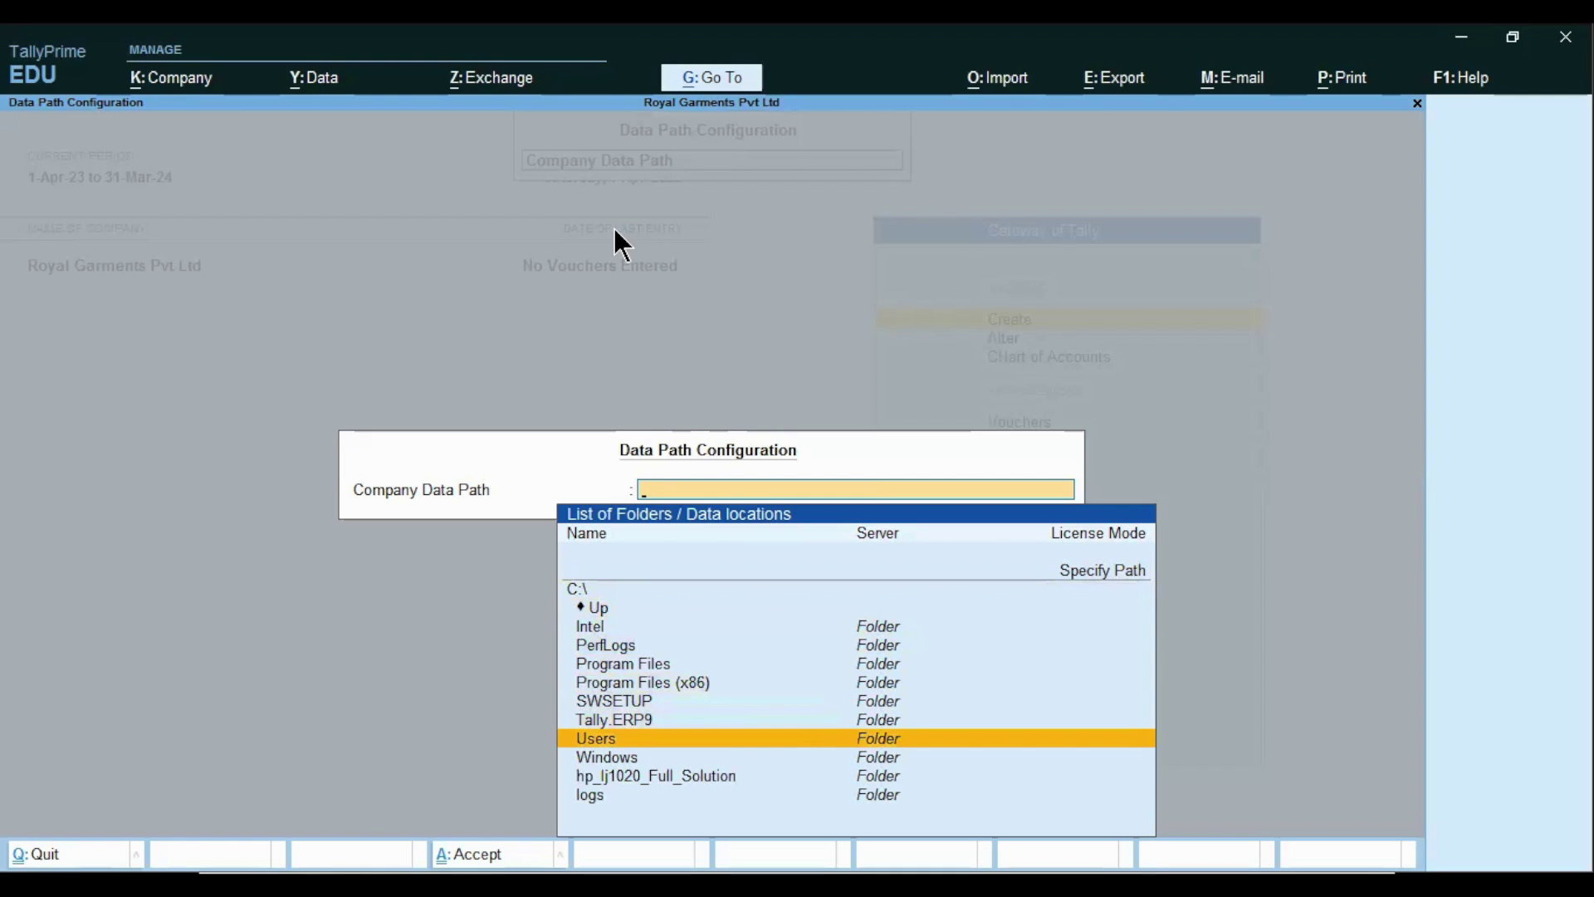
key(Return)
- Set the Company Data Path to the Public\TallyPrime\Data folder inside C:\Users
key(Down)
key(Down)
key(Down)
key(Return)
key(Down)
key(Down)
key(Down)
key(Down)
key(Down)
key(Down)
key(Down)
key(Return)
key(Down)
key(Down)
key(Return)
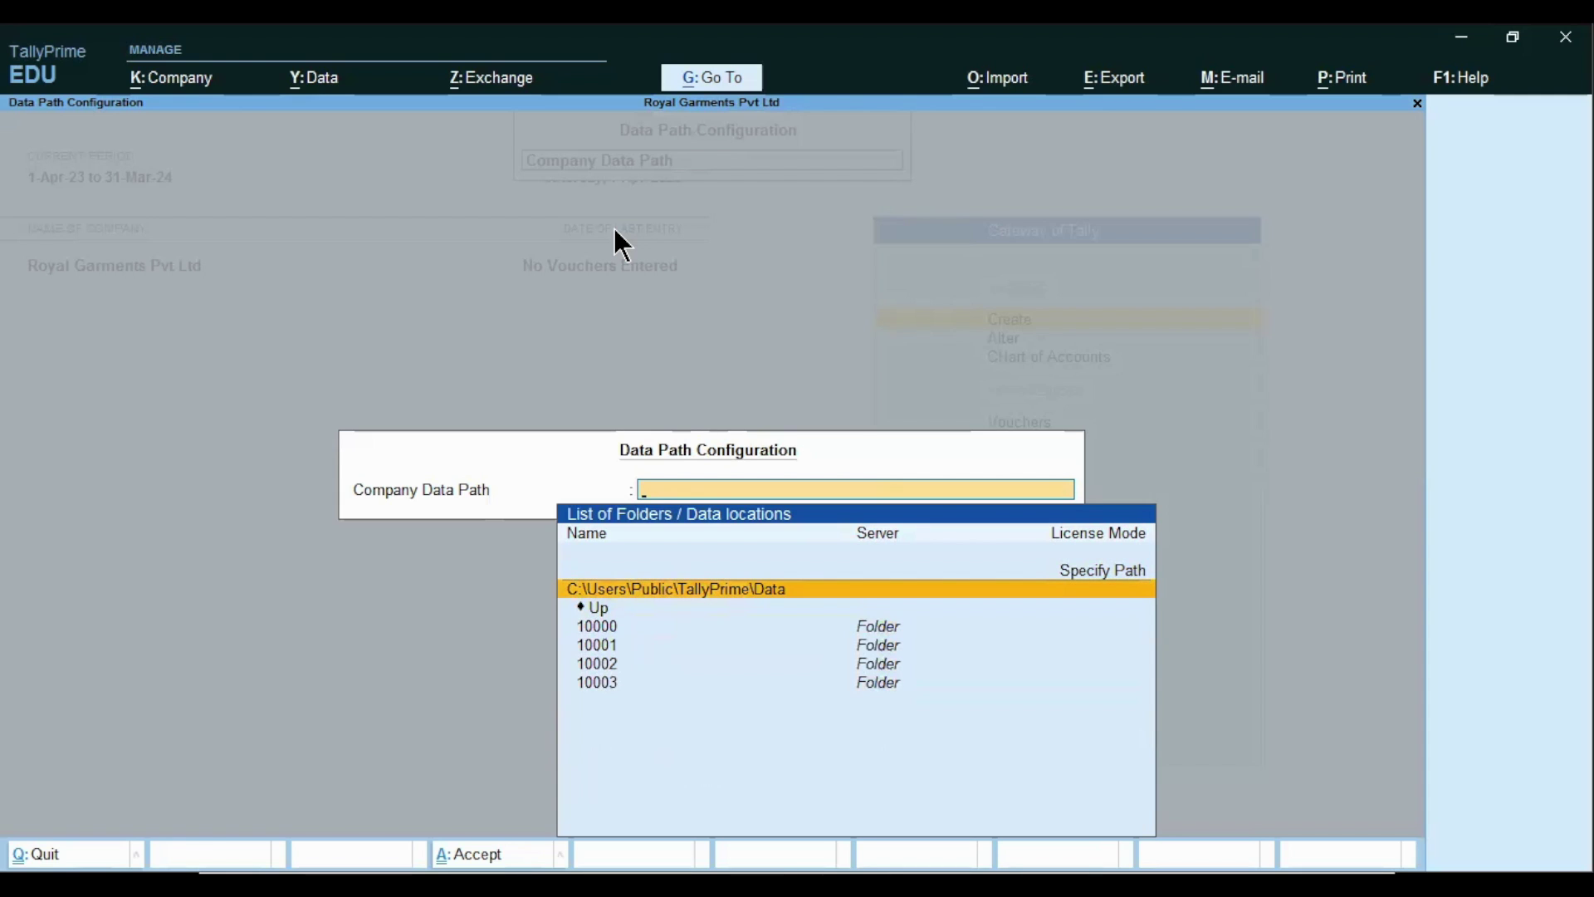
key(Return)
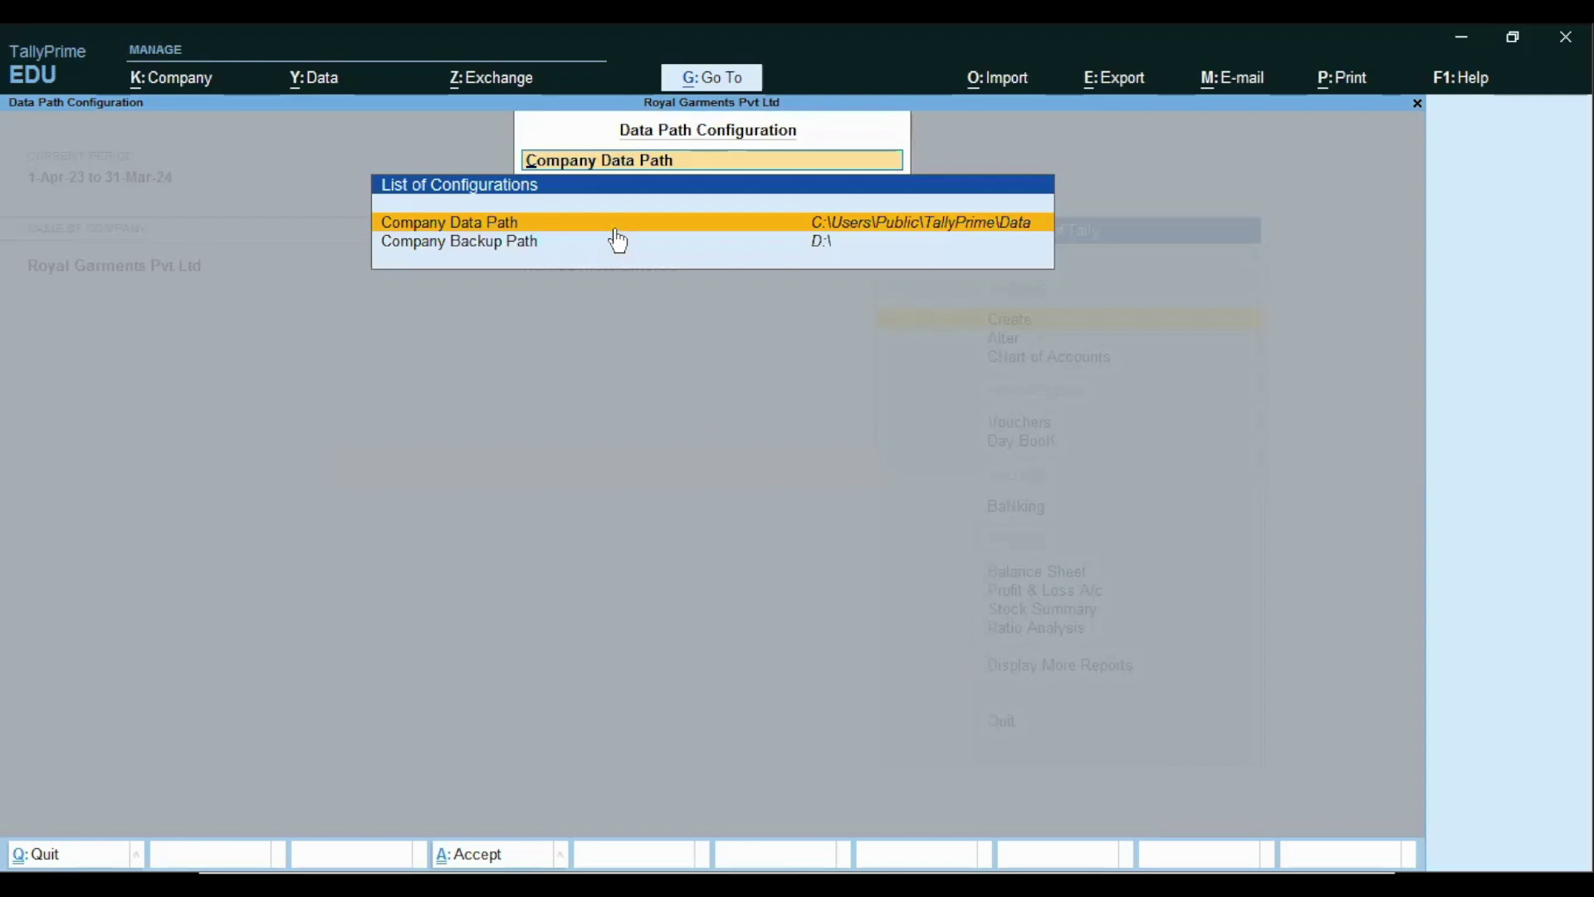
- Set the Company Backup Path to D:\ from the available drives and accept the data path configuration
key(Down)
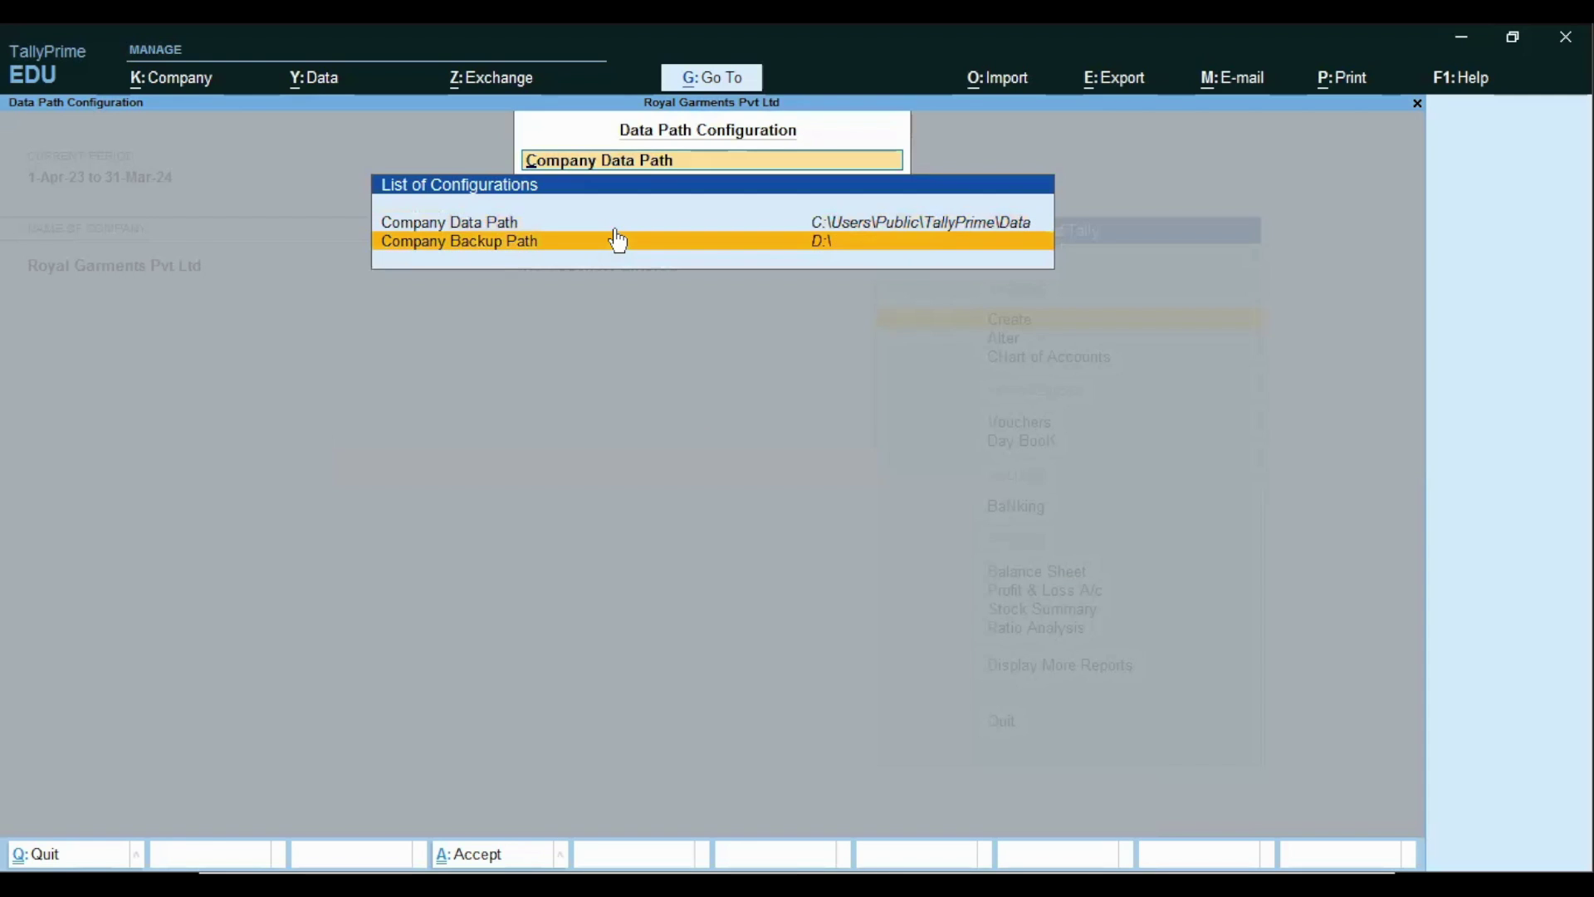
click(728, 242)
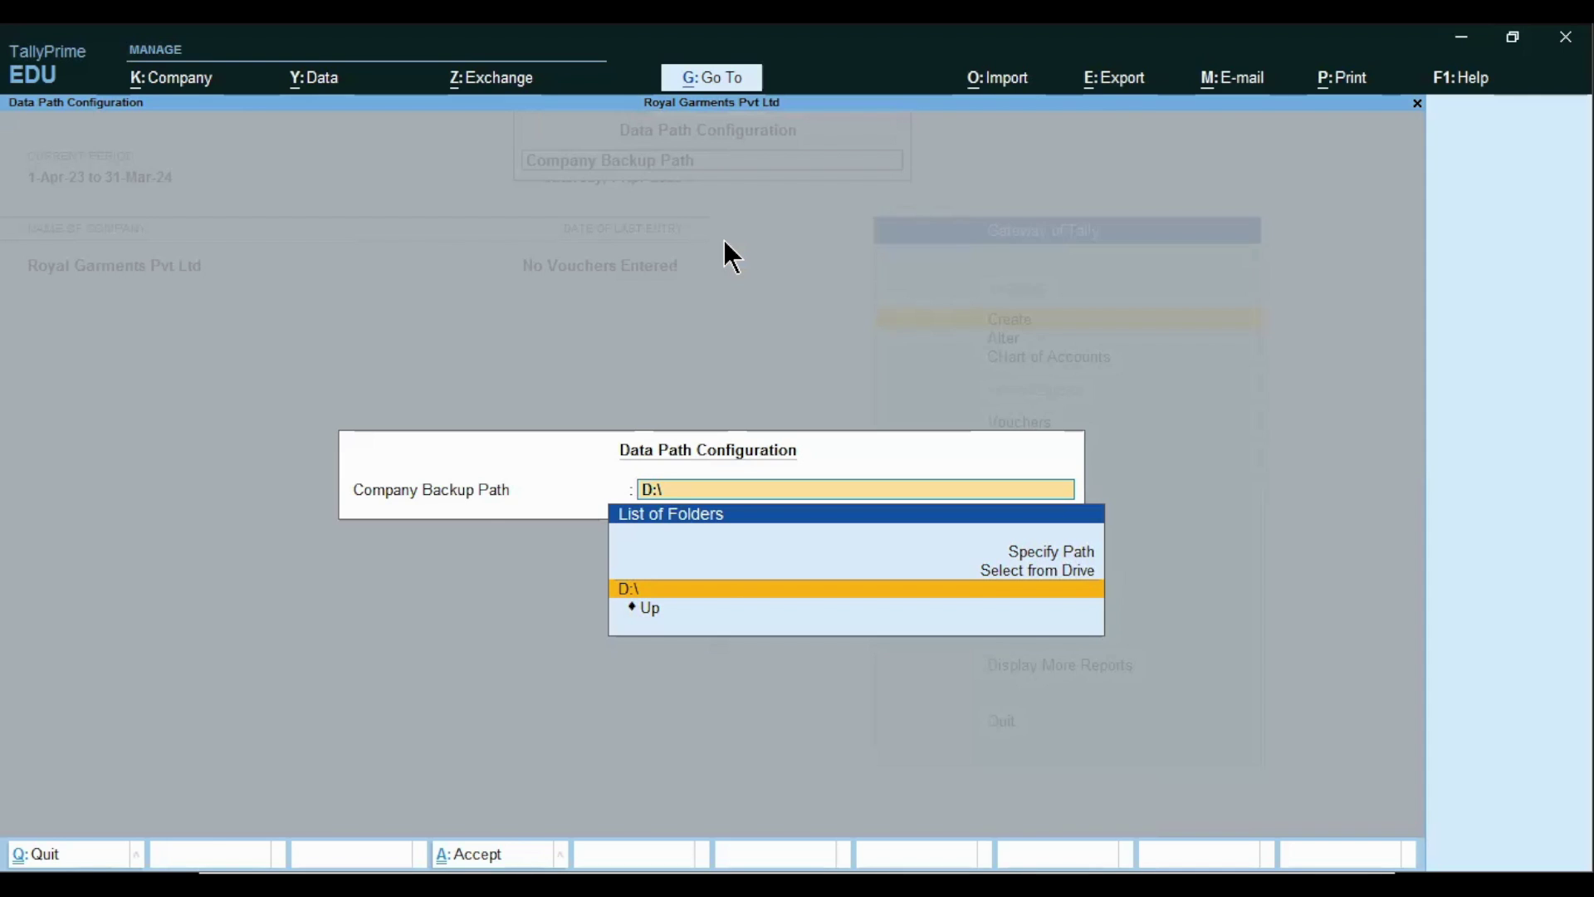
key(Up)
key(Return)
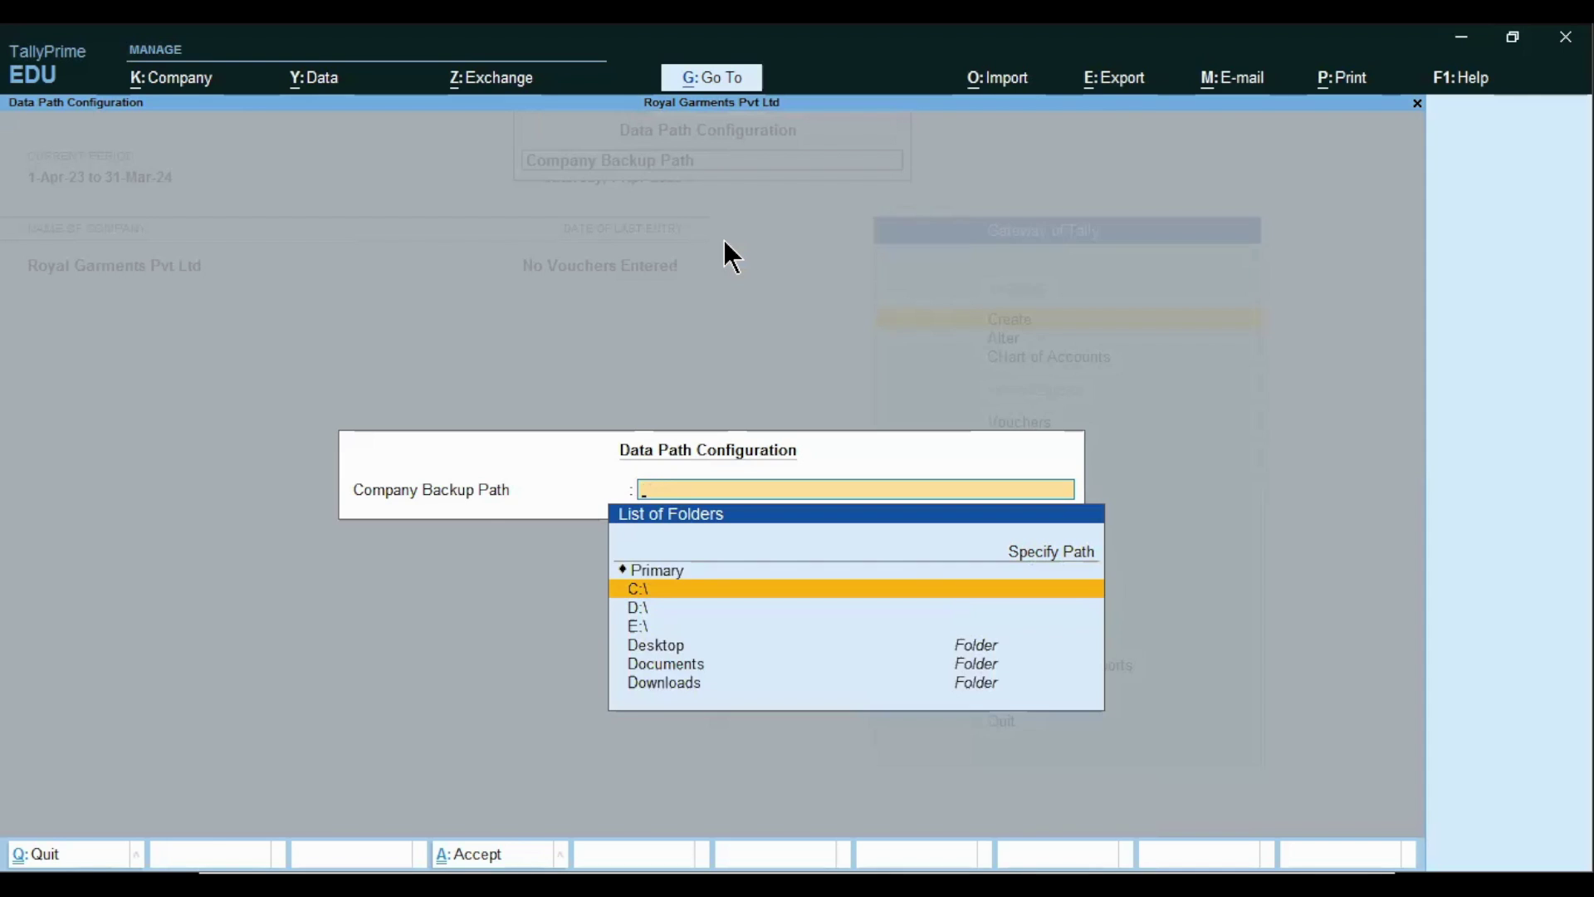
key(Down)
key(Down)
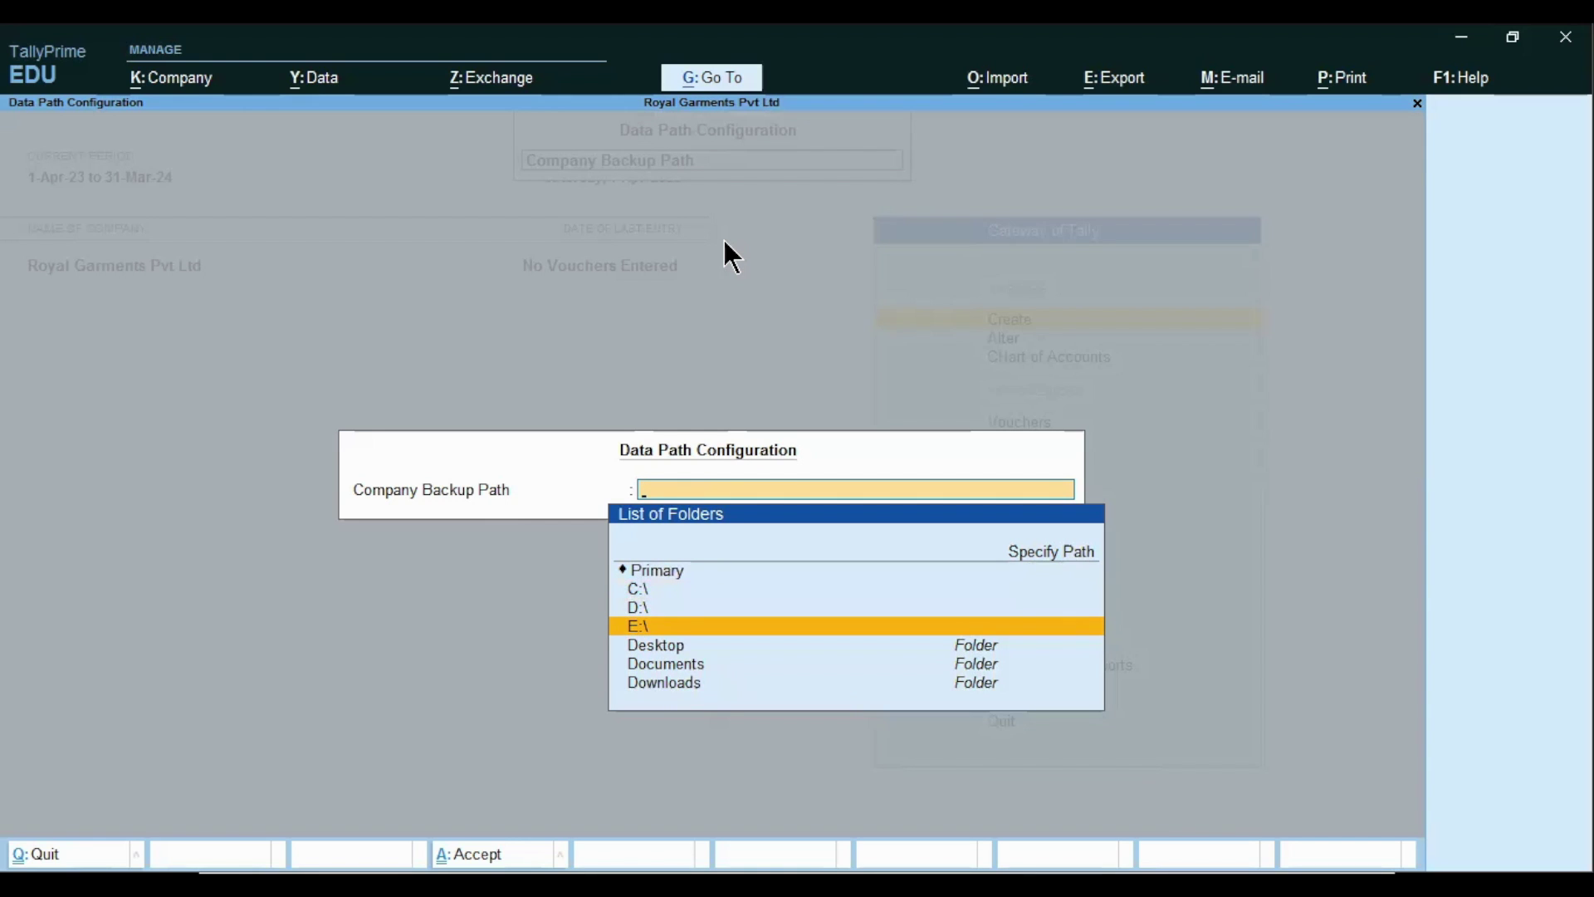
key(Return)
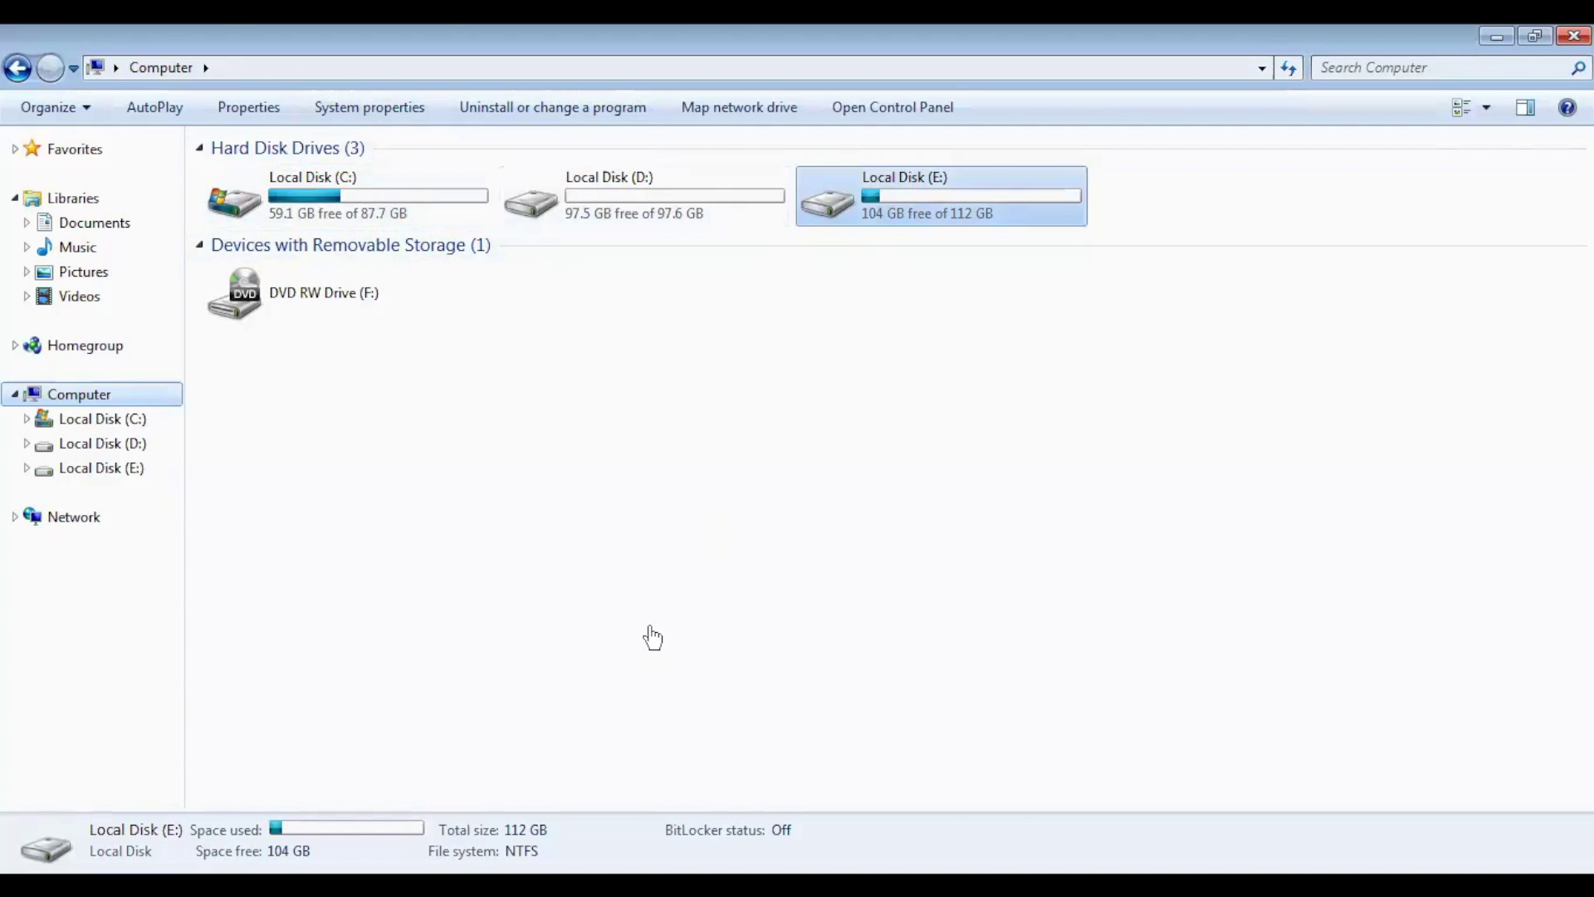
key(alt+Tab)
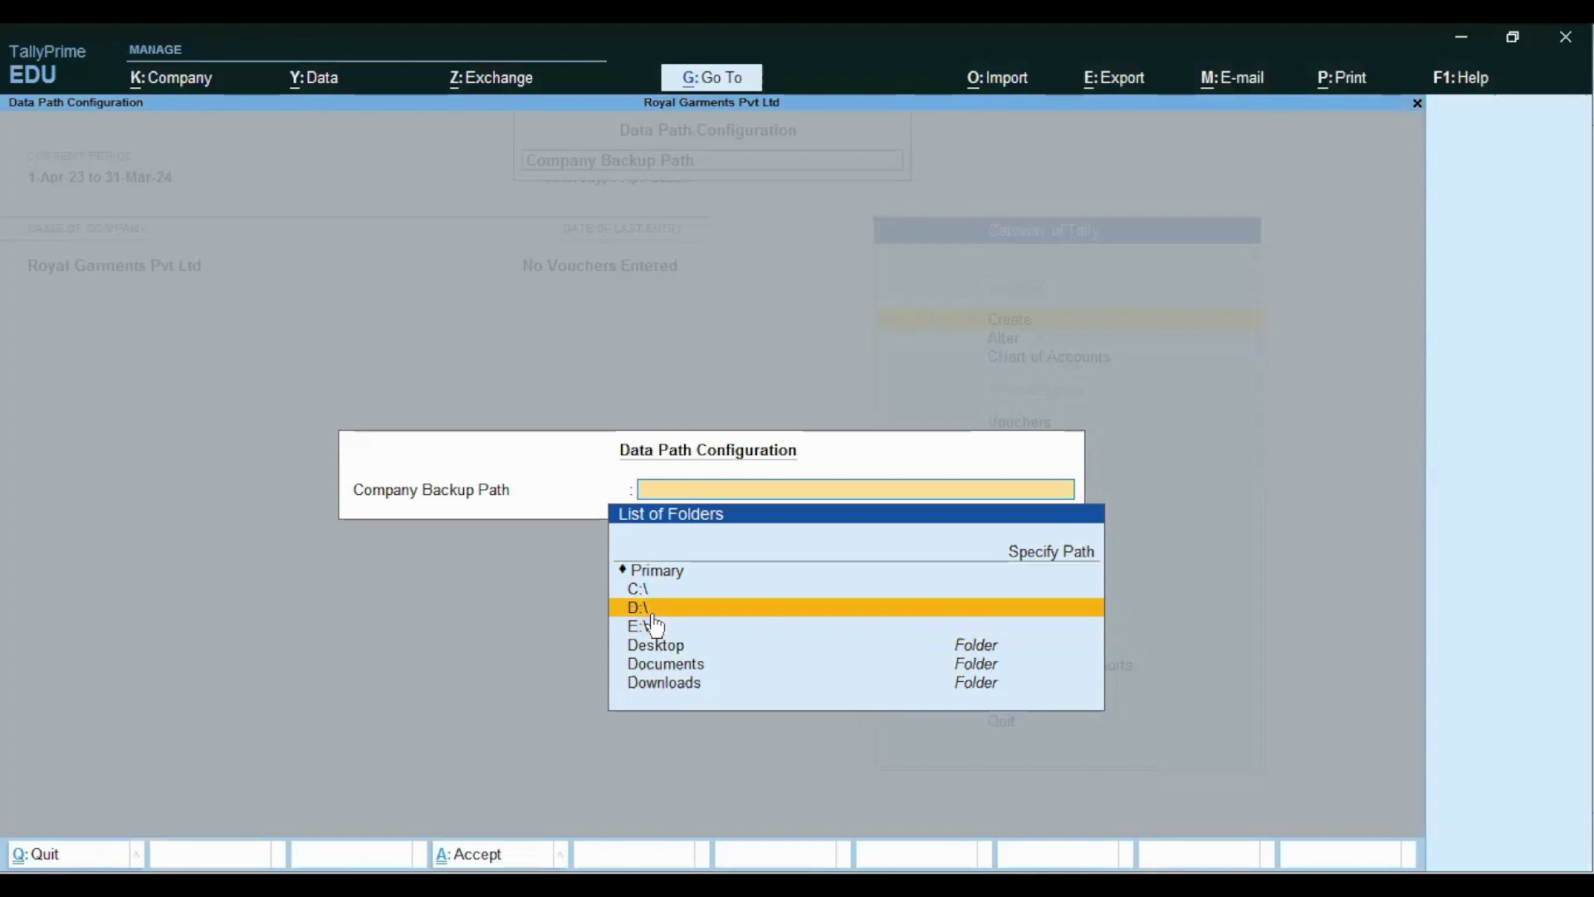
click(654, 614)
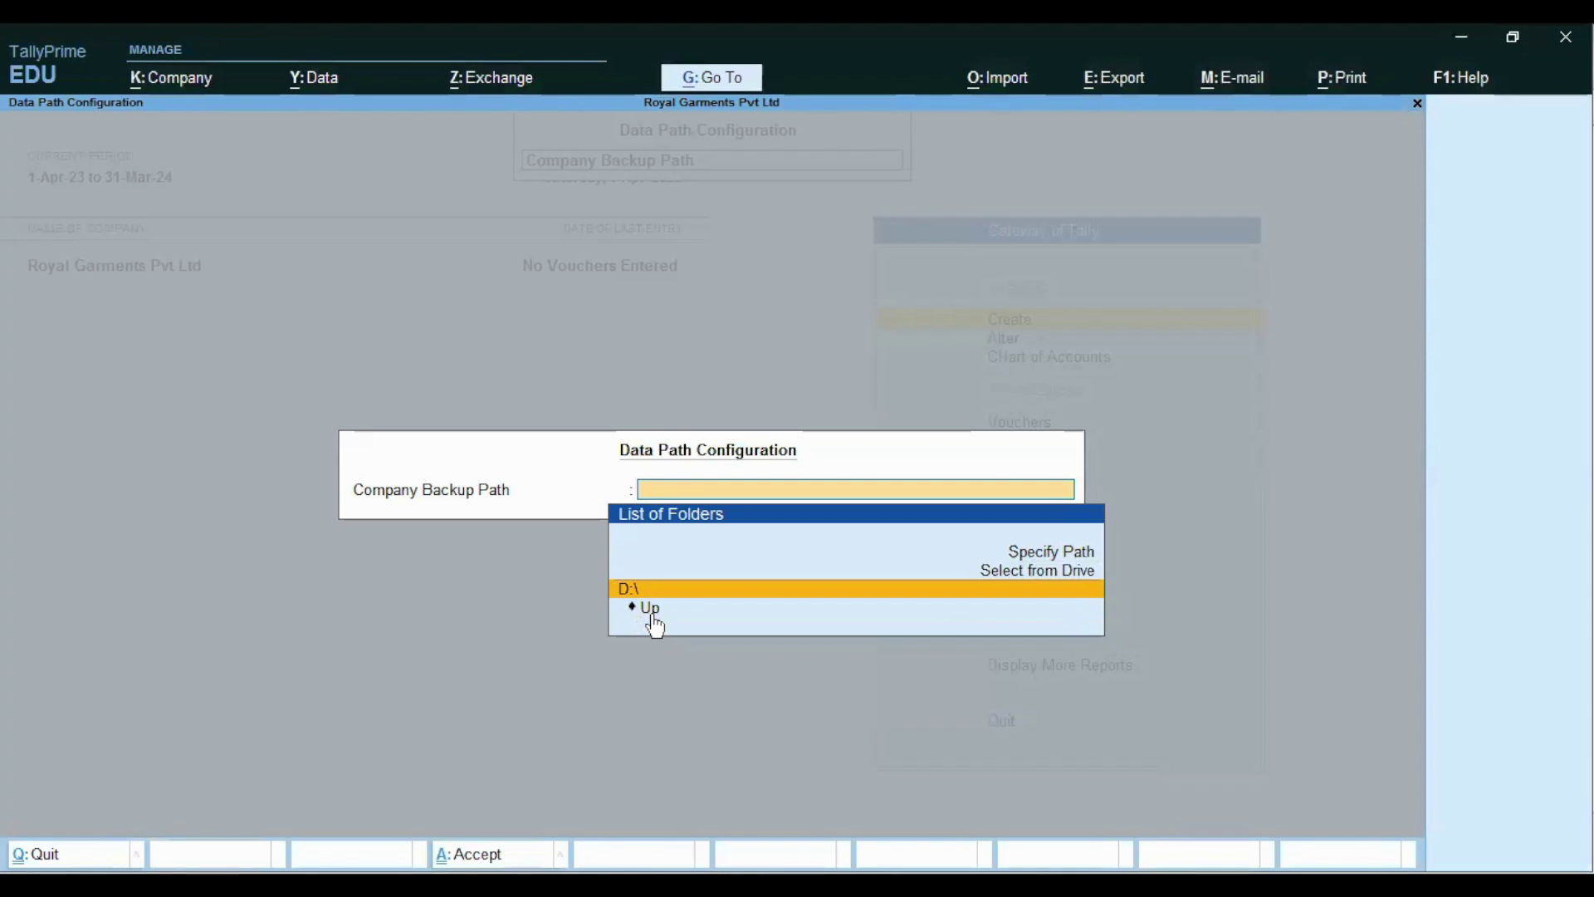
key(Return)
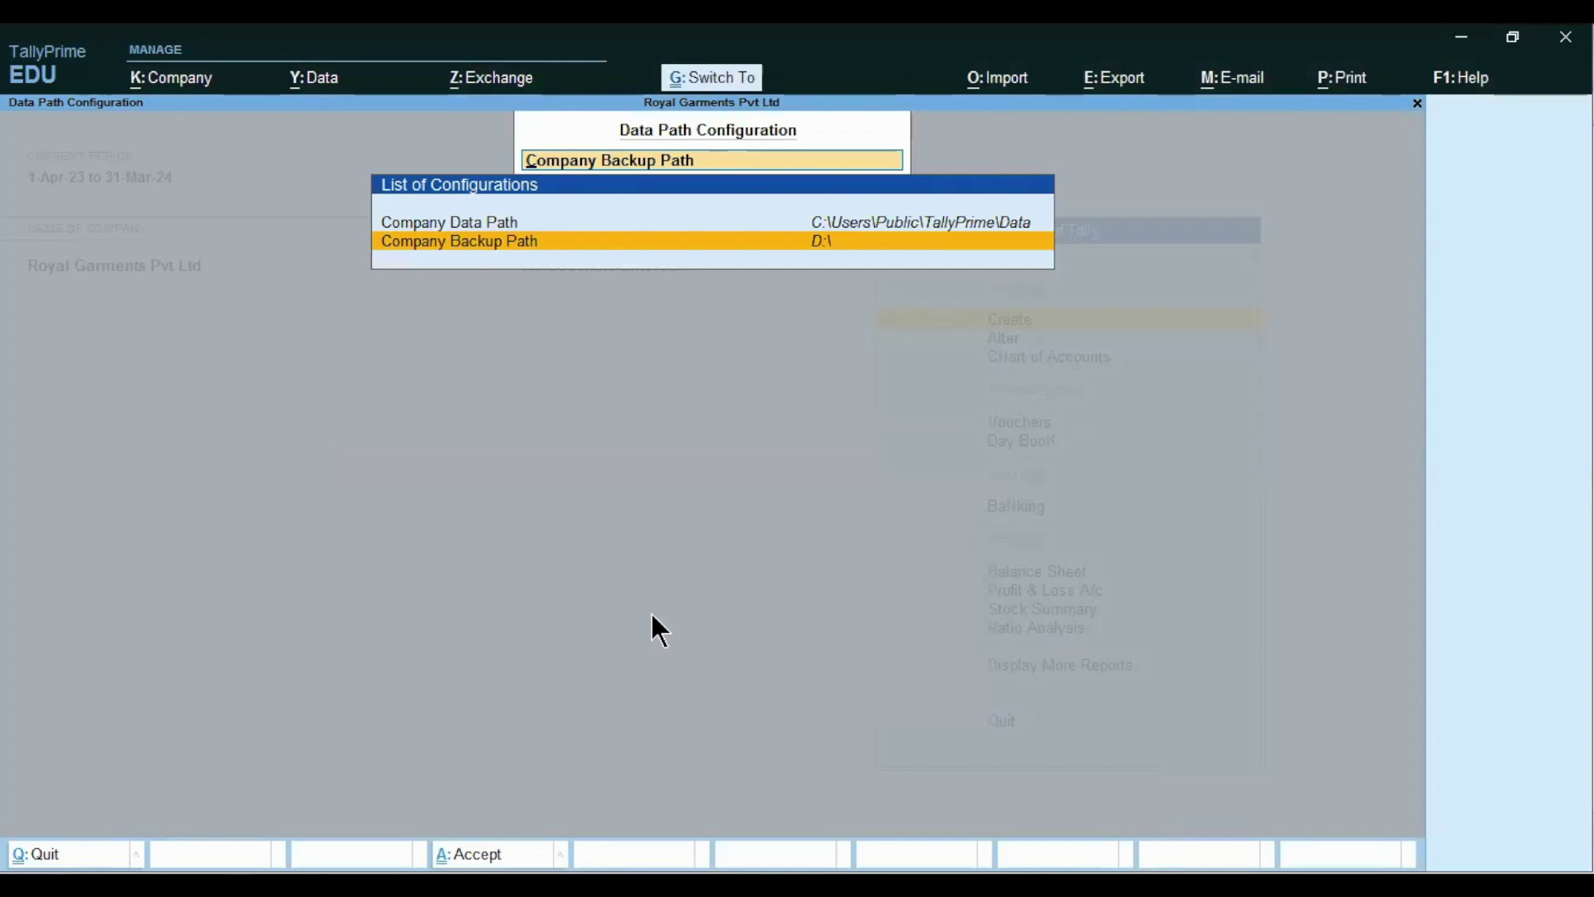
key(ctrl+a)
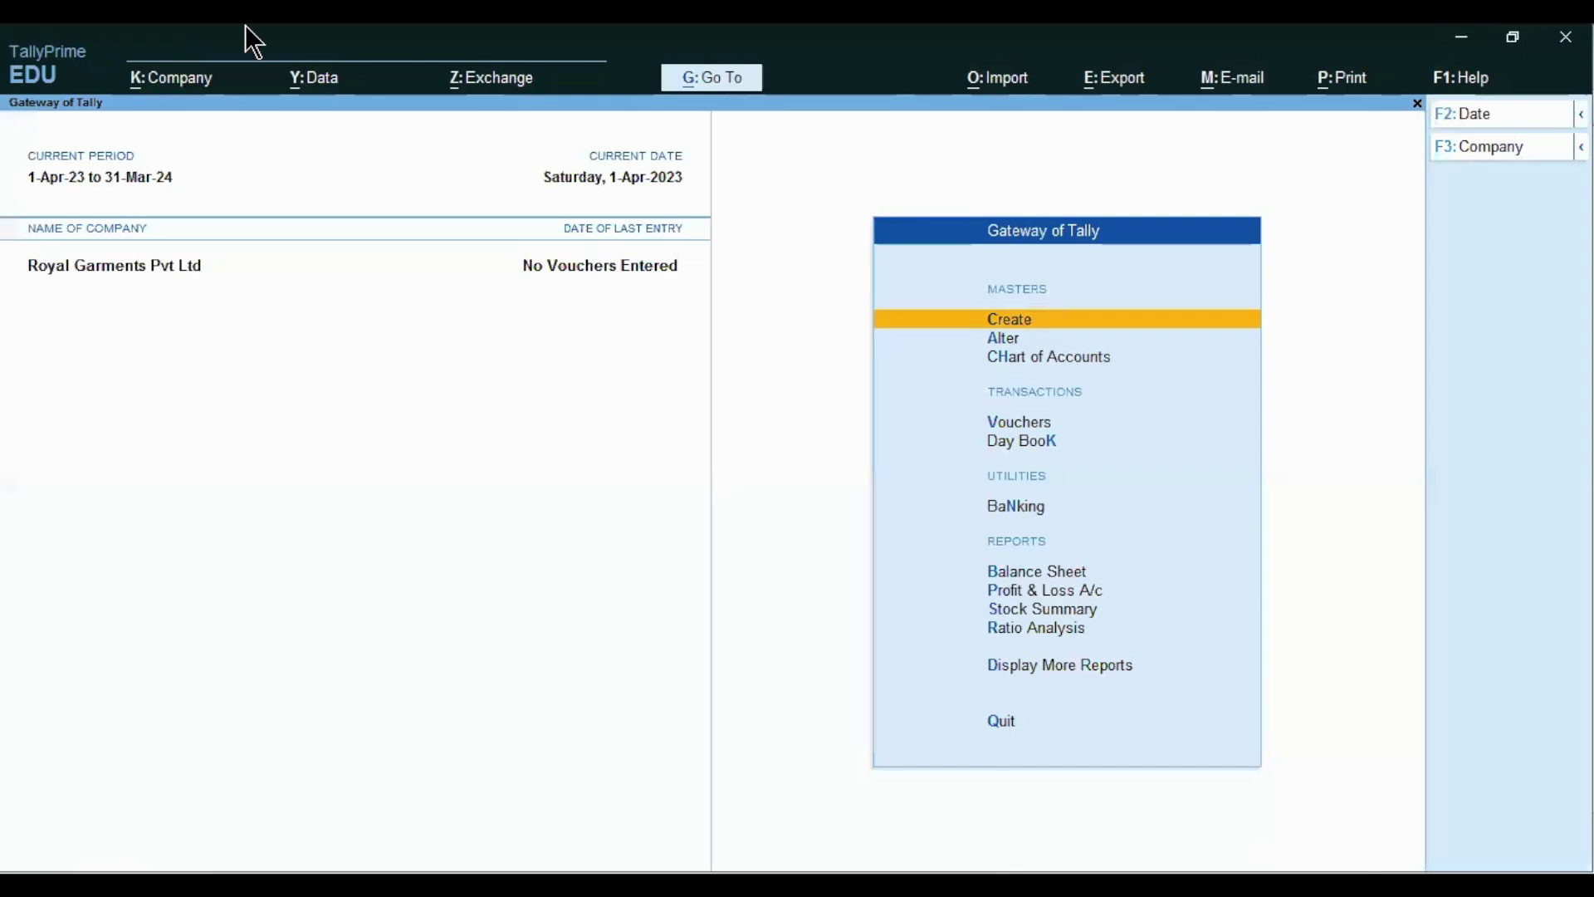
- Open the company Backup screen and set the Backup Destination Path to D:\
click(303, 79)
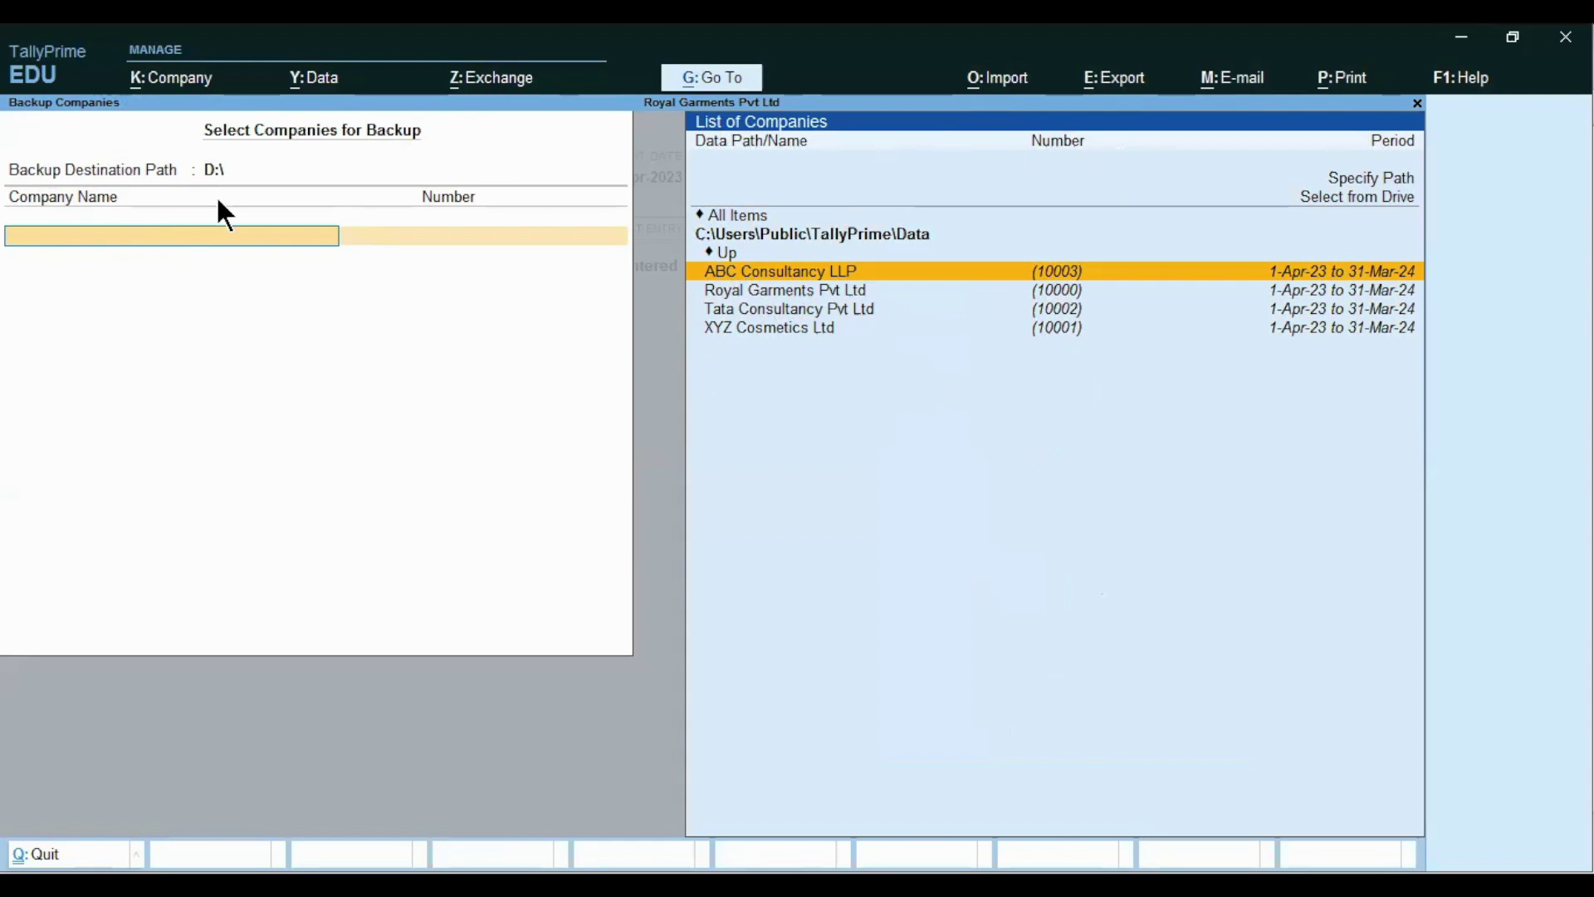
click(109, 168)
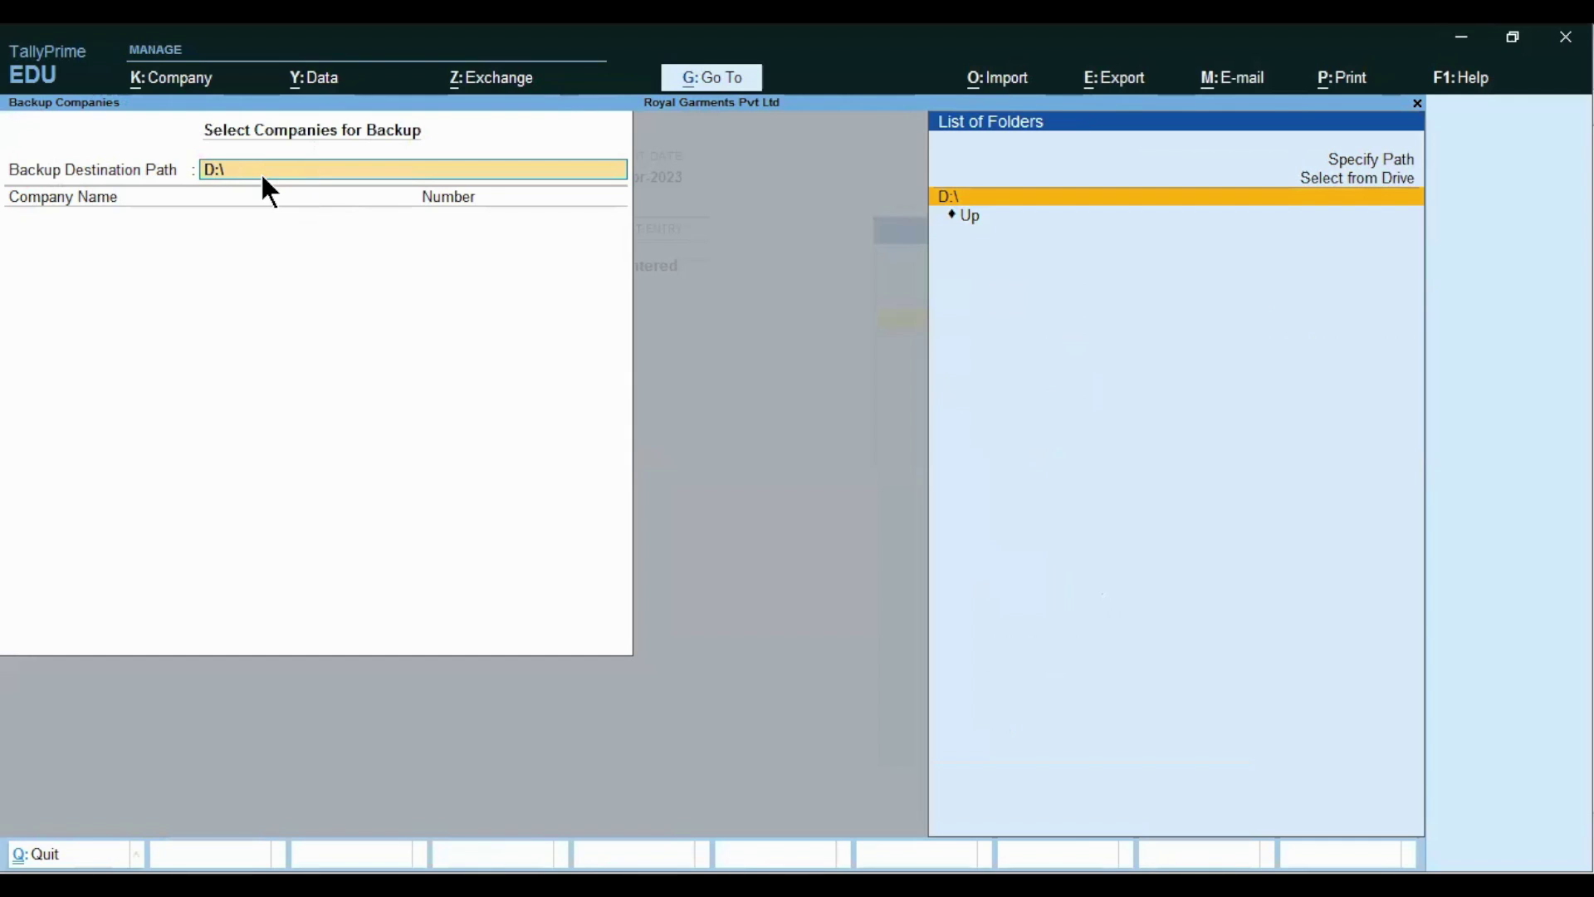
click(1268, 179)
key(Down)
key(Down)
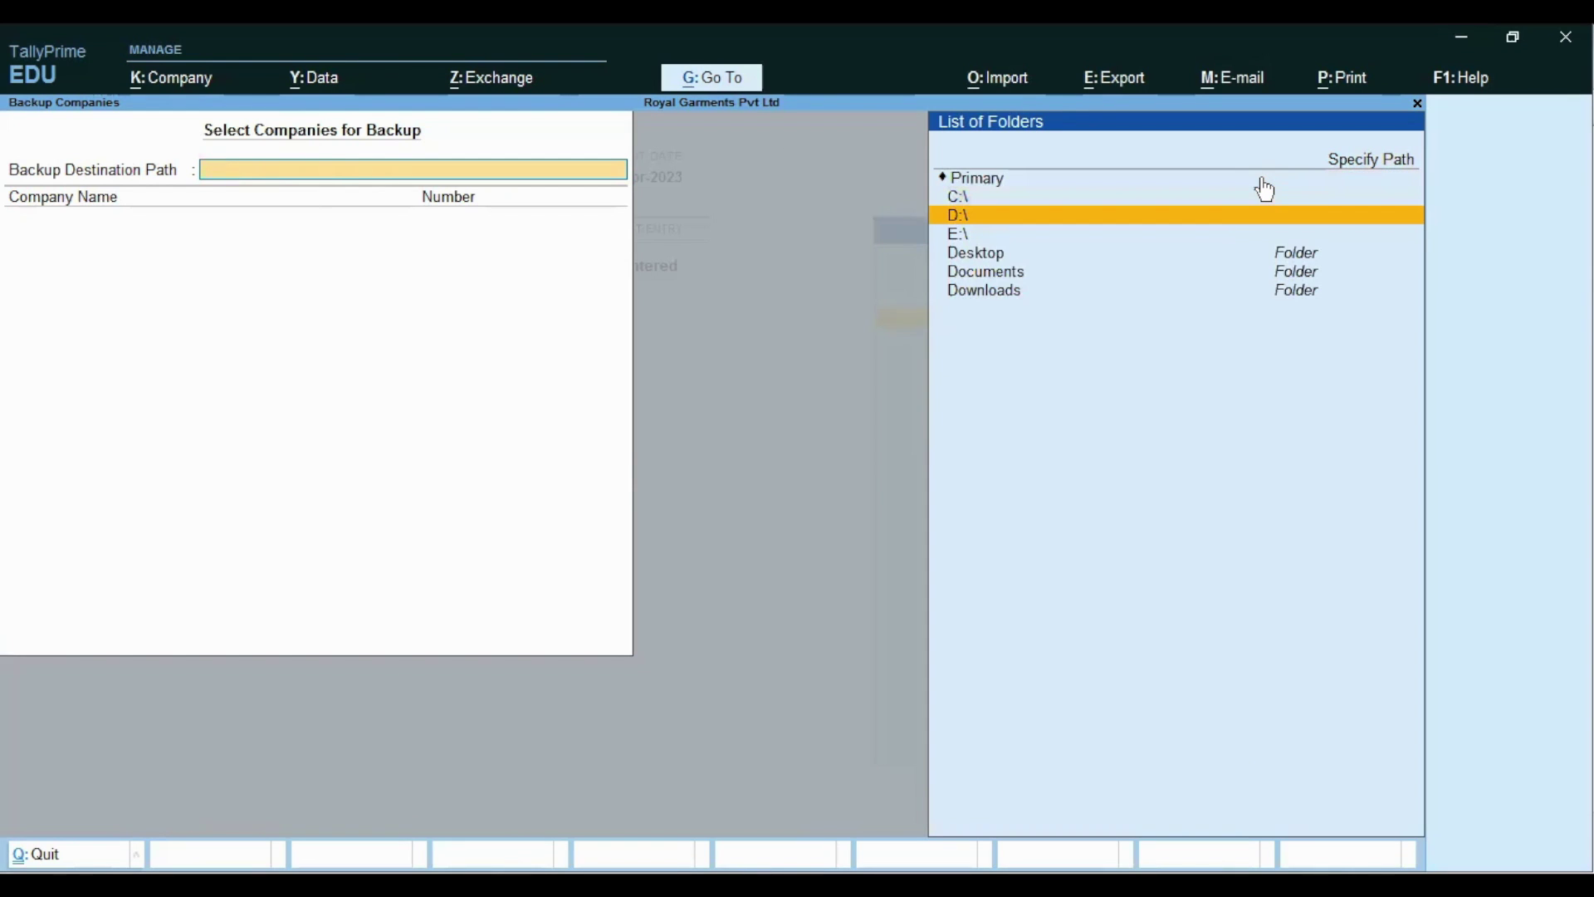
key(Up)
key(Return)
key(Return)
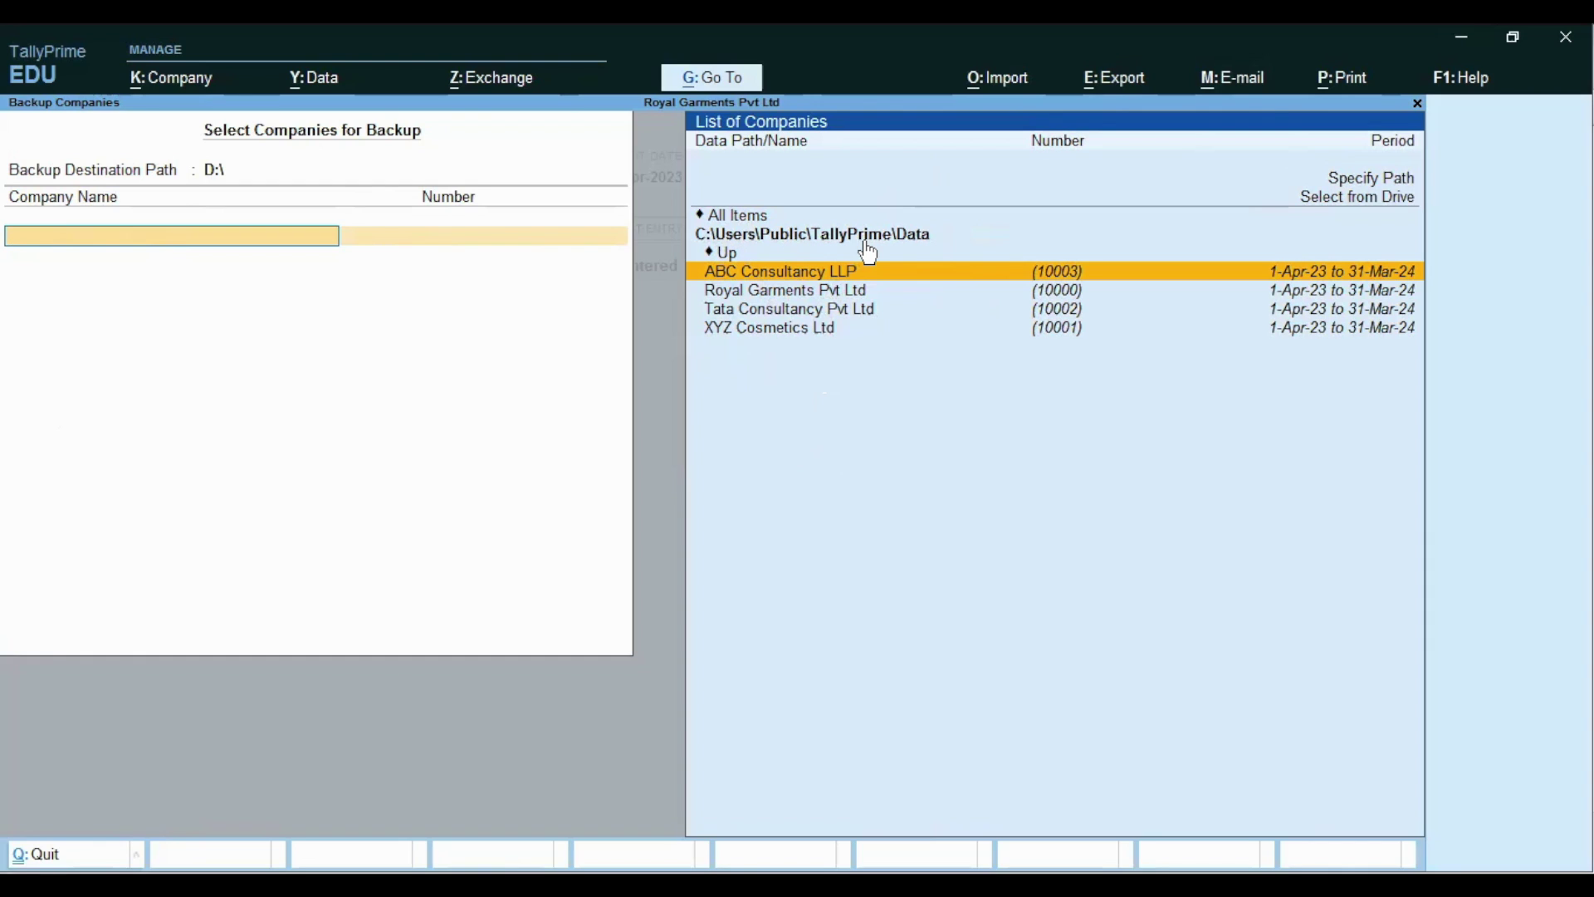
- Select Royal Garments Pvt Ltd as the only company for backup, end the list and accept the backup
click(777, 293)
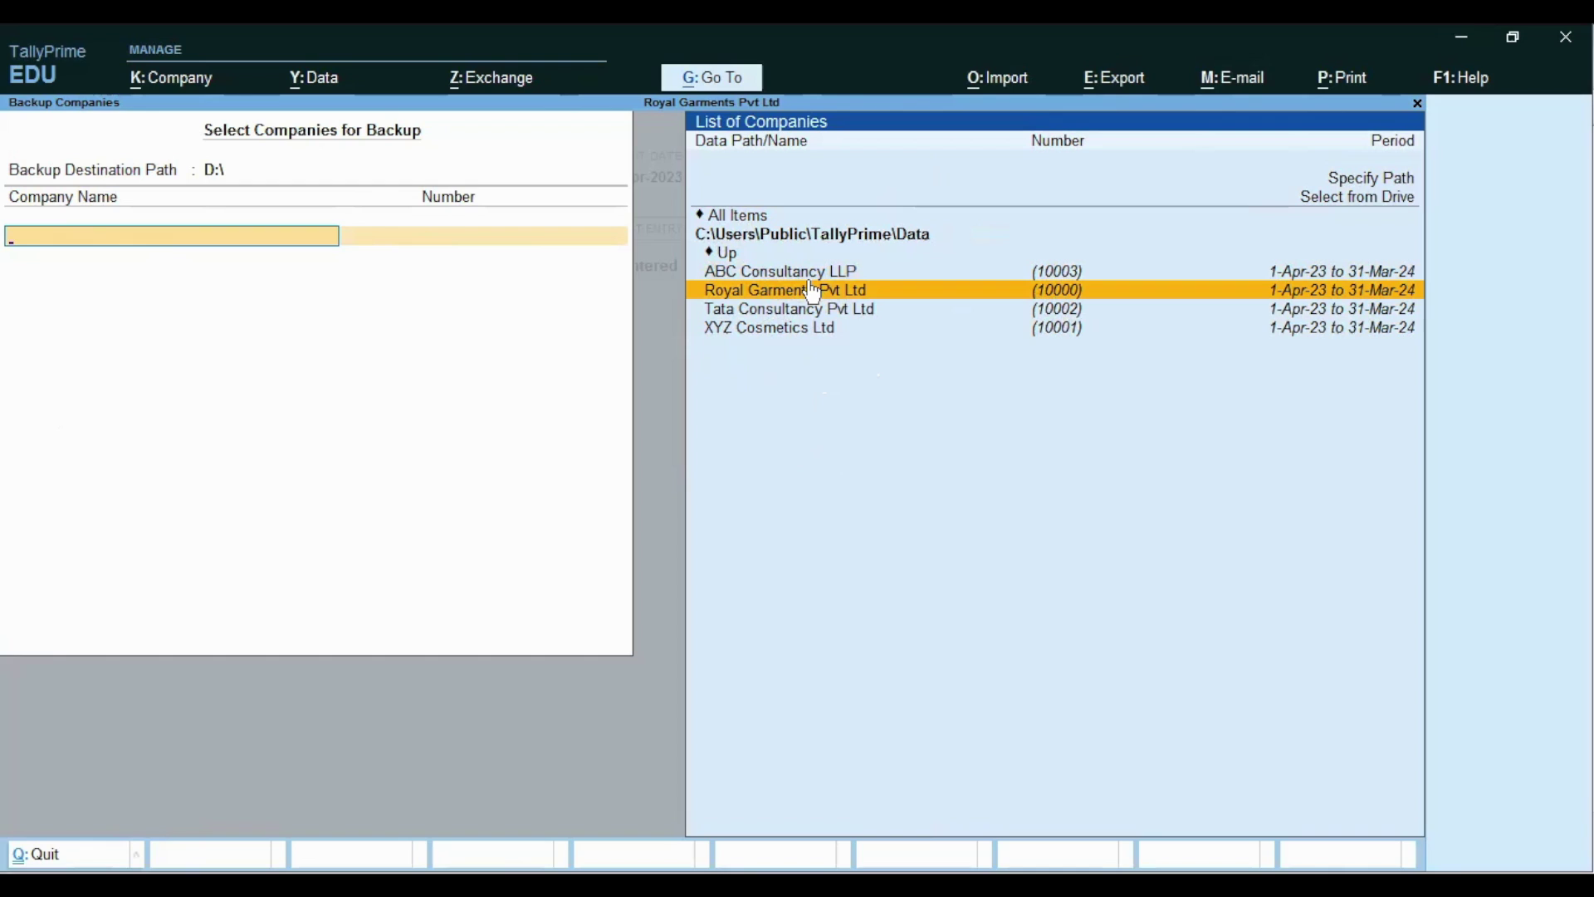
key(Down)
key(Up)
key(Return)
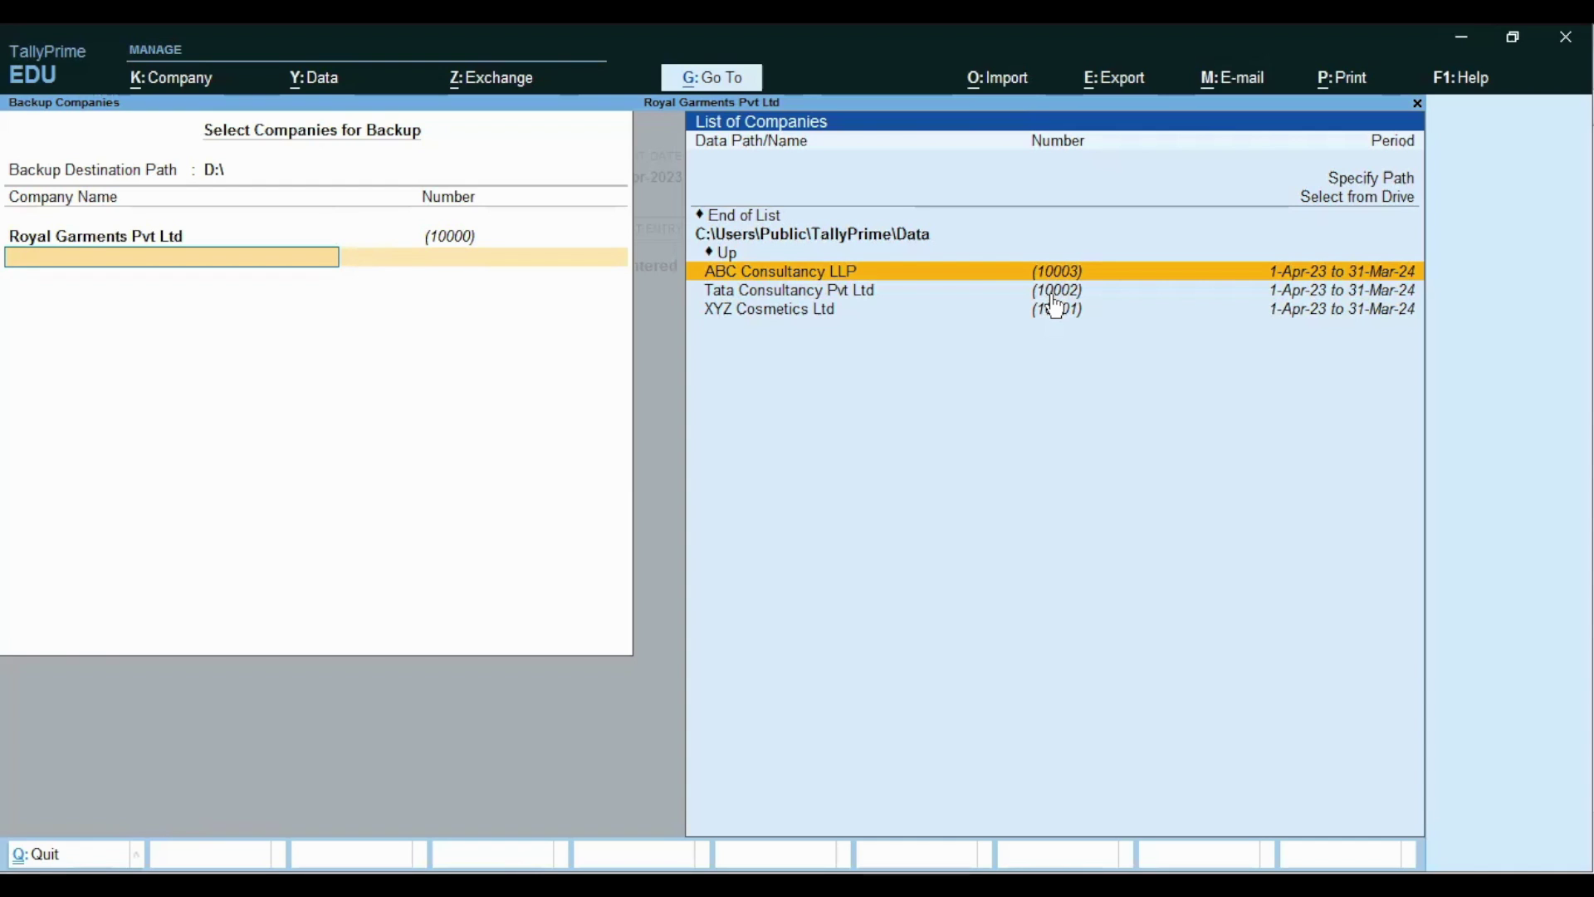
key(Up)
key(Up)
key(Up)
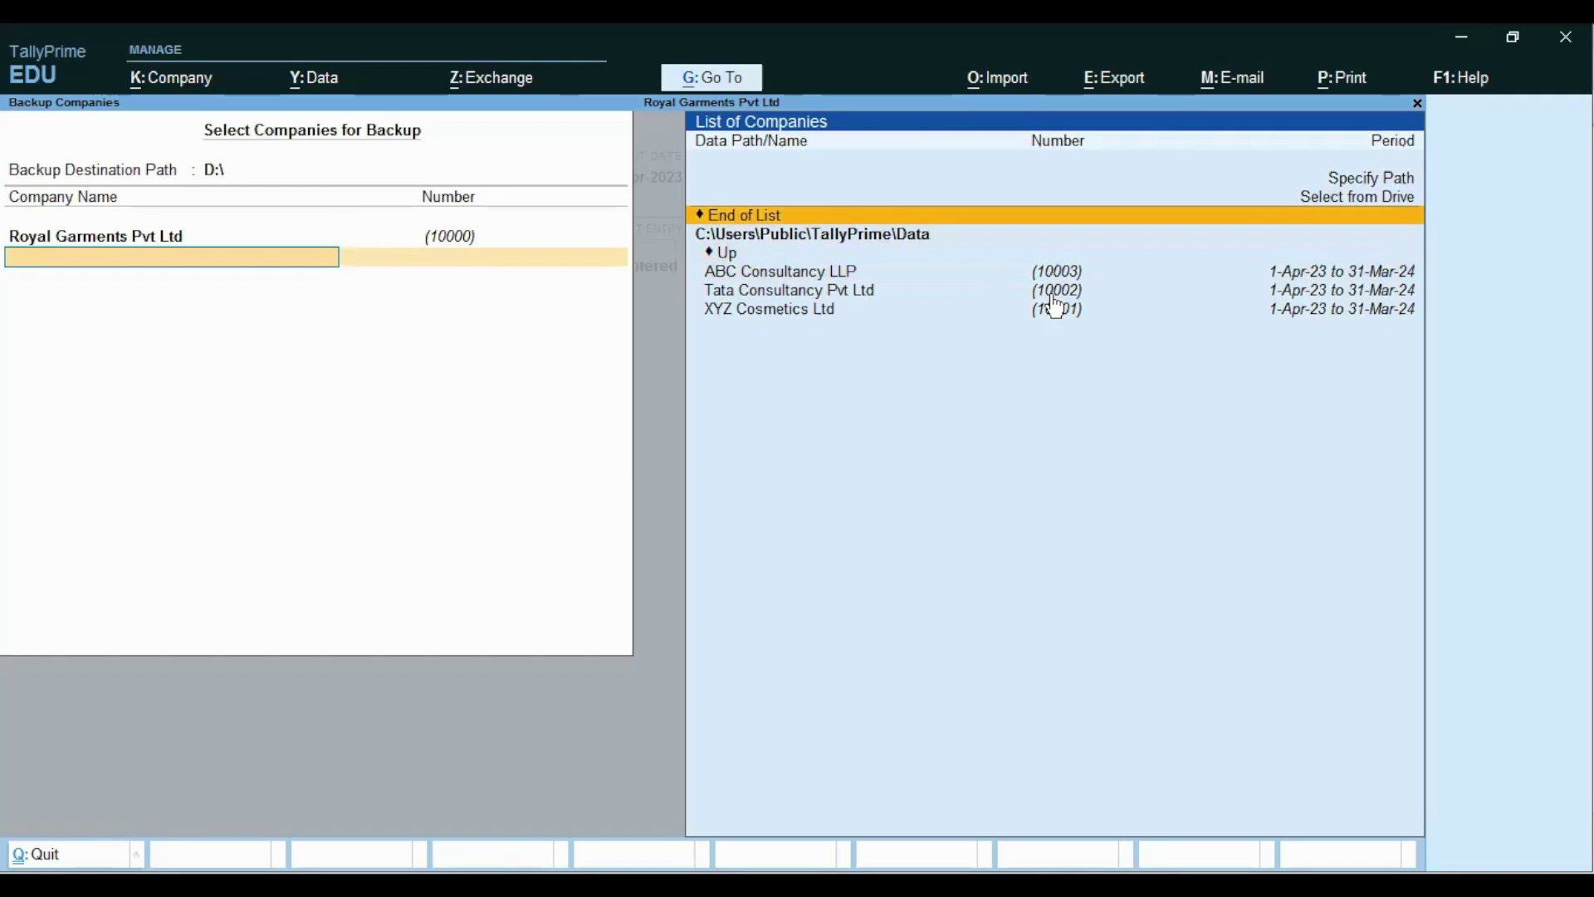
key(Return)
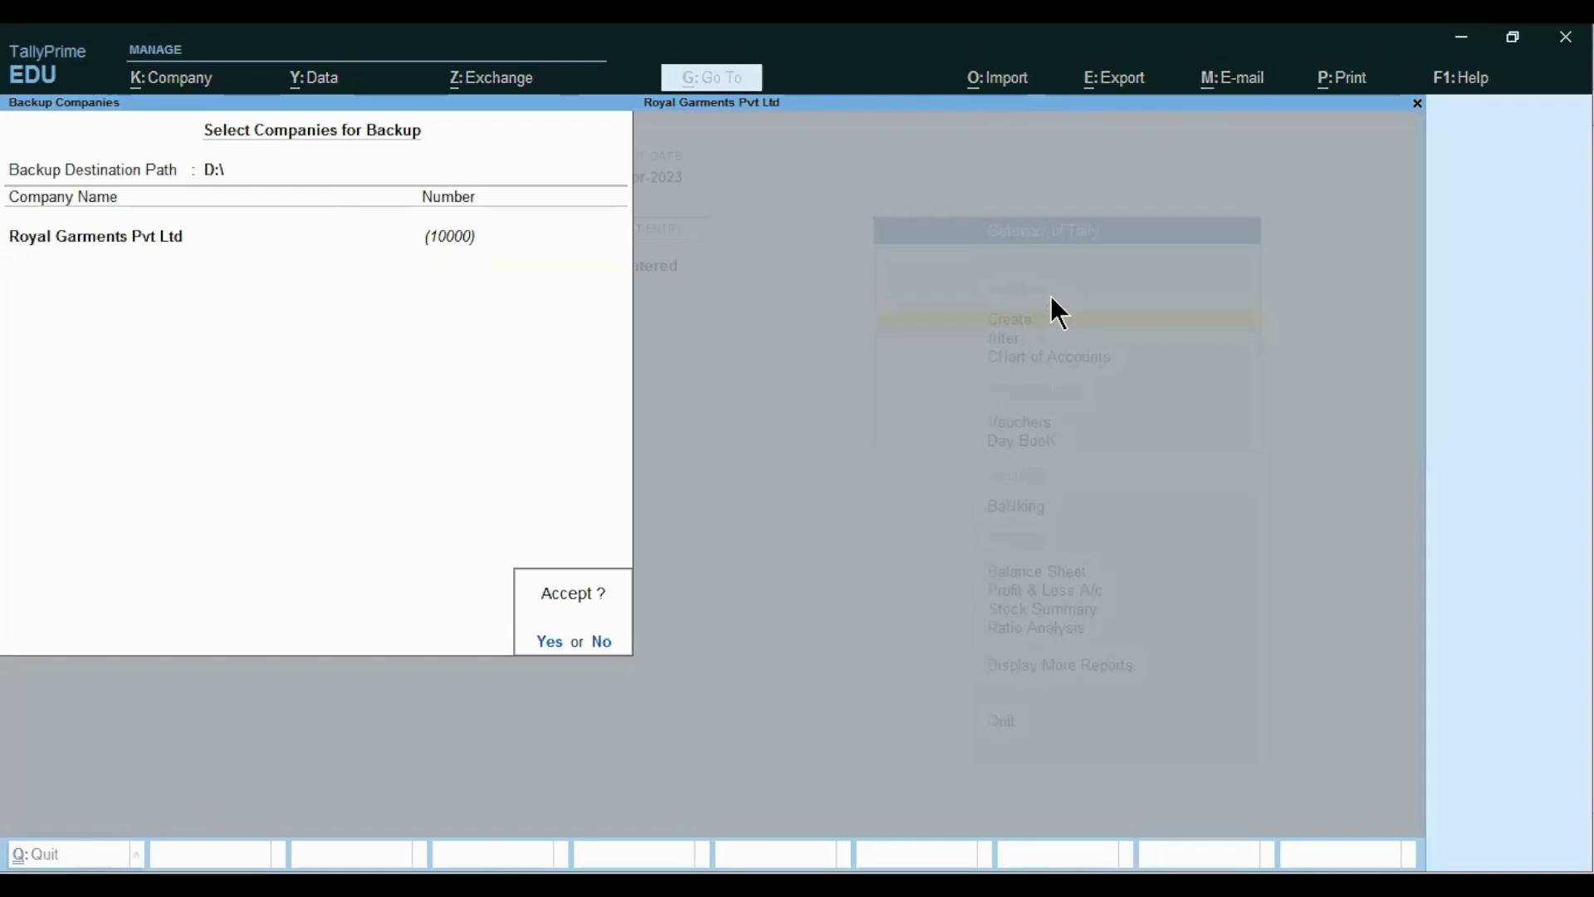
key(Return)
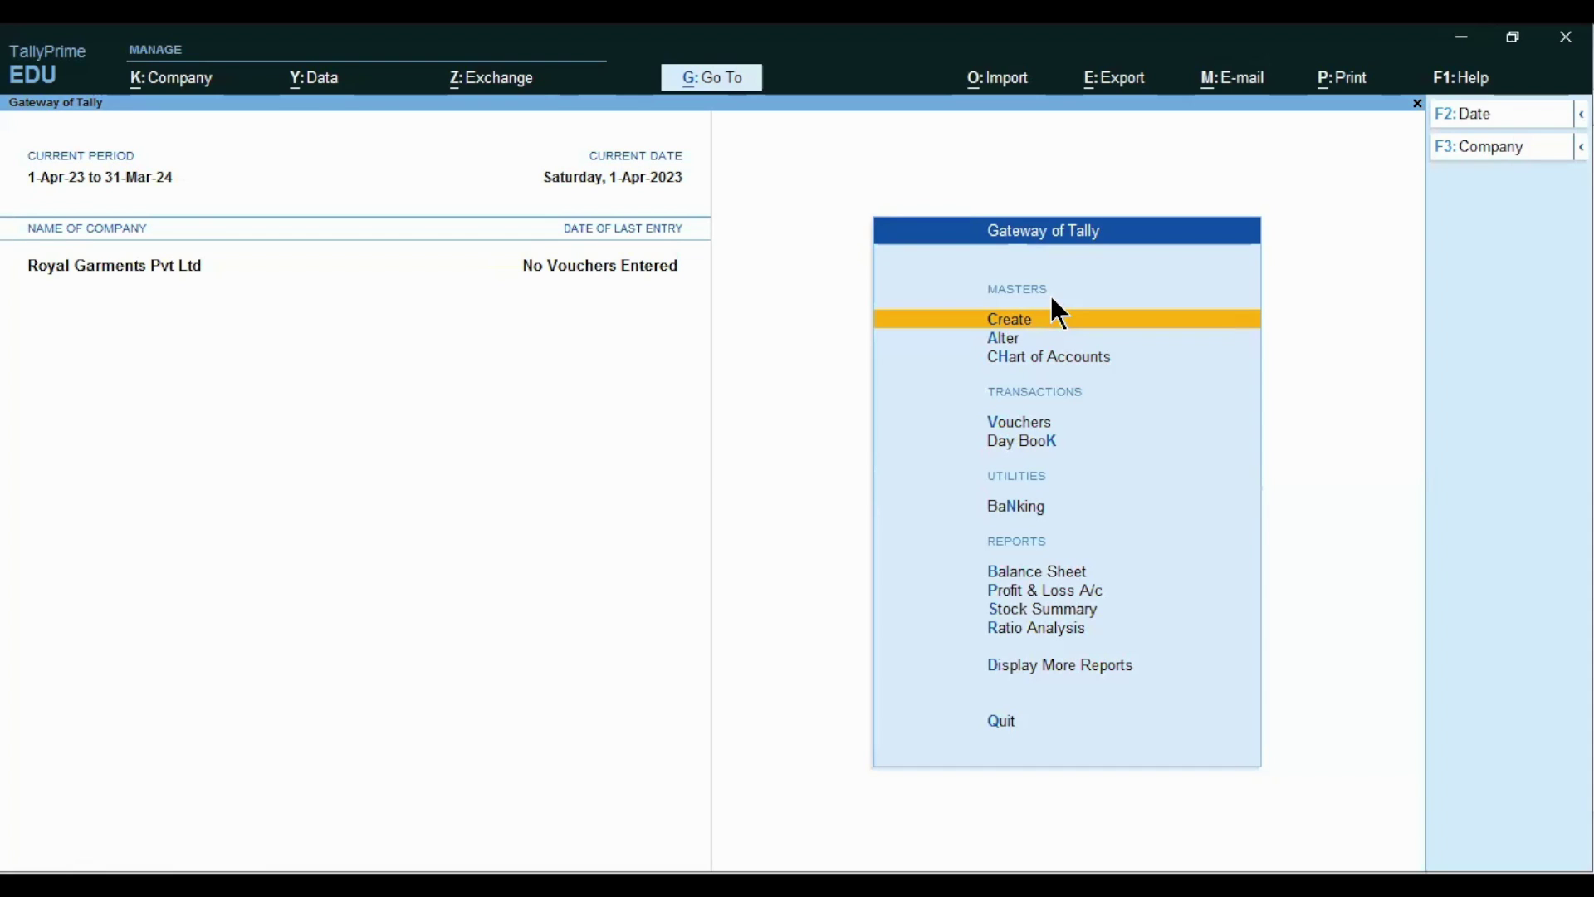
- Switch to Windows Explorer, open Local Disk (D:) and check for the backup file TBK900_10000.001
key(super+e)
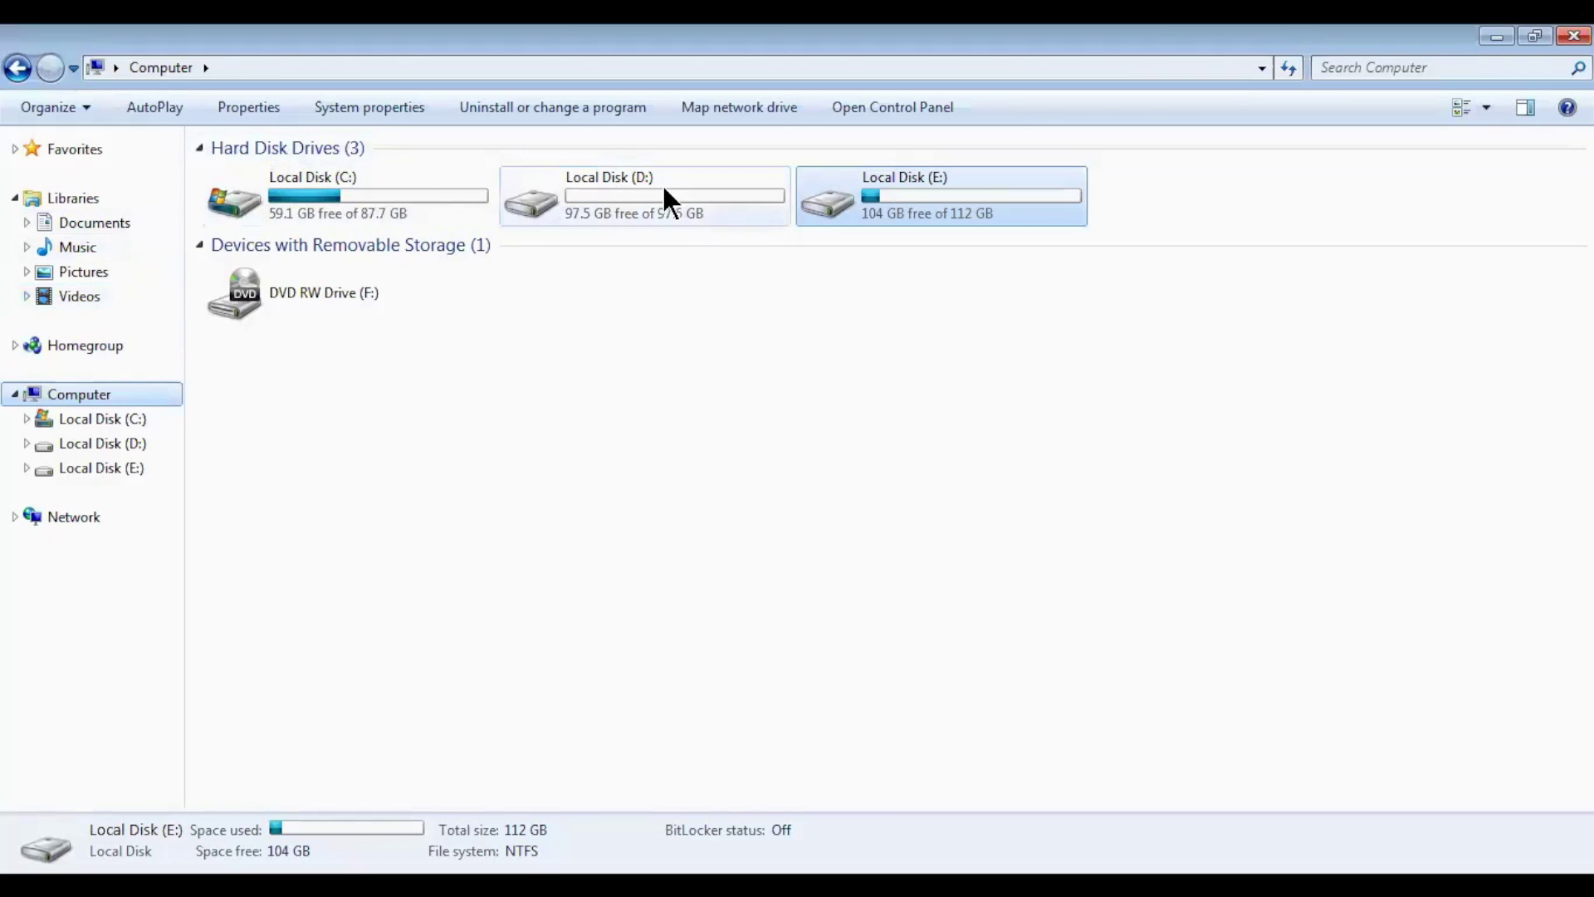
double_click(620, 197)
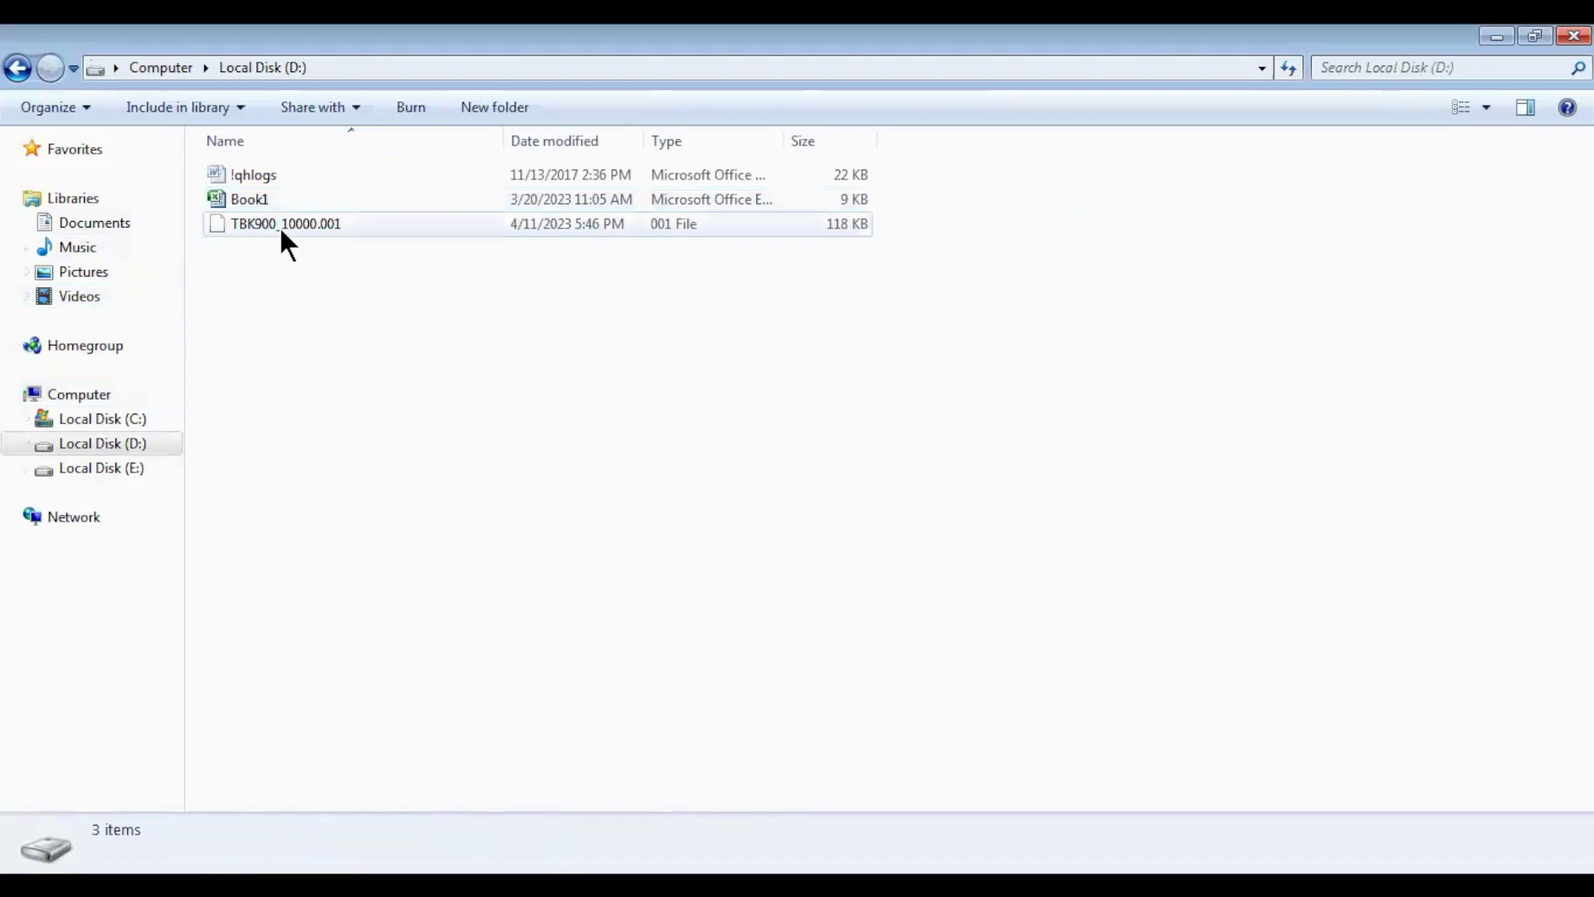
click(281, 239)
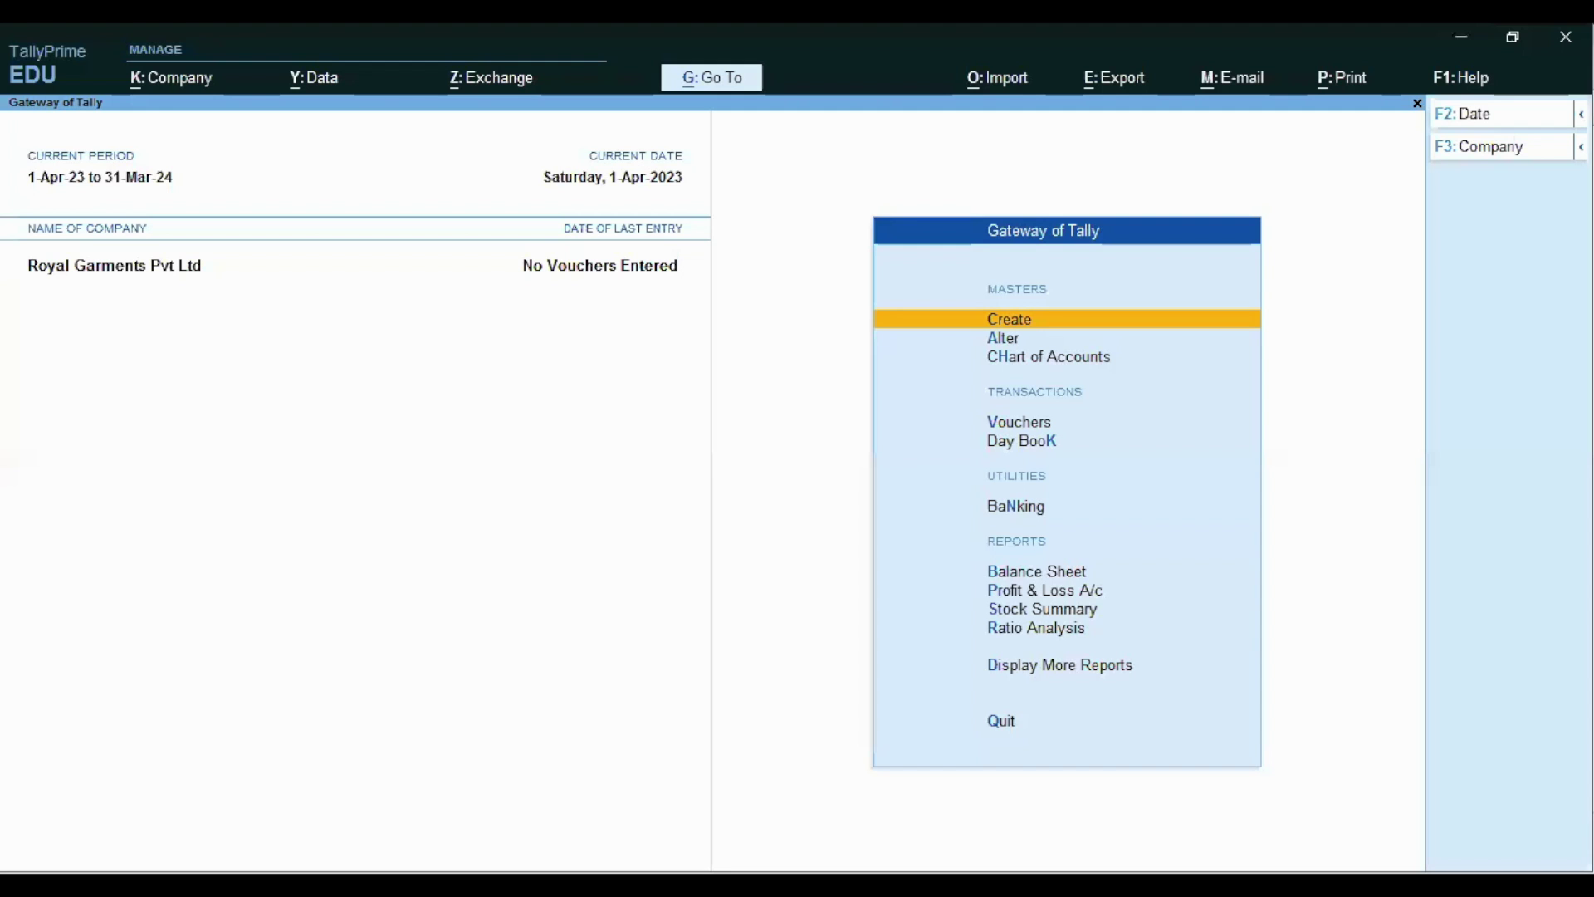
key(alt+Tab)
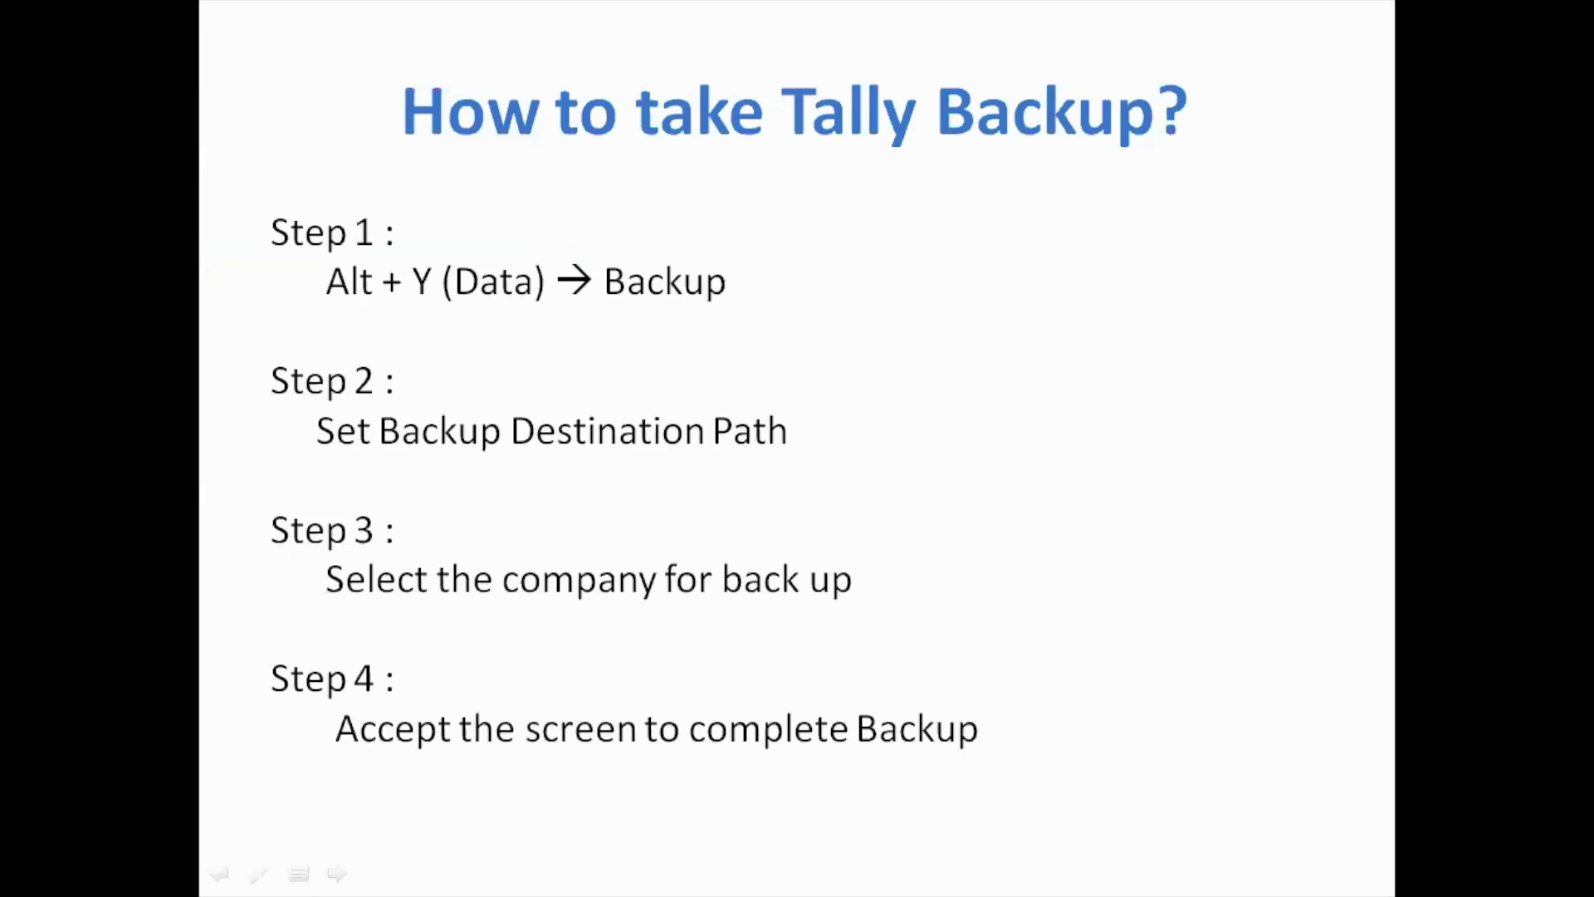
key(Right)
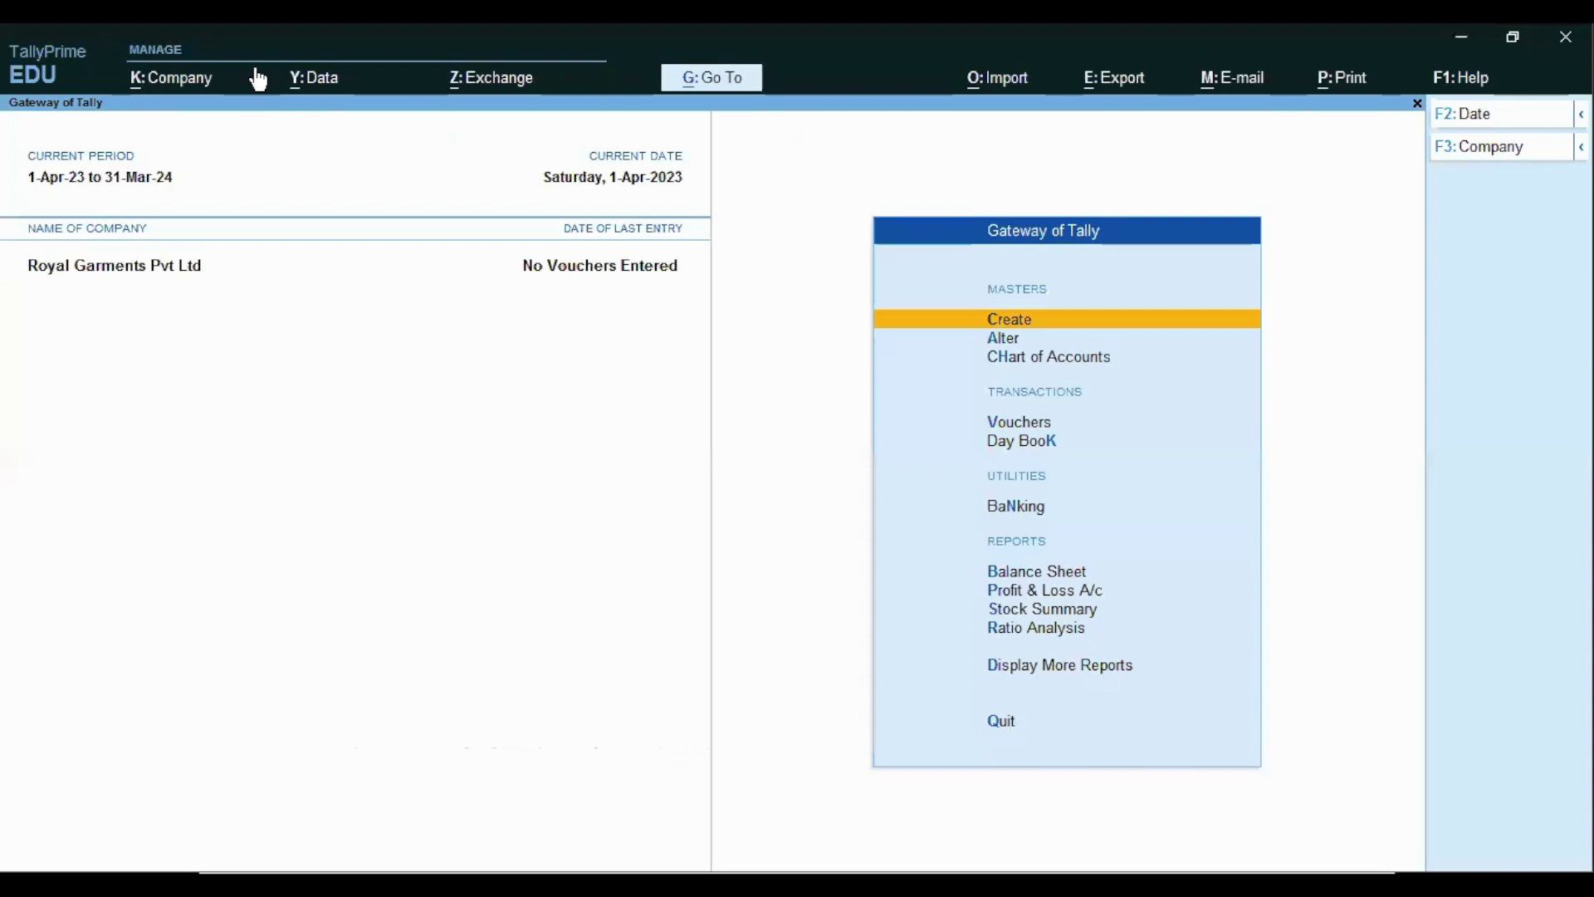
- Open the company Restore screen and set the Restore Destination Path to E:\ from the available drives
click(325, 83)
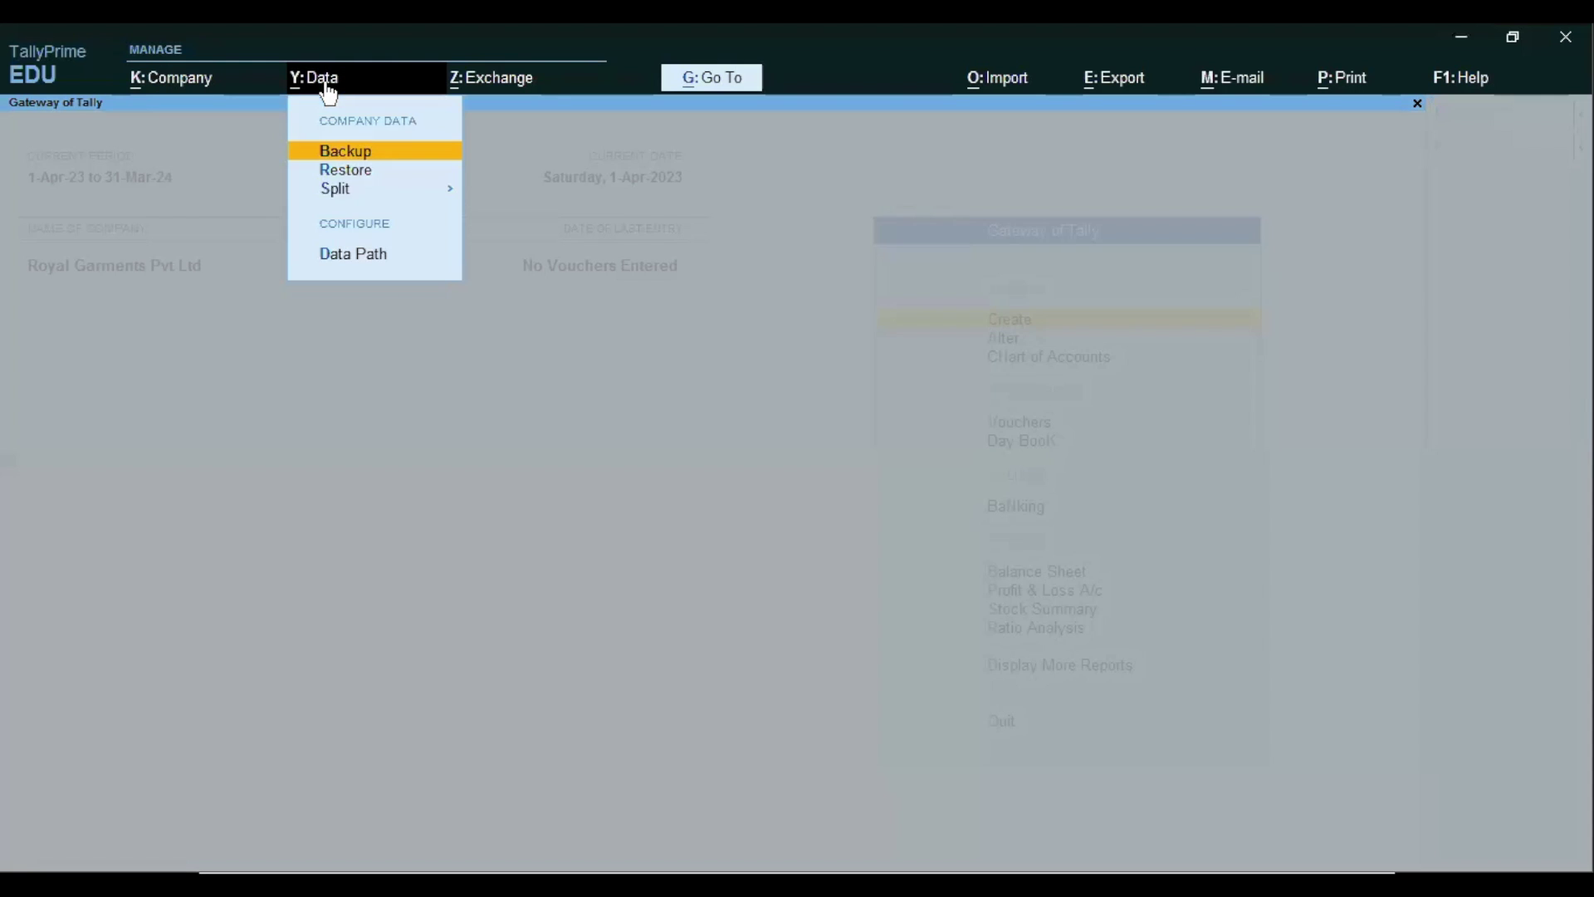
click(357, 172)
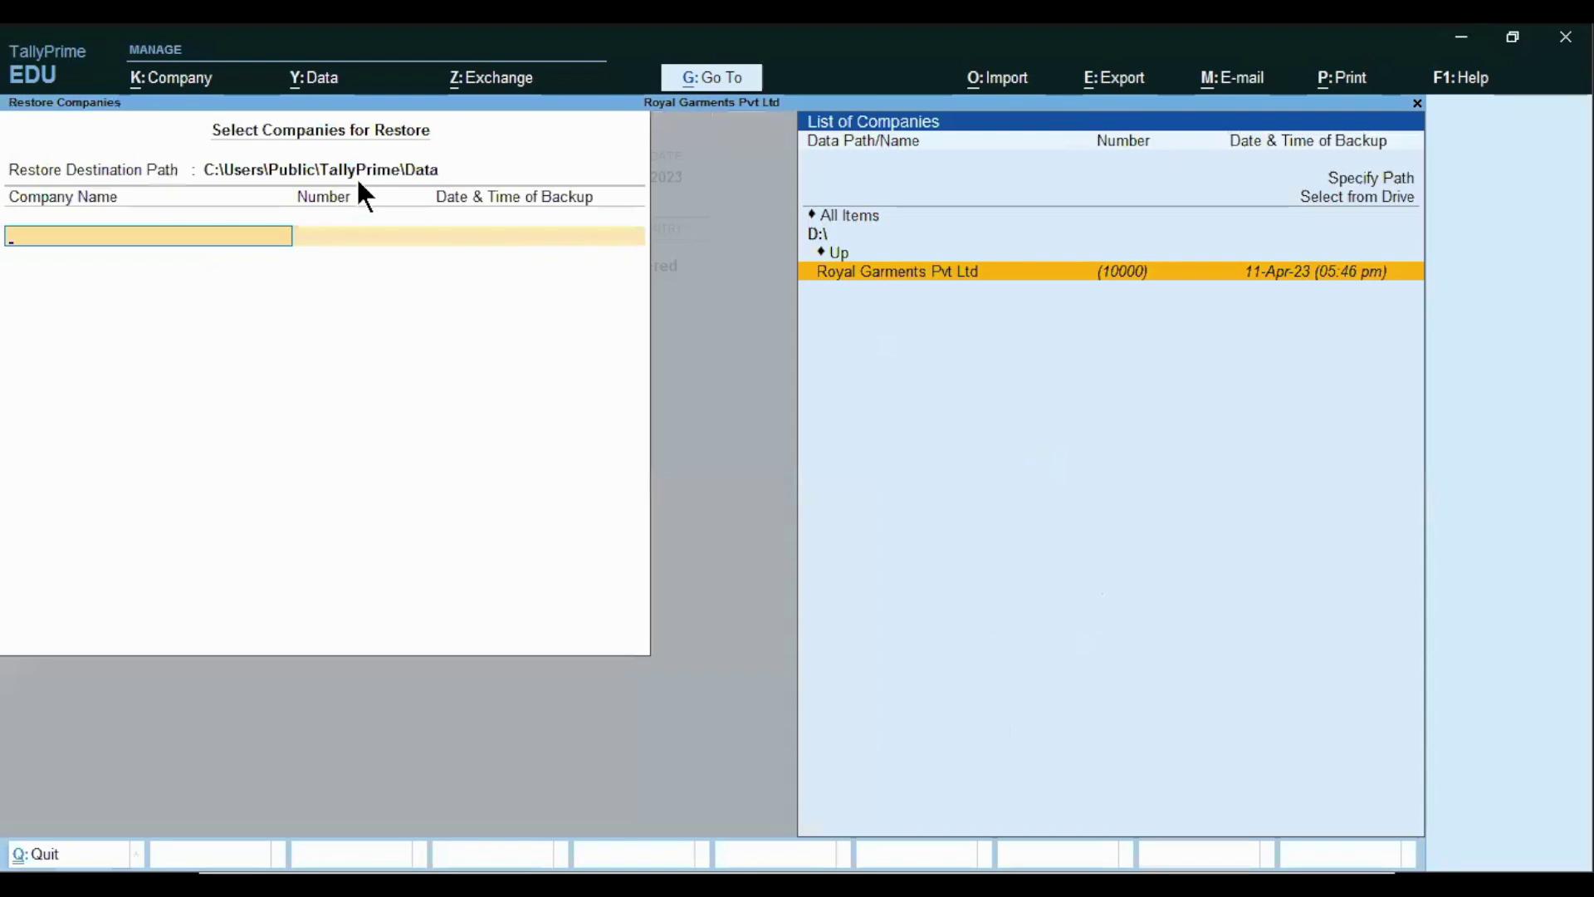
click(358, 174)
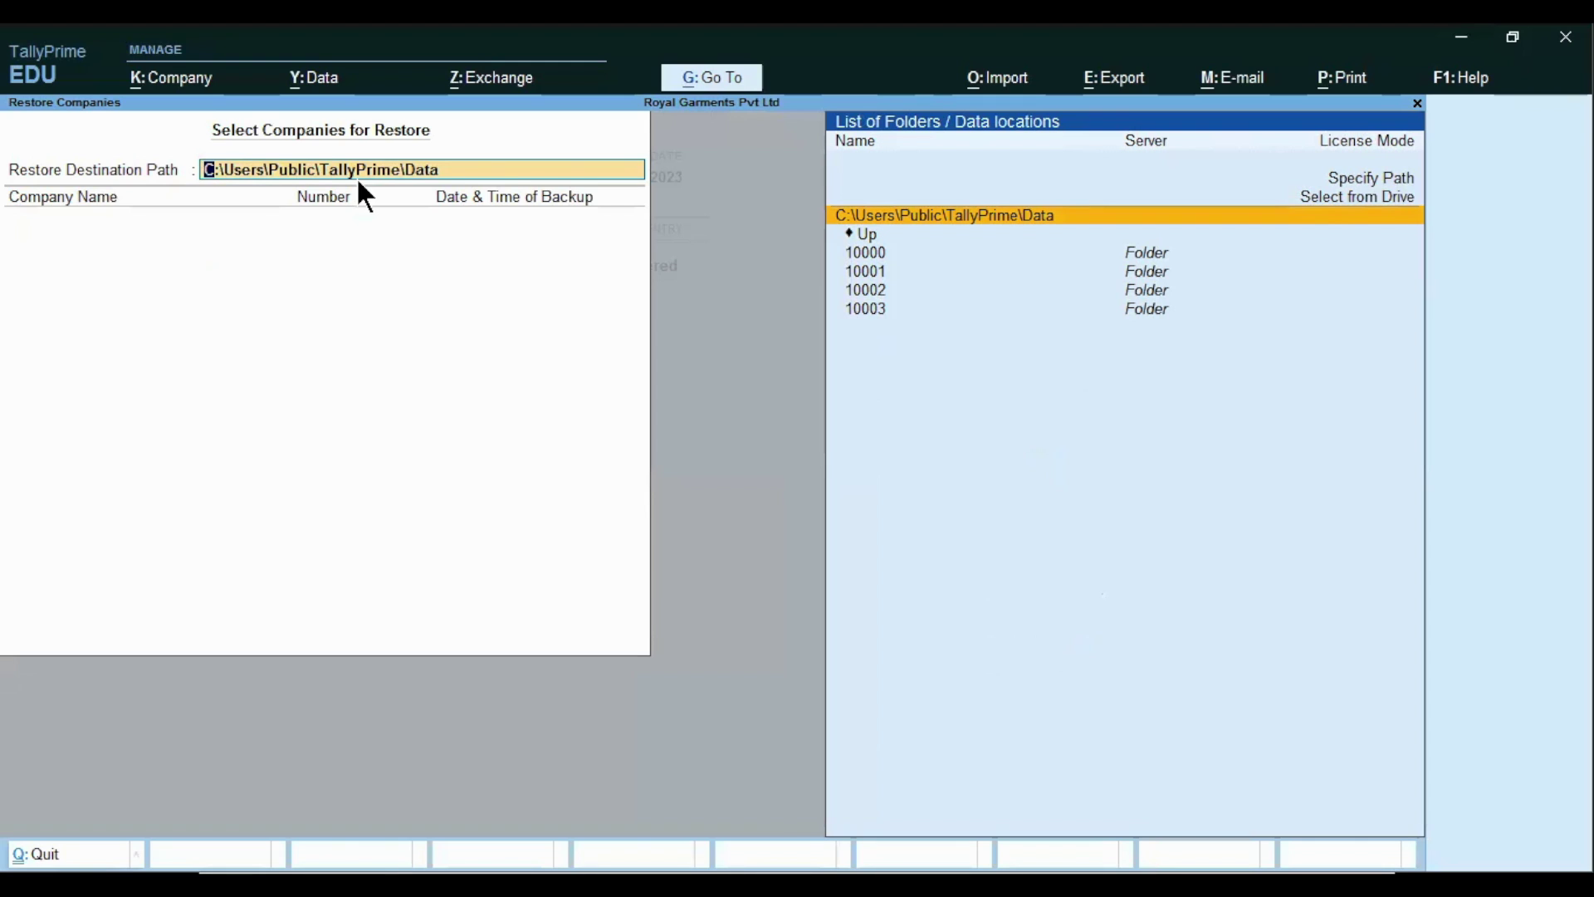
key(Up)
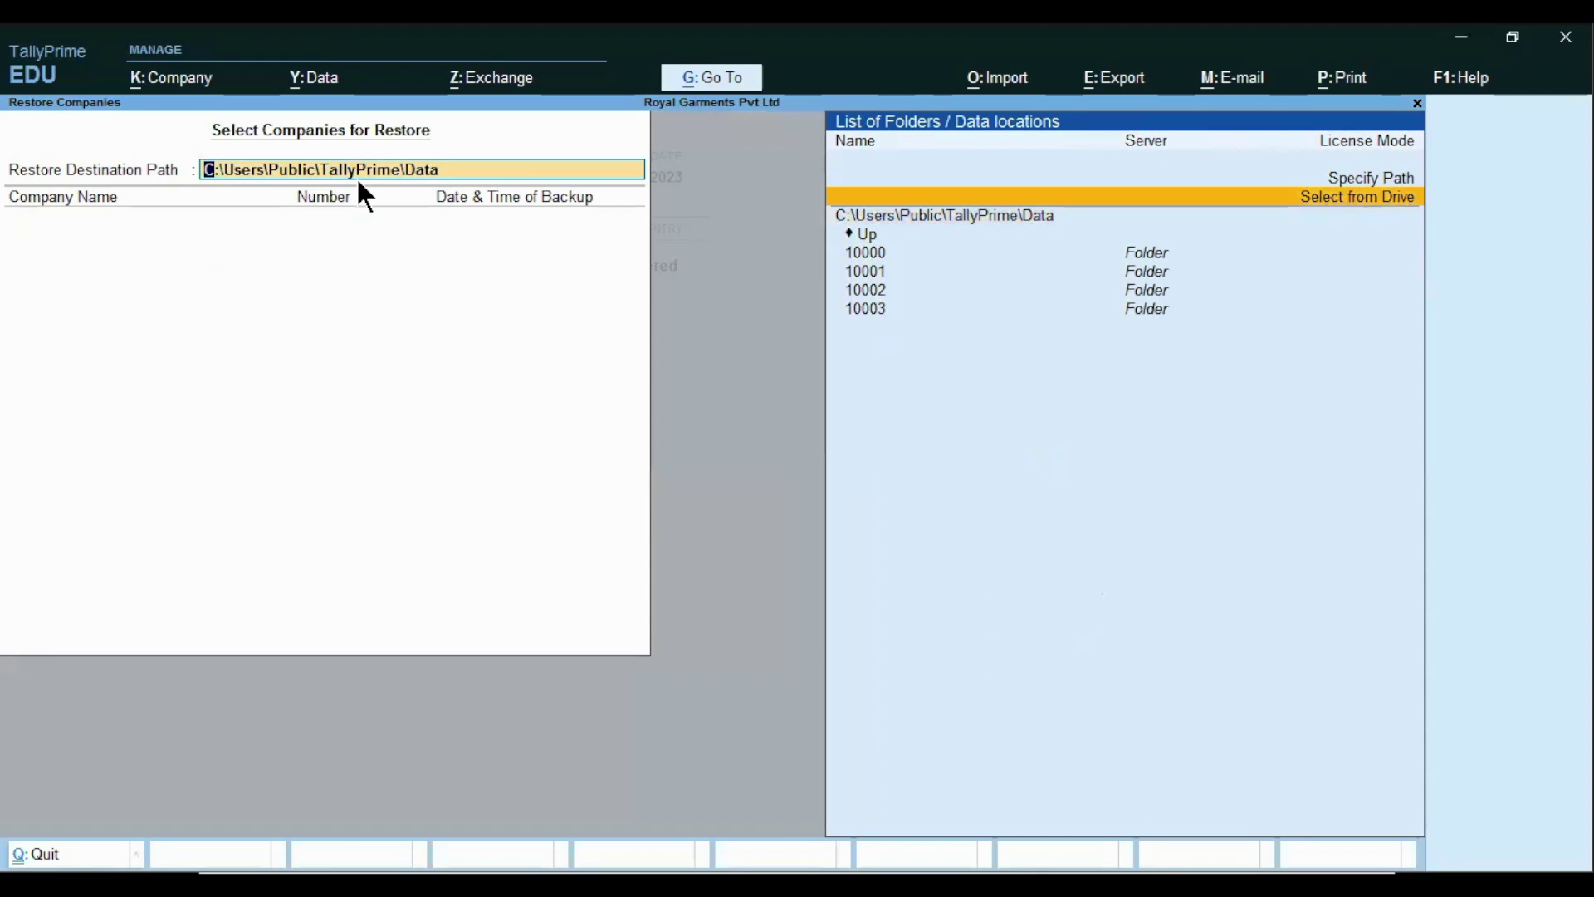
click(1007, 200)
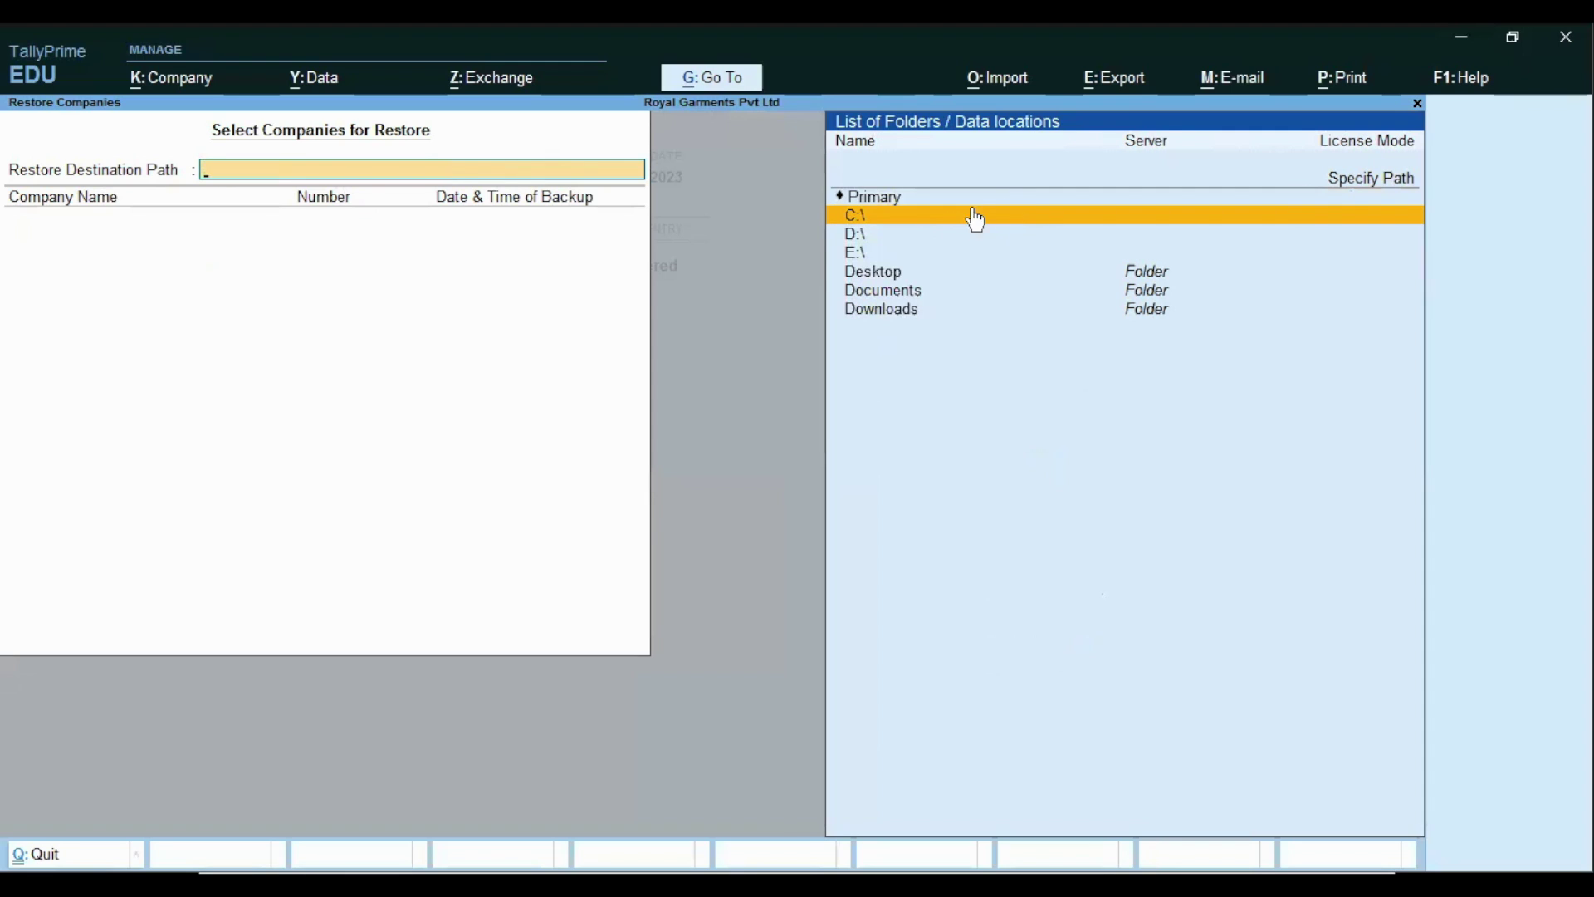
key(Down)
key(Return)
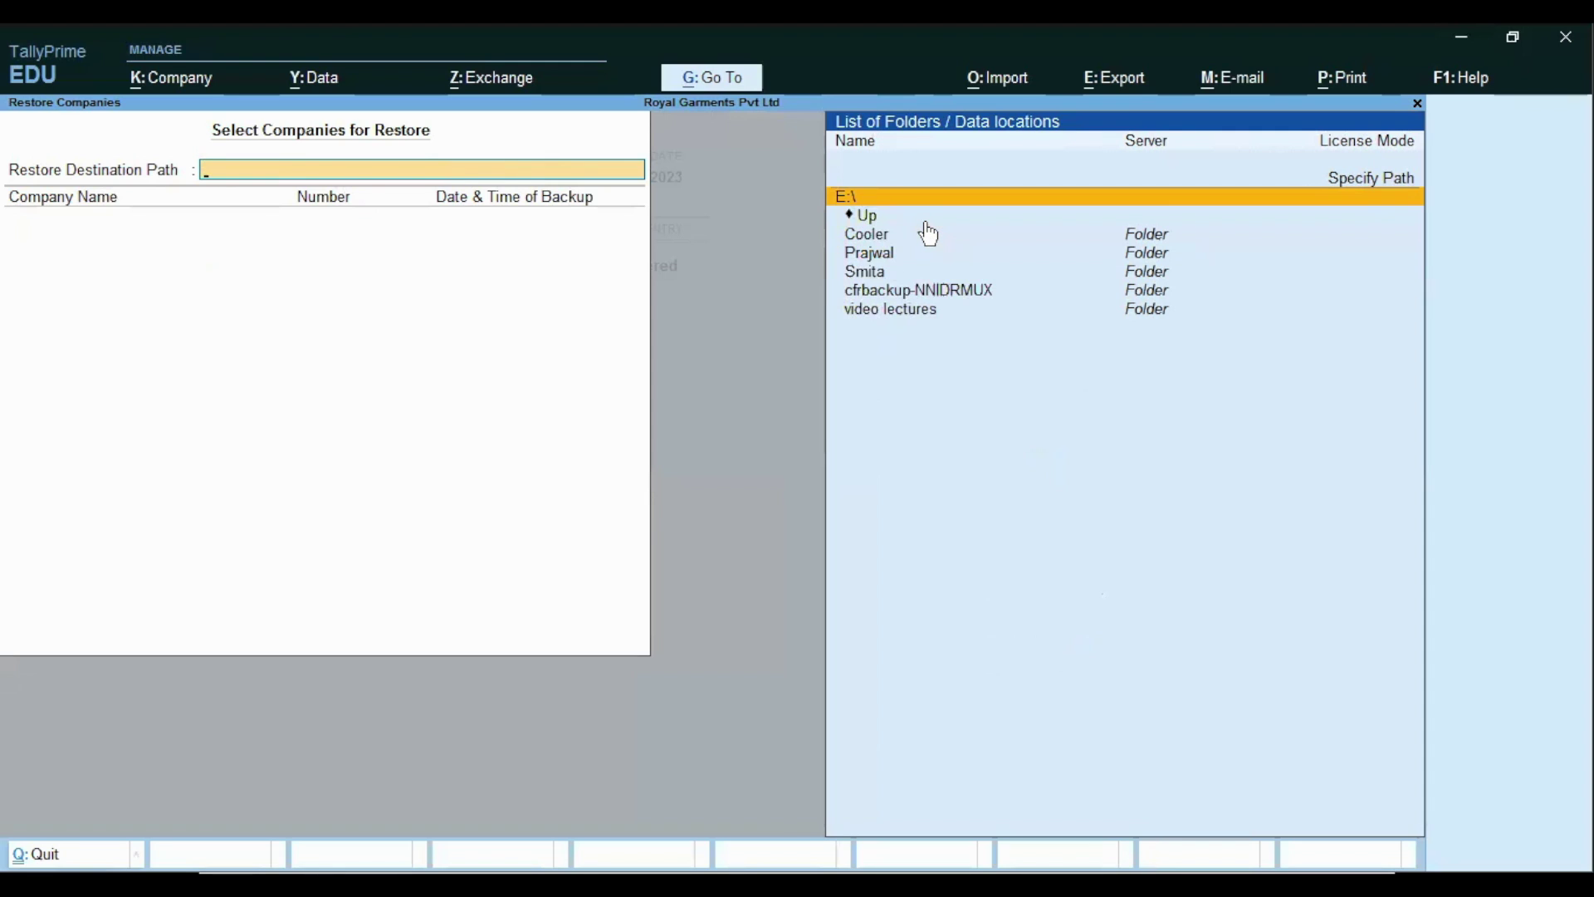
key(Return)
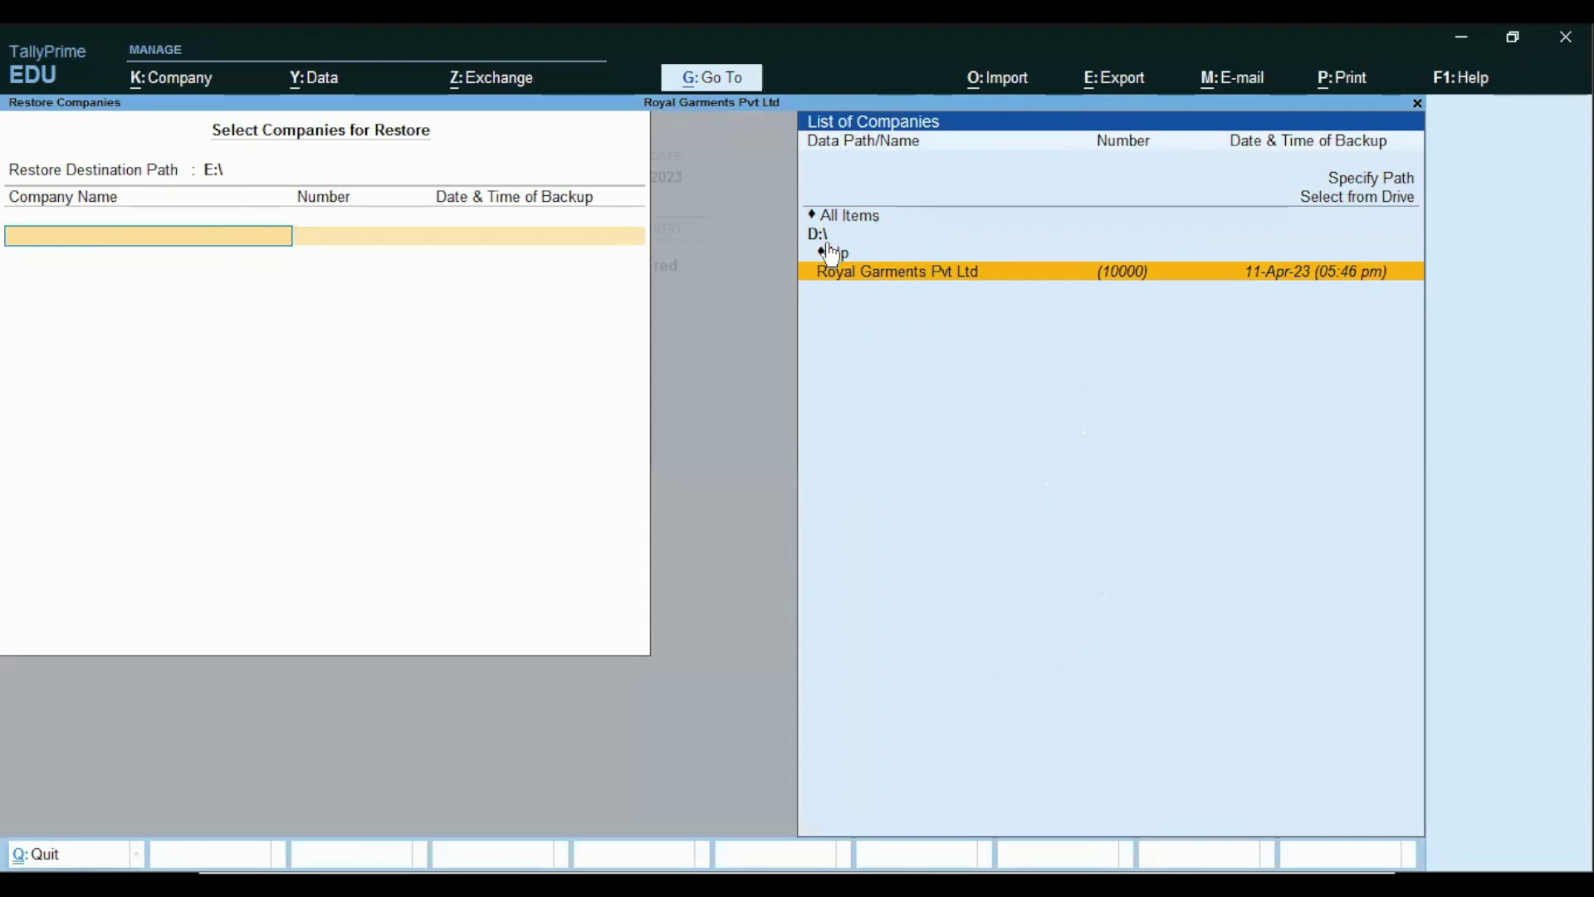
- Select Royal Garments Pvt Ltd from the D:\ backup as the only company, end the list and accept the restore
click(822, 277)
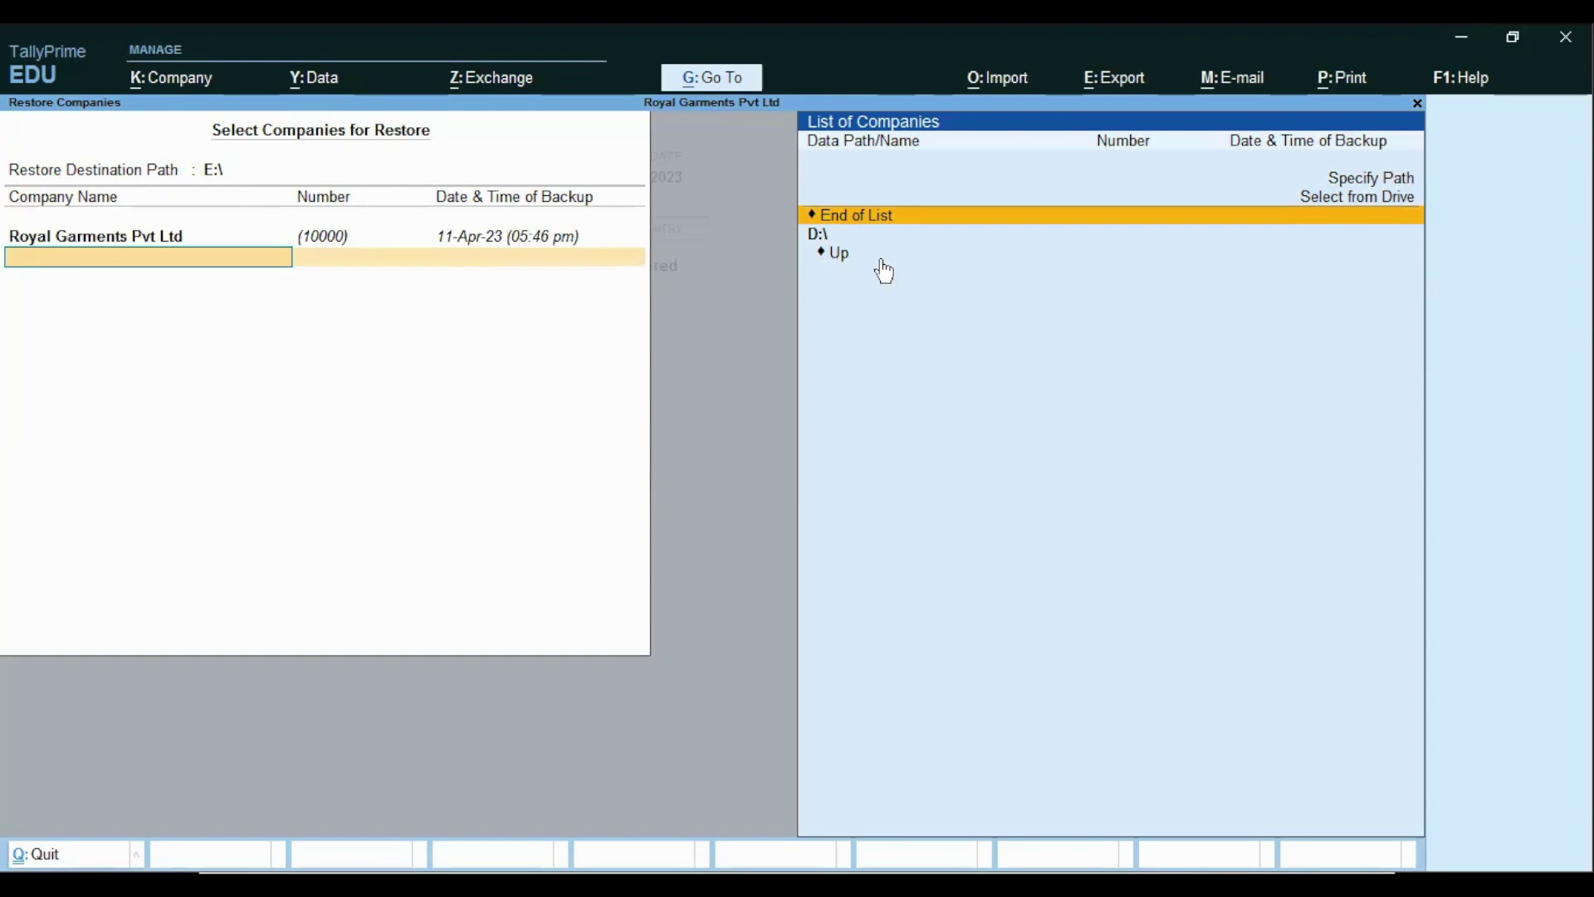
click(888, 217)
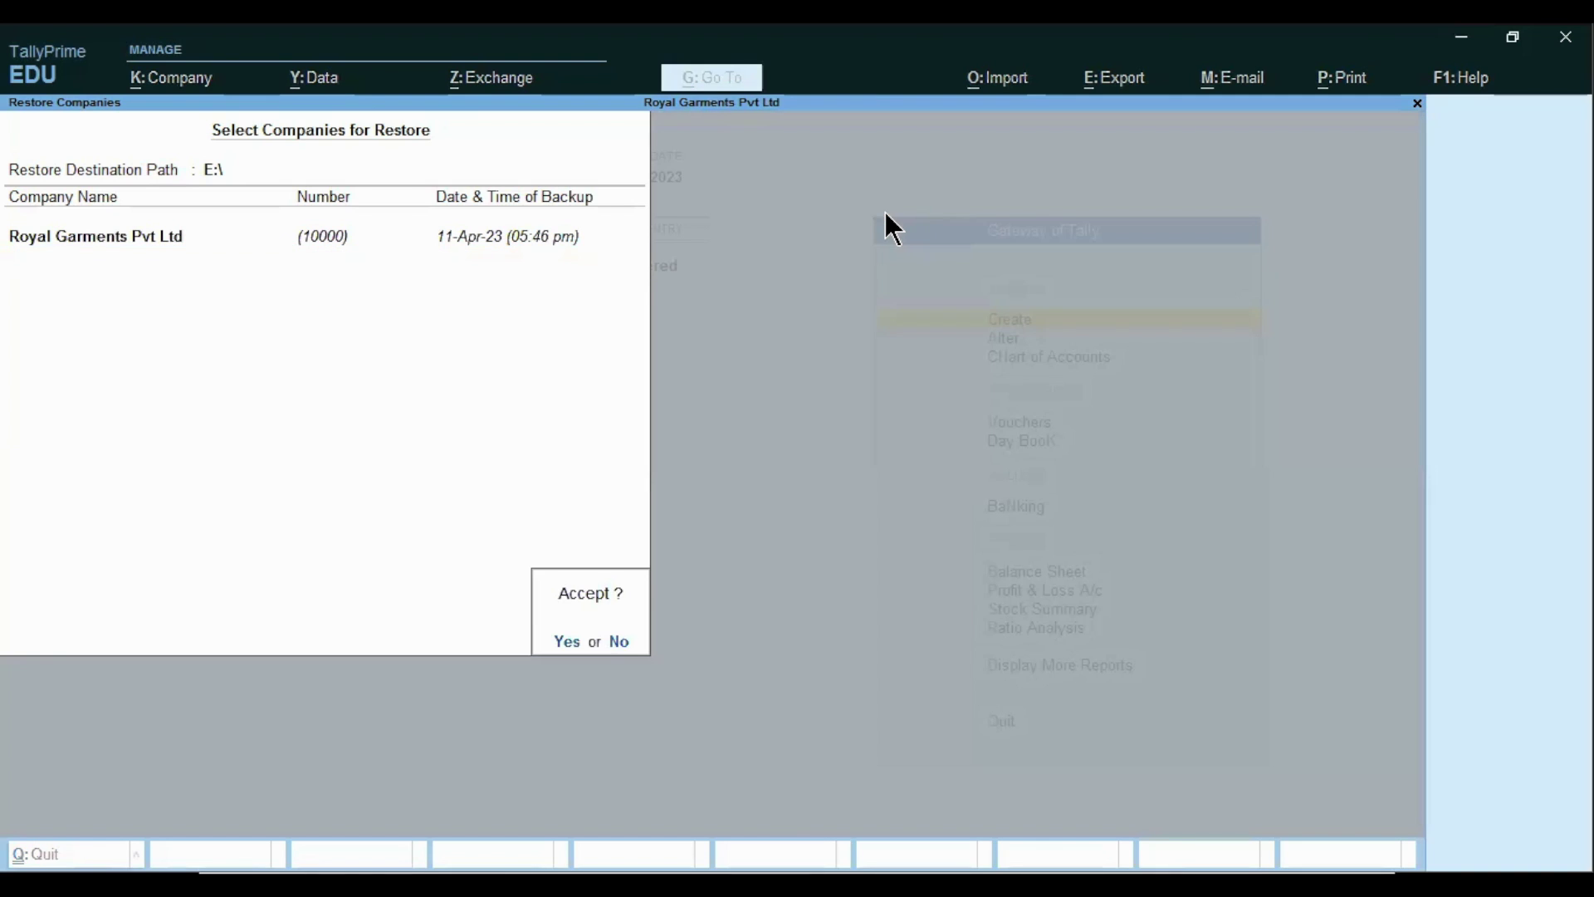
key(Return)
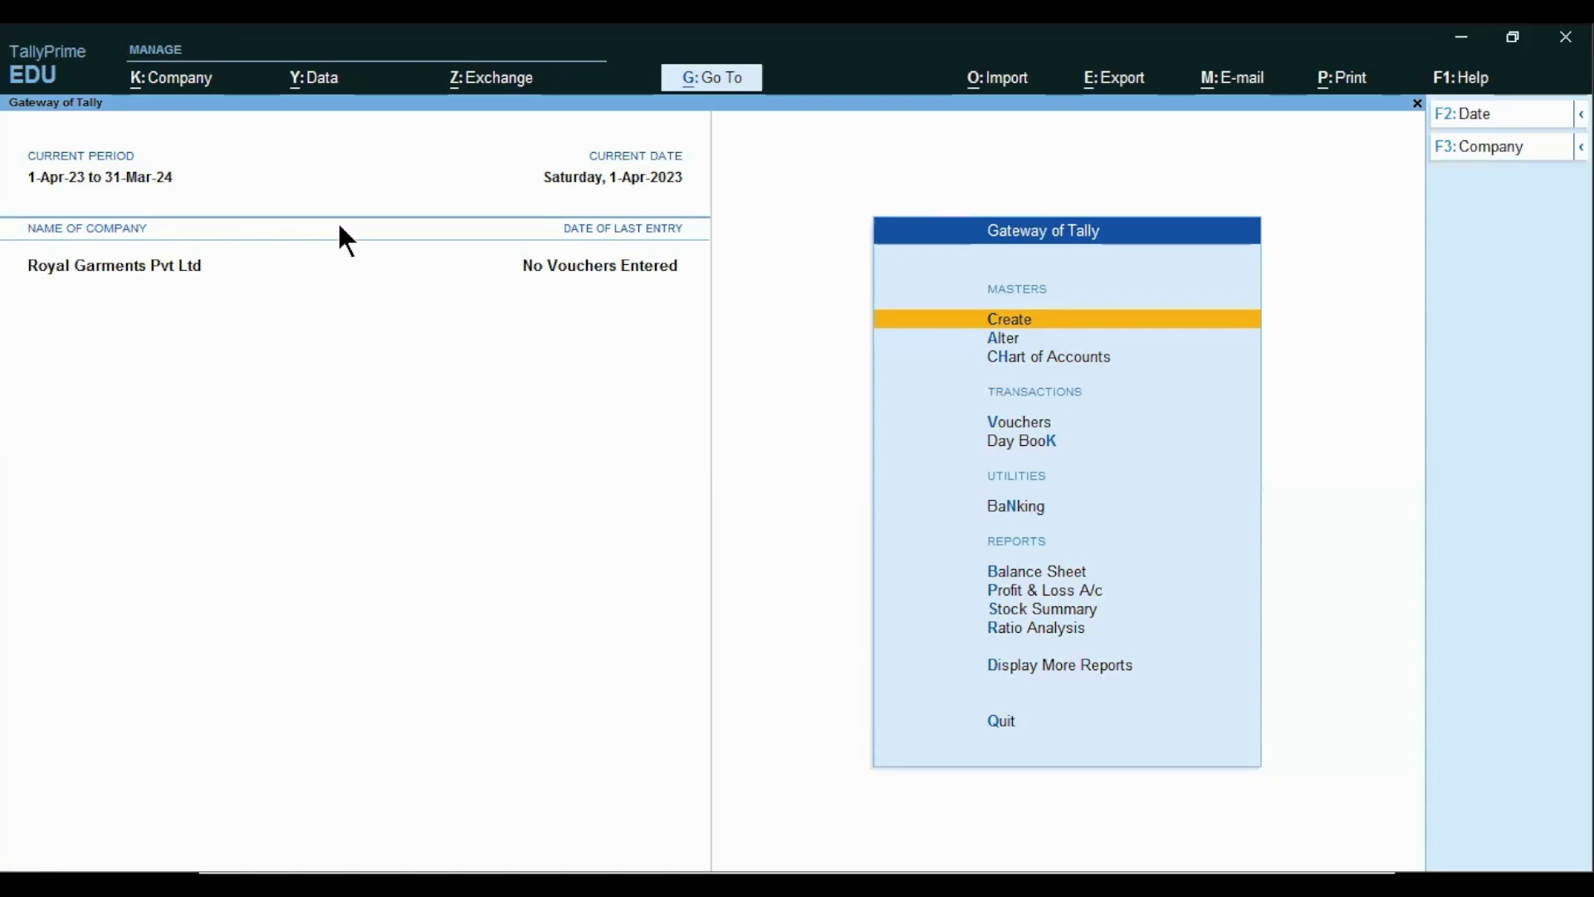
- Shut the currently open company Royal Garments Pvt Ltd
click(185, 90)
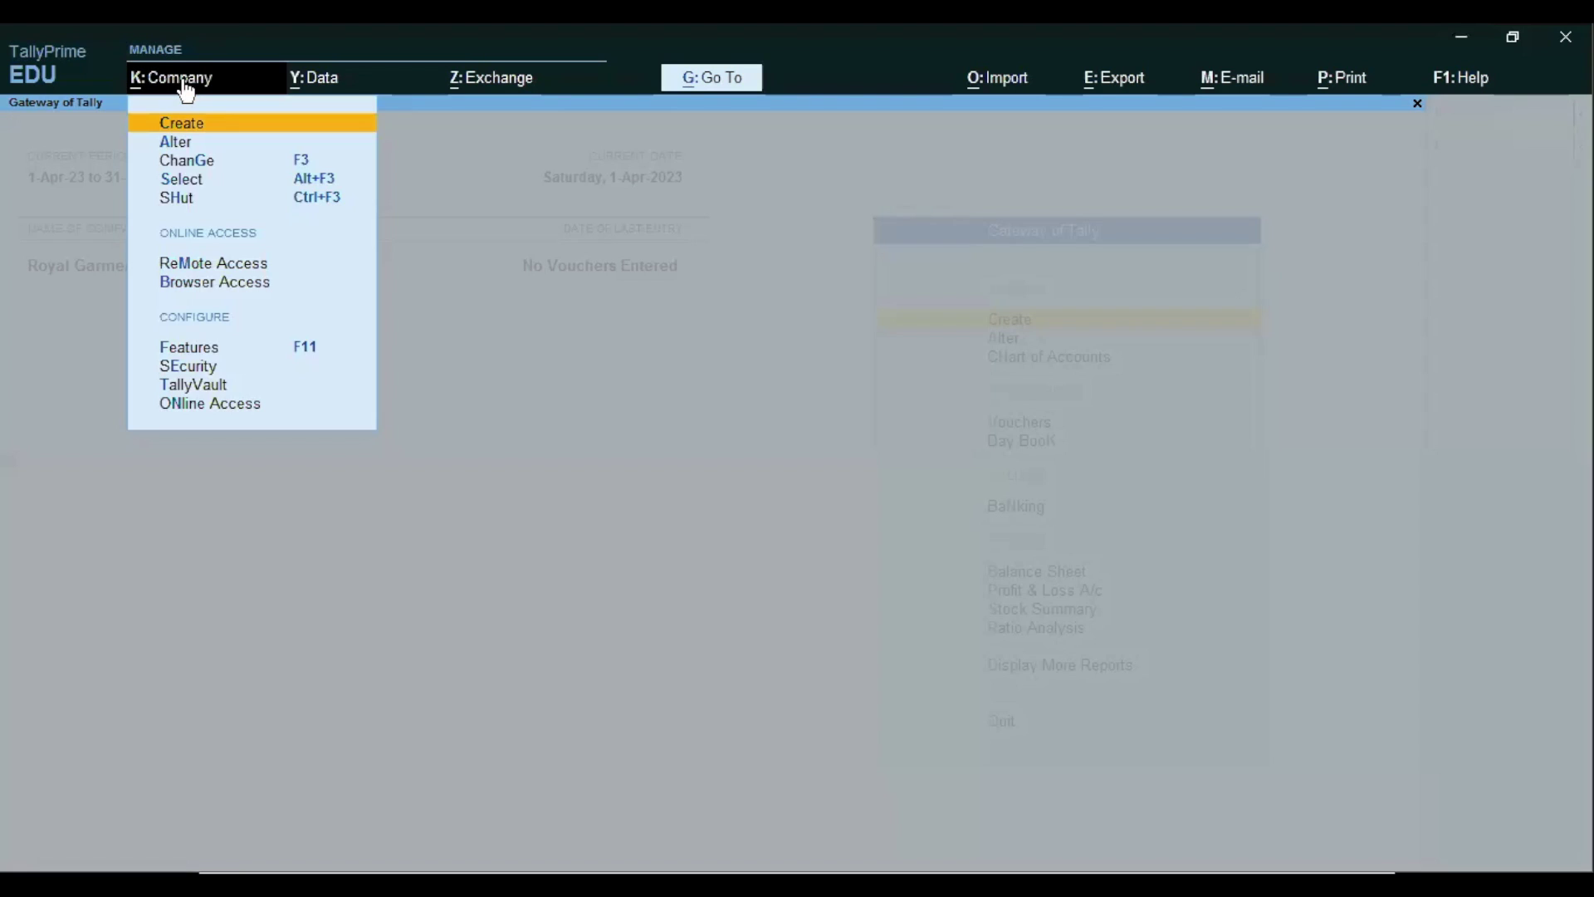
click(187, 198)
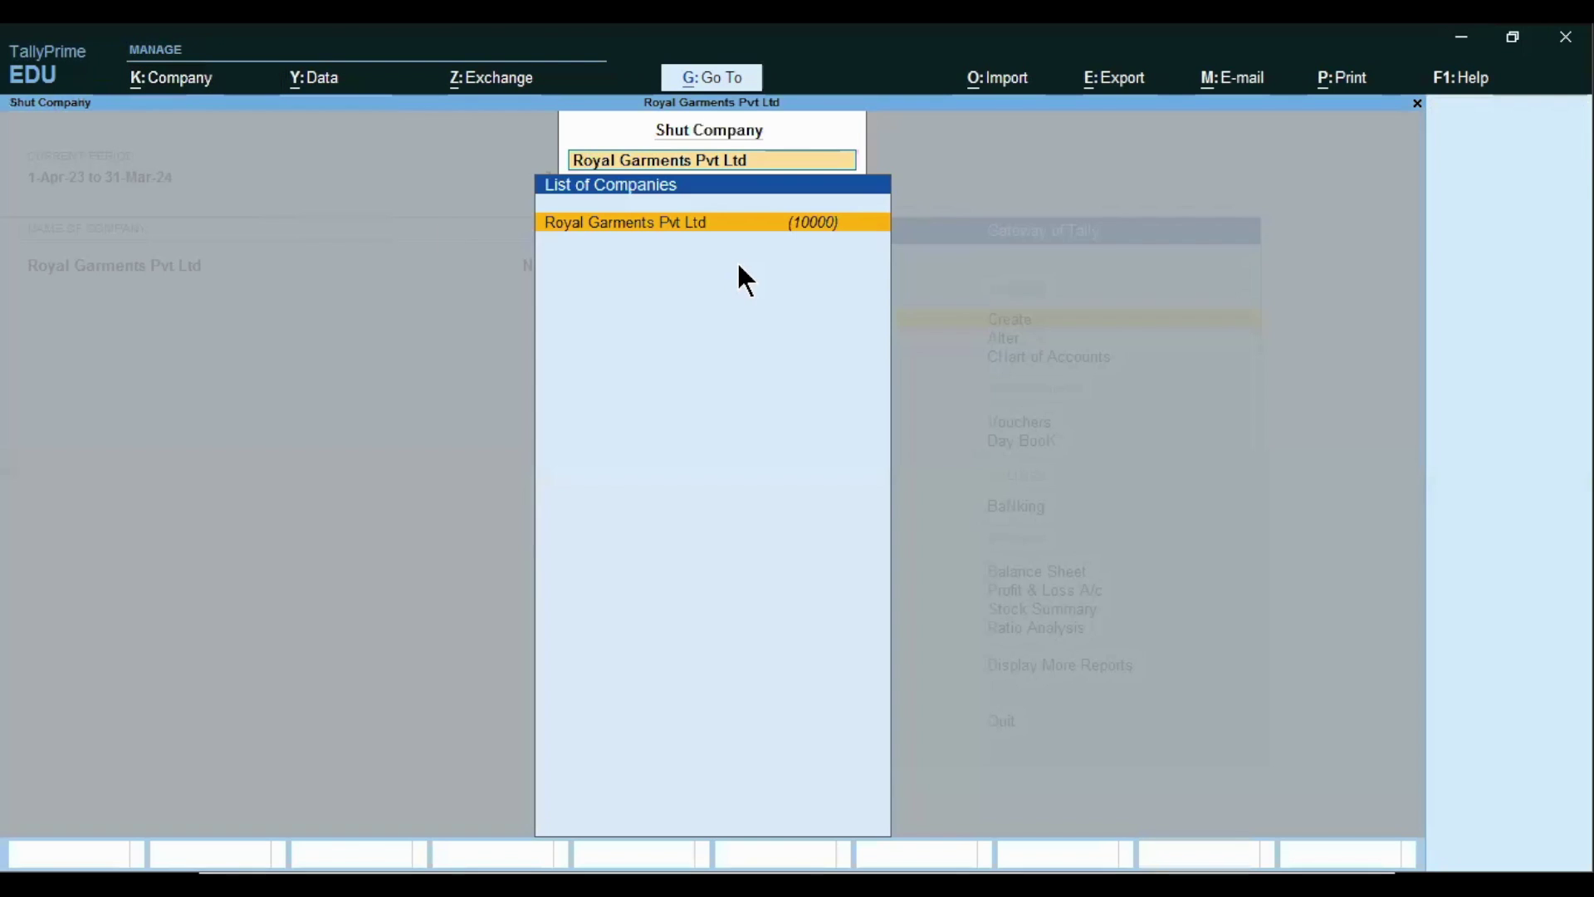
click(753, 221)
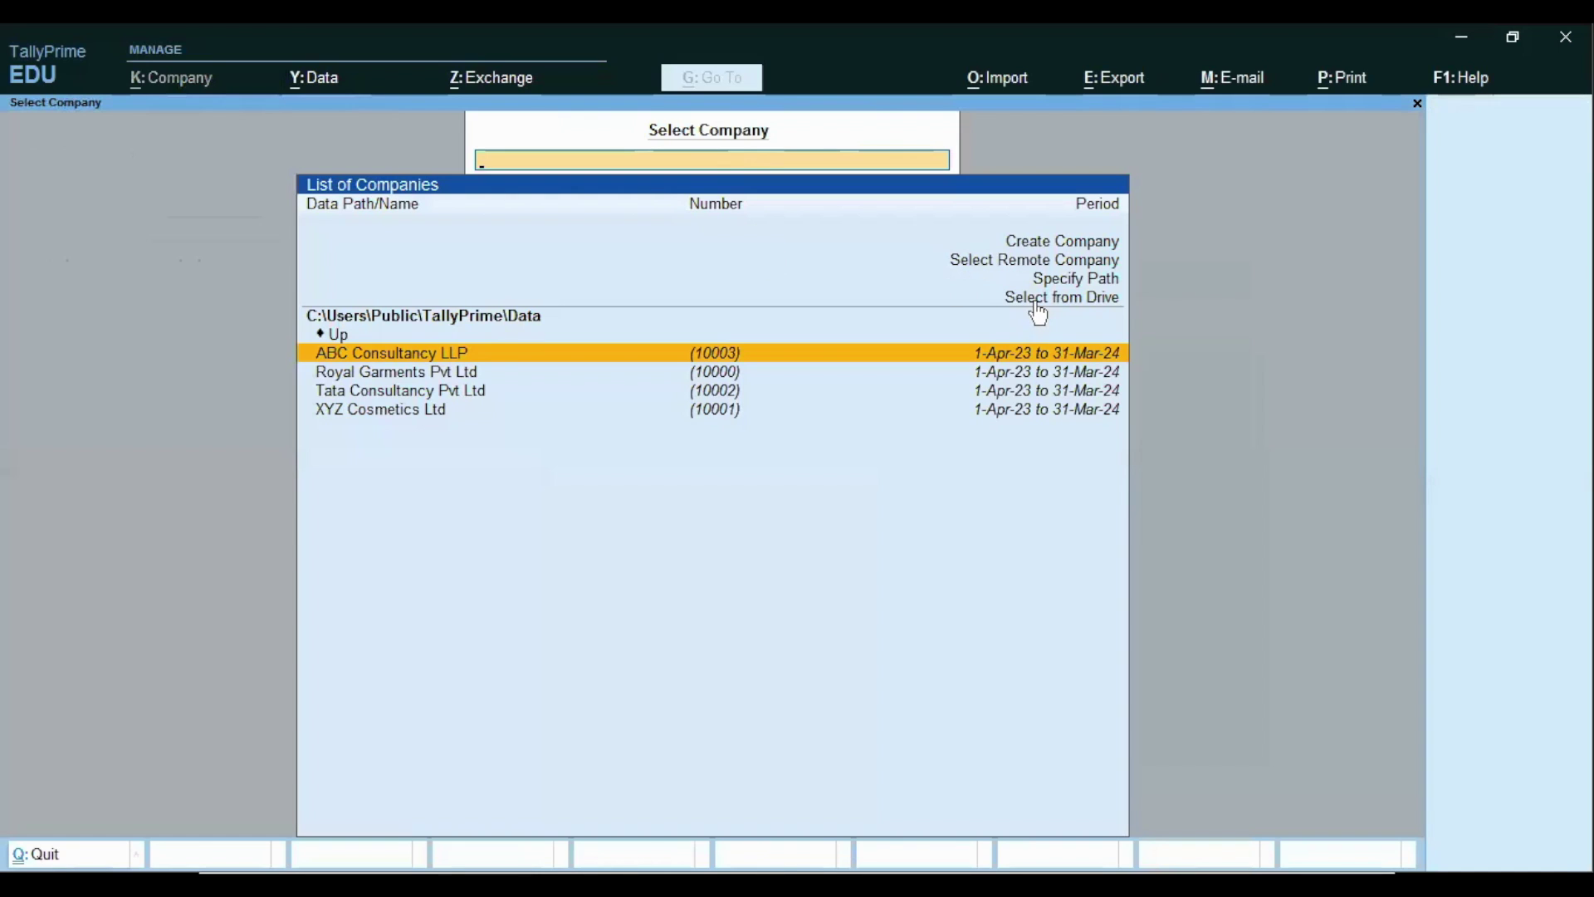
- Browse to the E:\ drive in the company selection and open the restored Royal Garments Pvt Ltd
click(1038, 298)
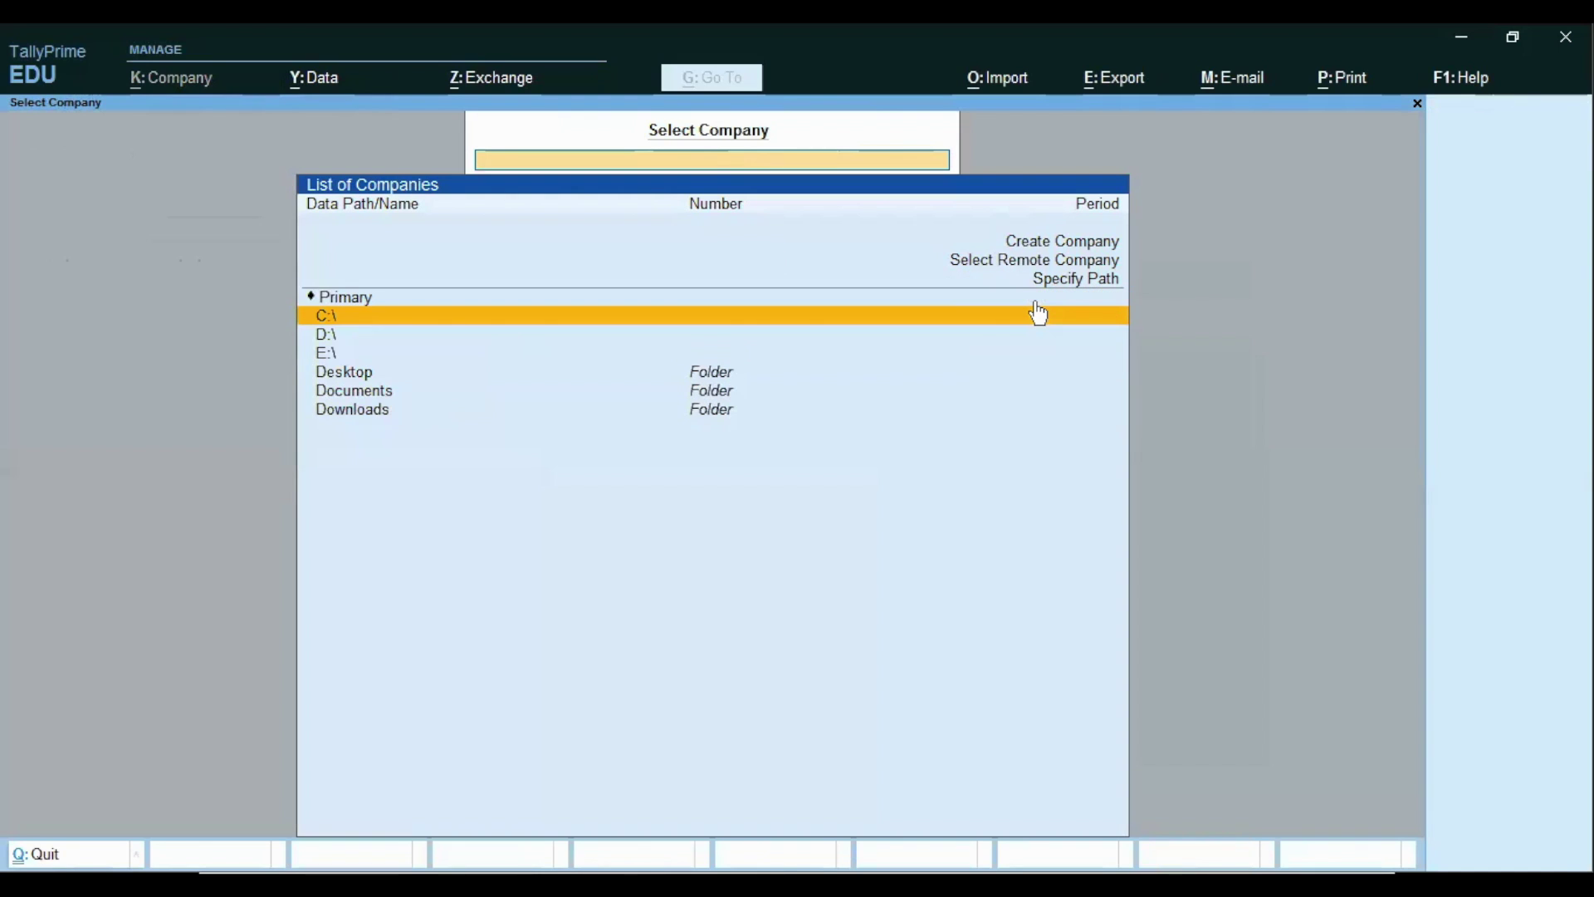
key(Down)
key(Down)
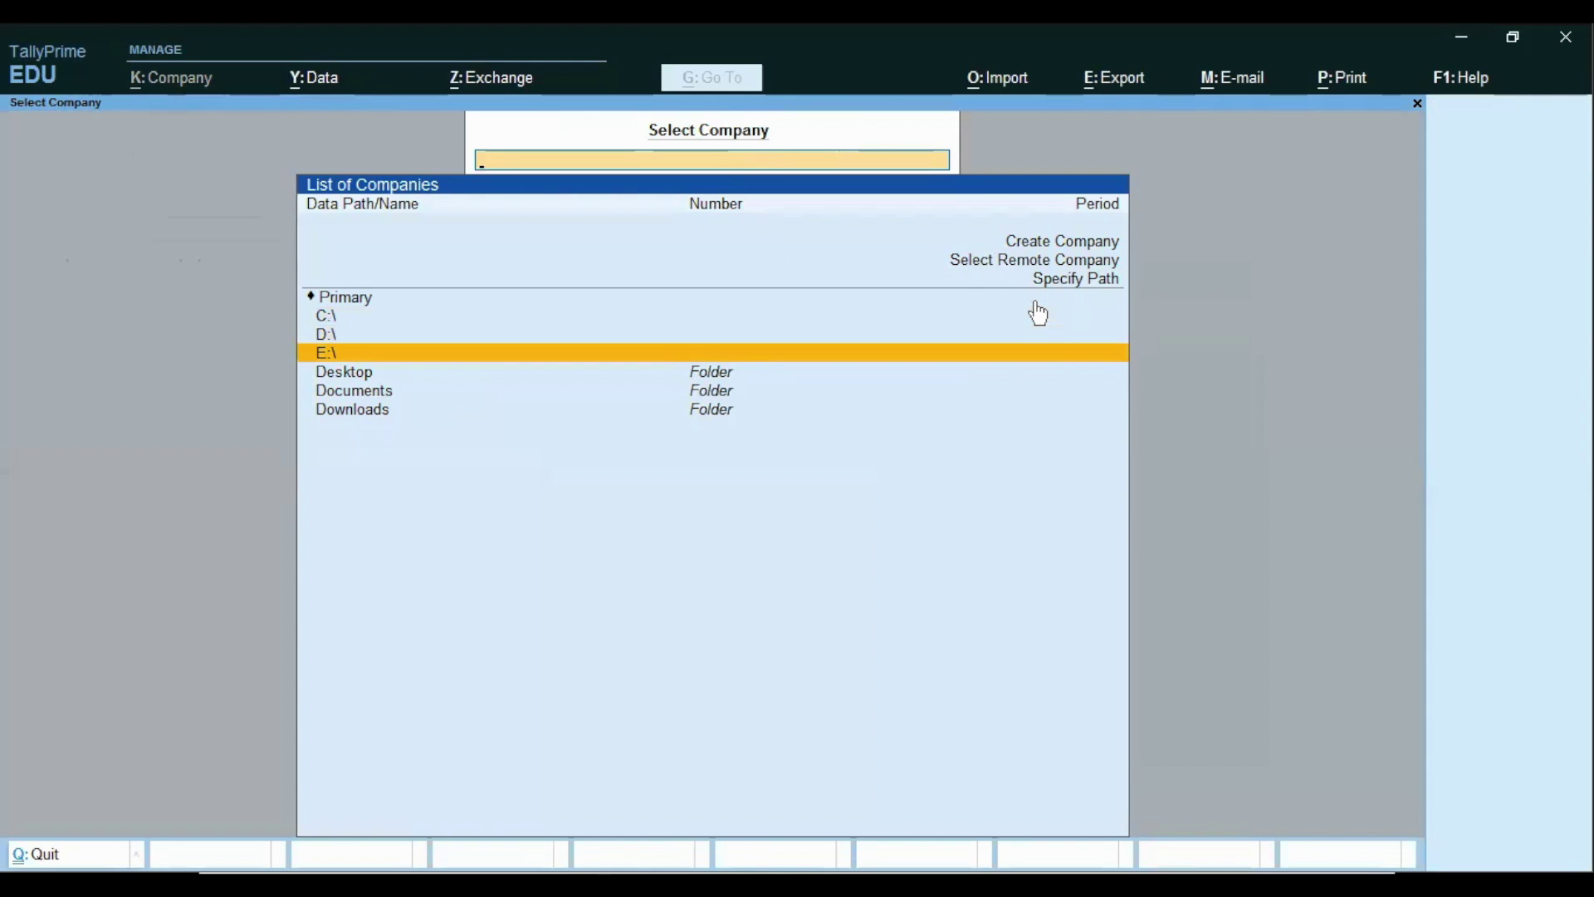
key(Return)
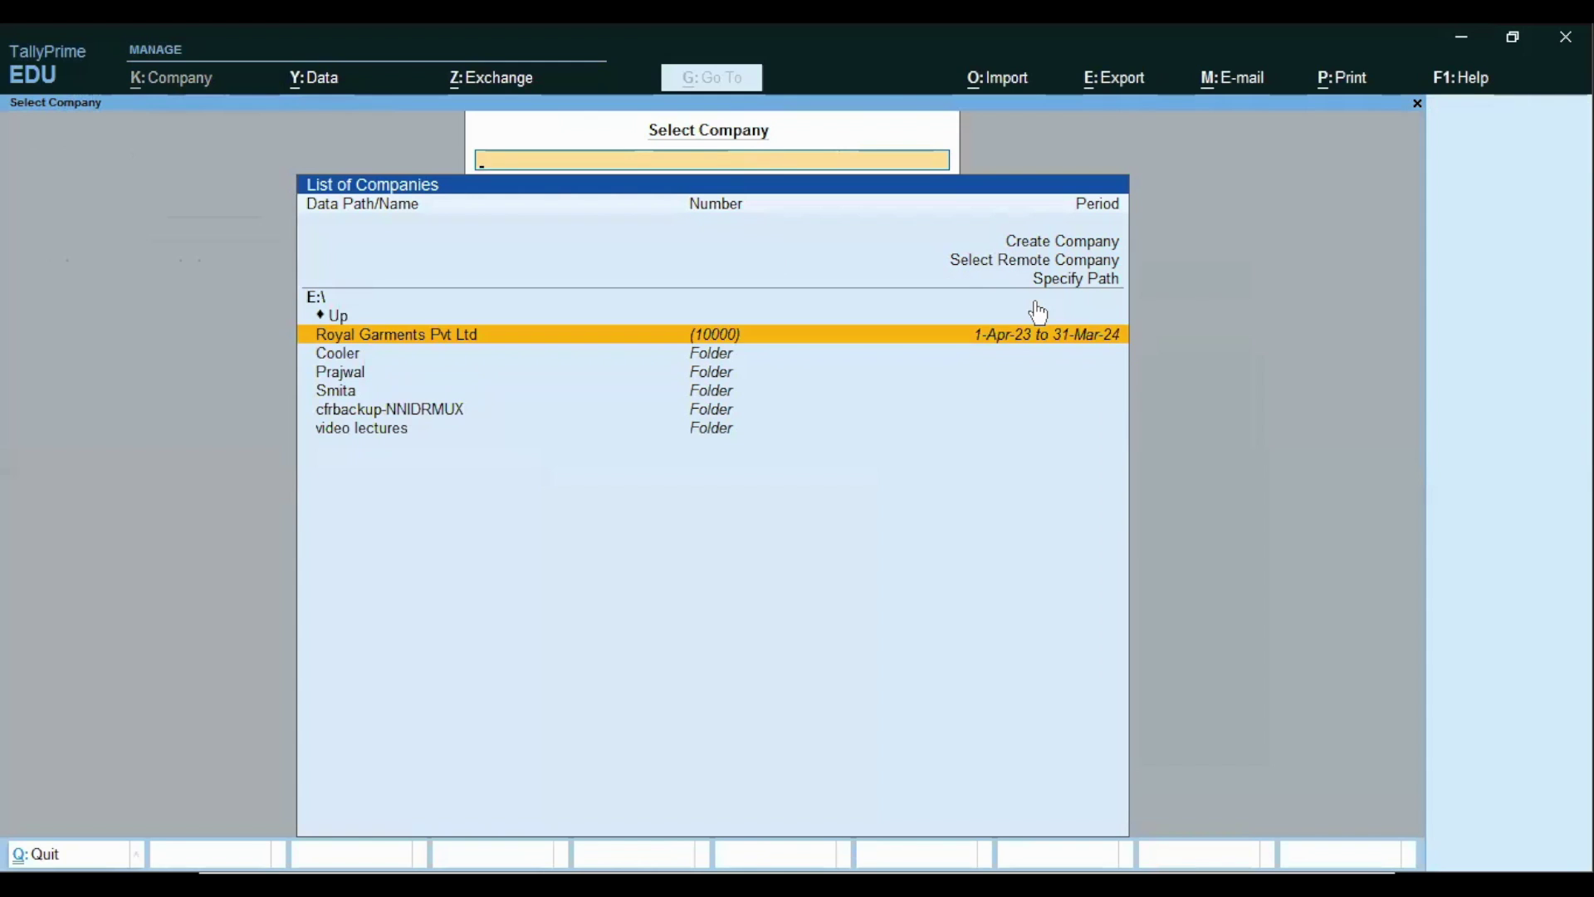
key(Down)
key(Down)
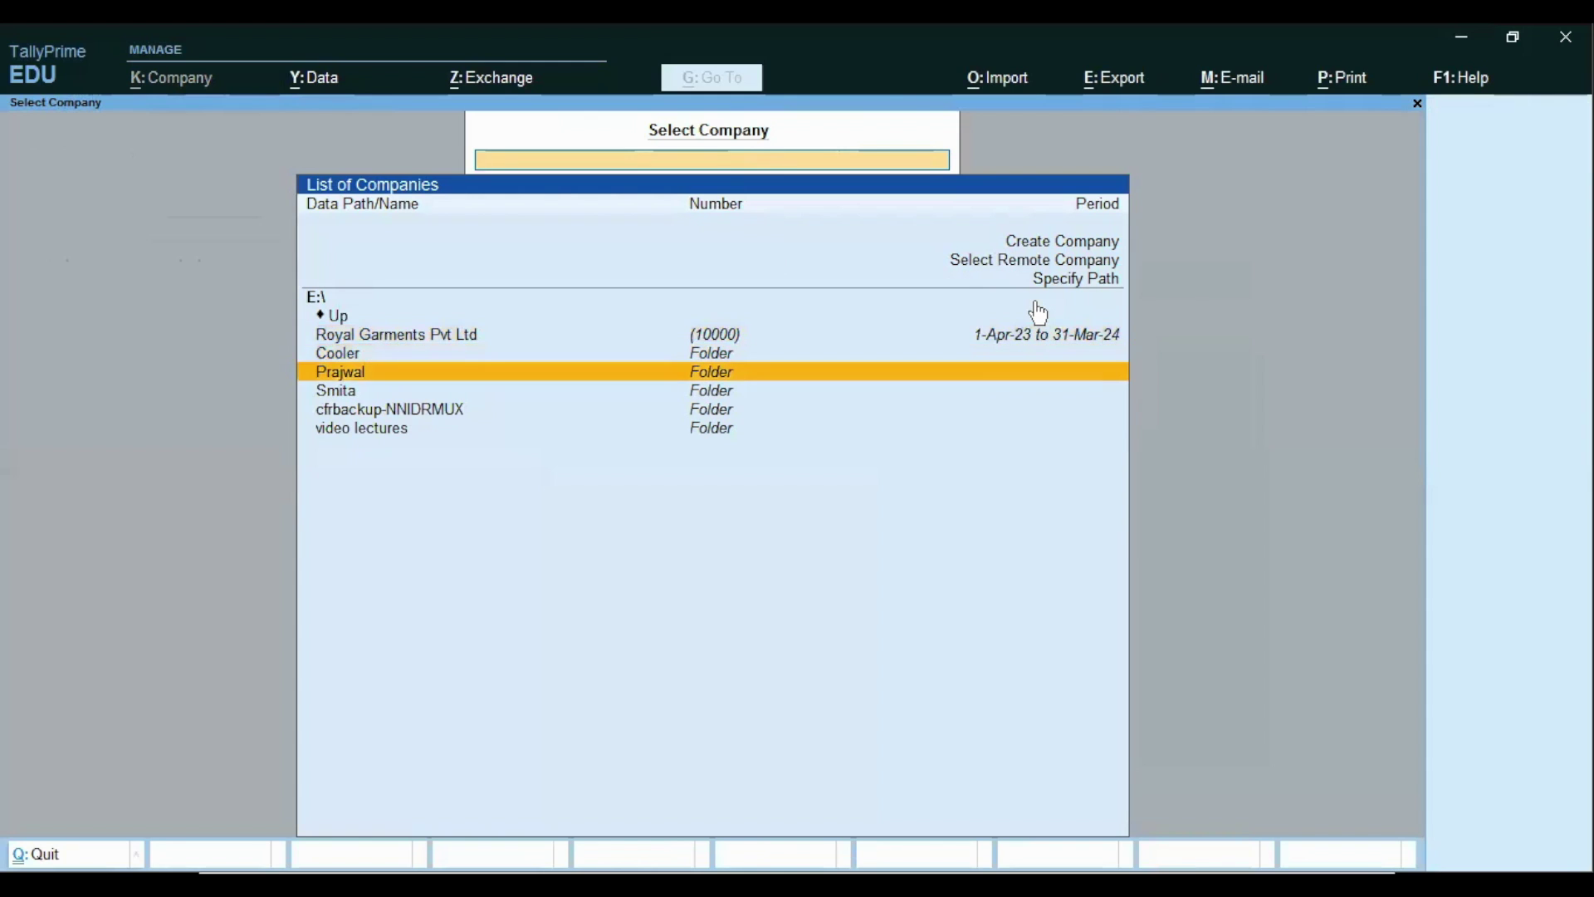
key(Up)
key(Up)
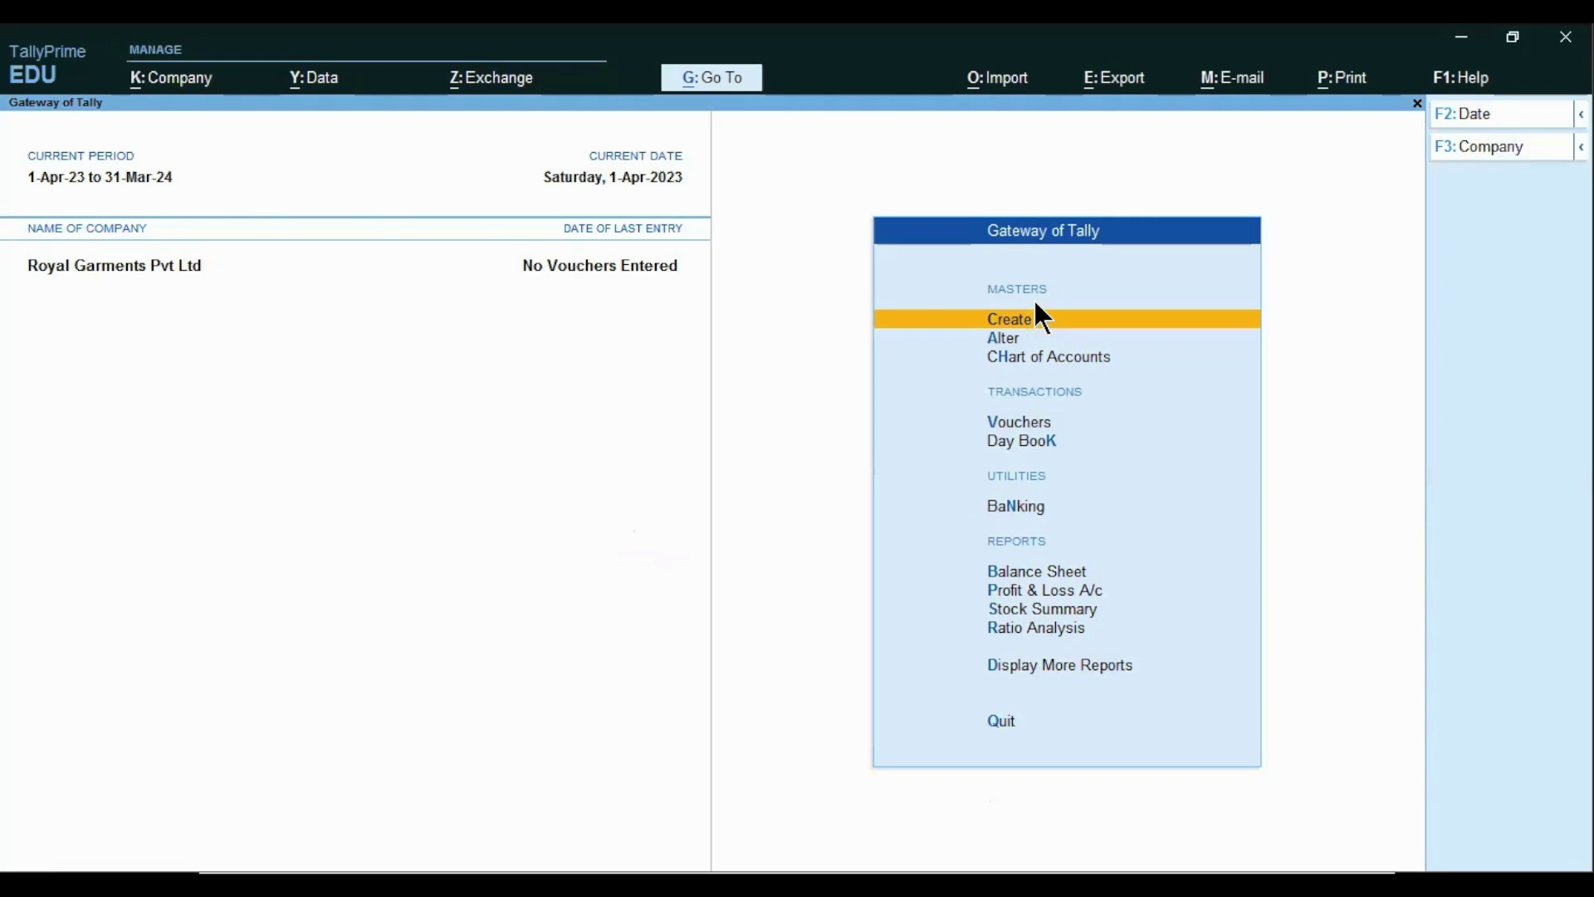
- Switch to Windows Explorer and open the folder C:\Users\Public\TallyPrime\Data
key(alt+Tab)
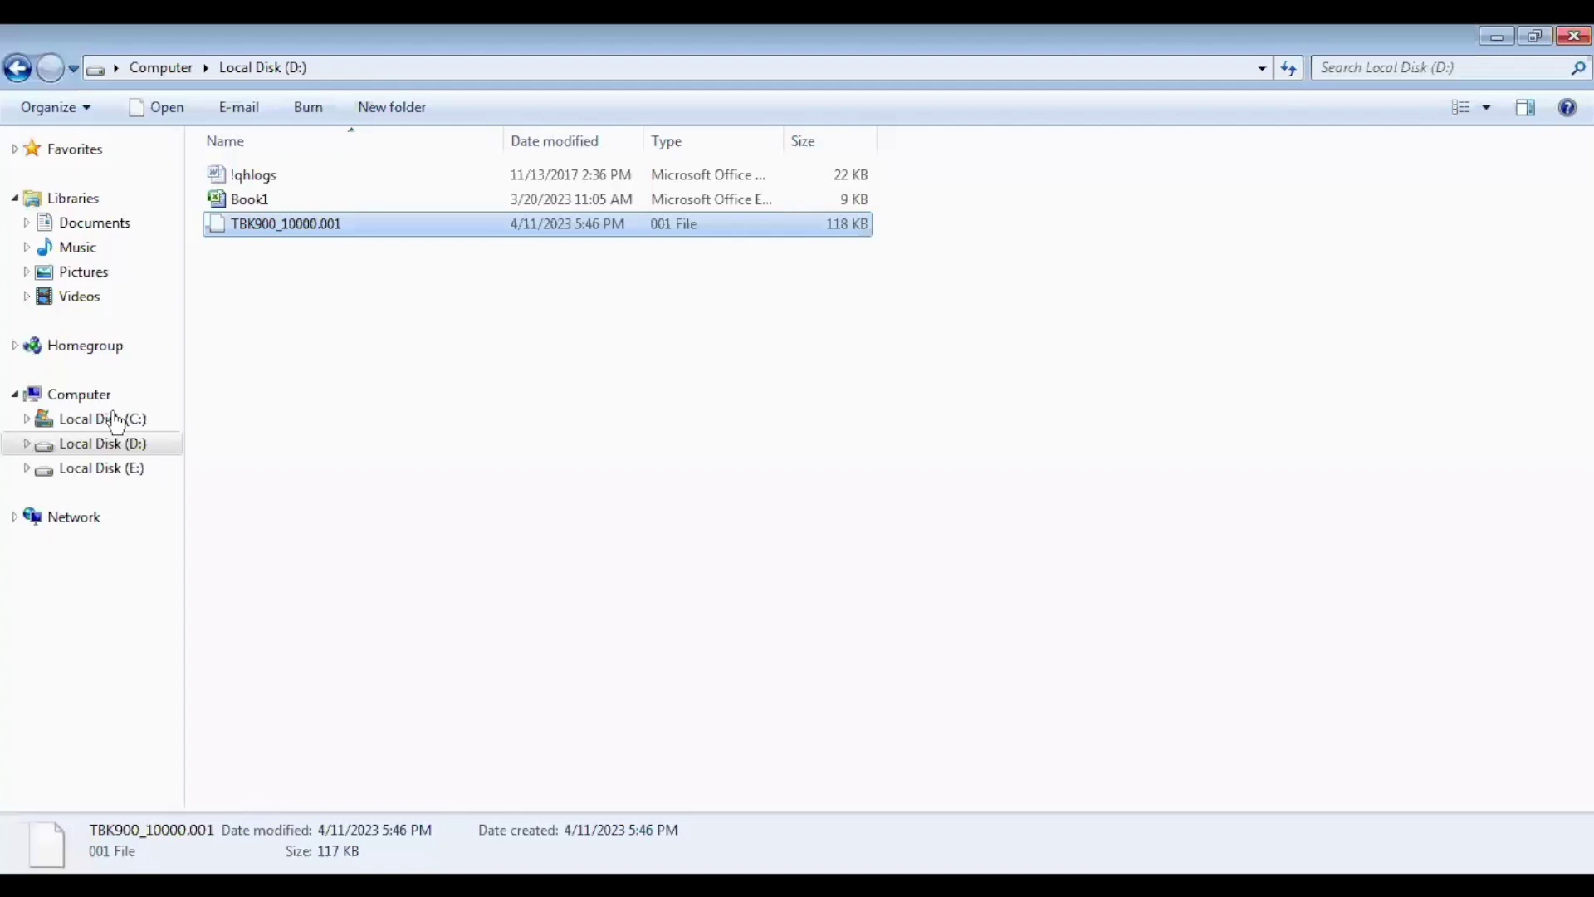
click(112, 422)
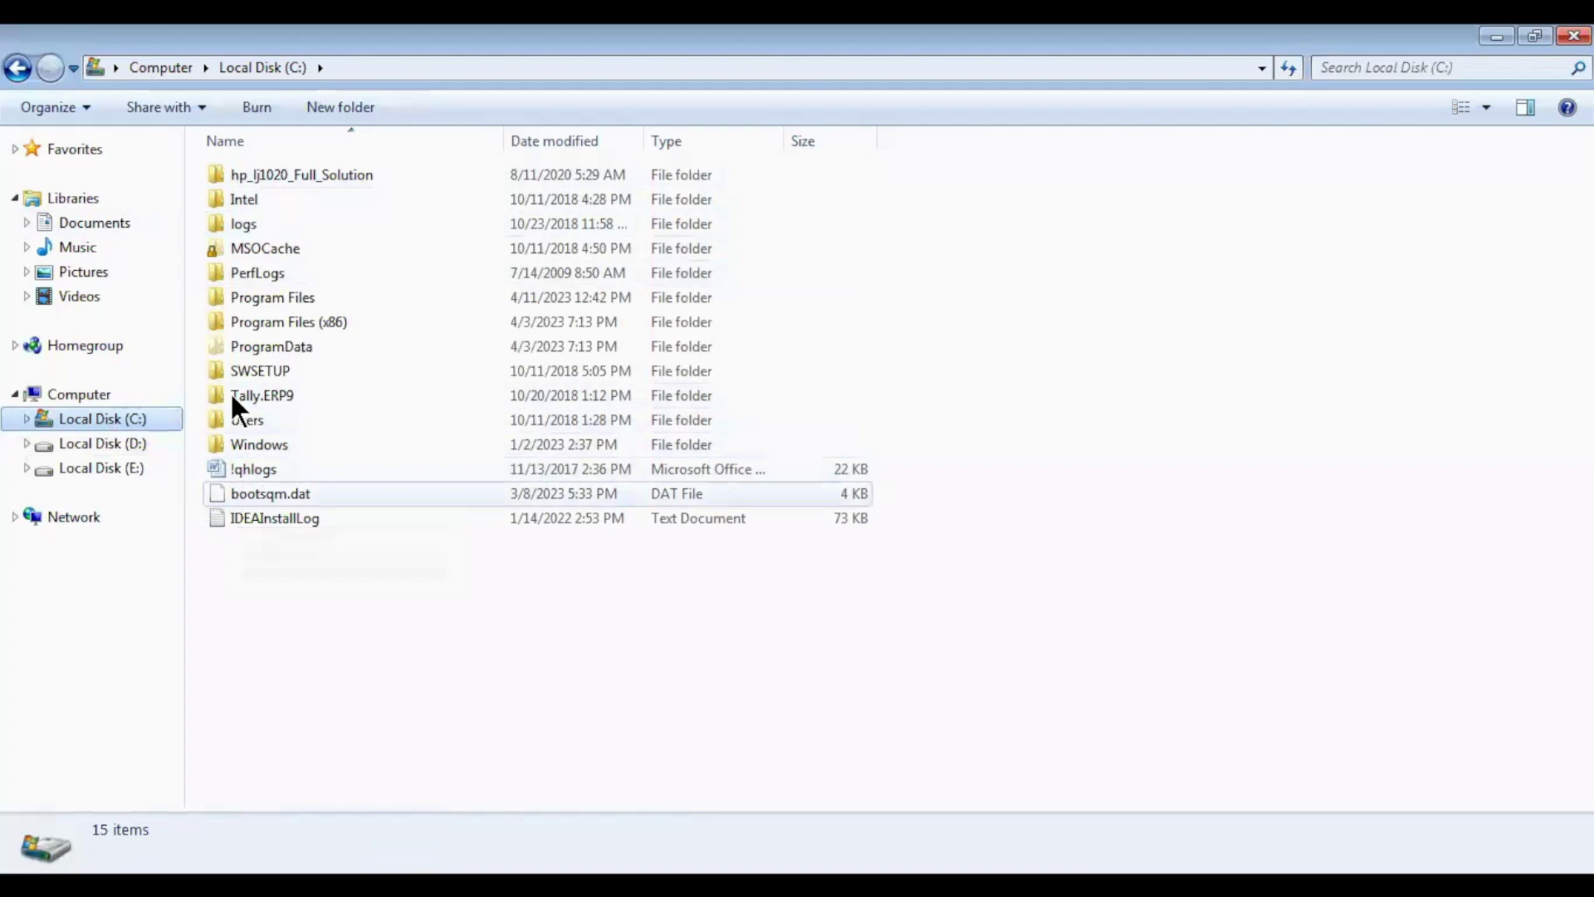
double_click(237, 419)
double_click(247, 221)
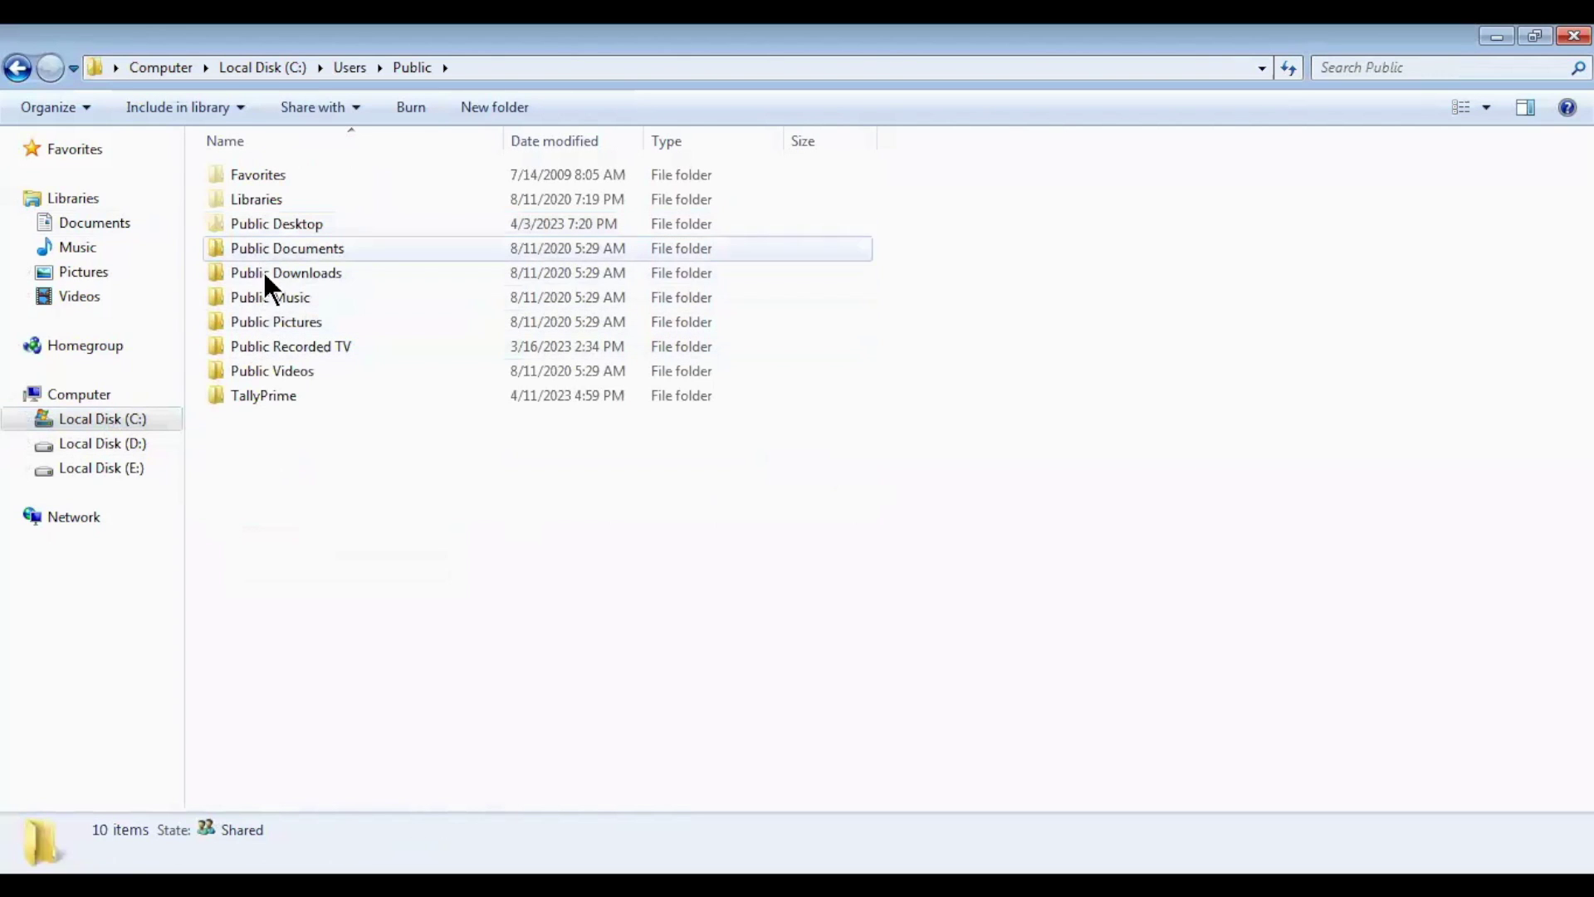
double_click(257, 390)
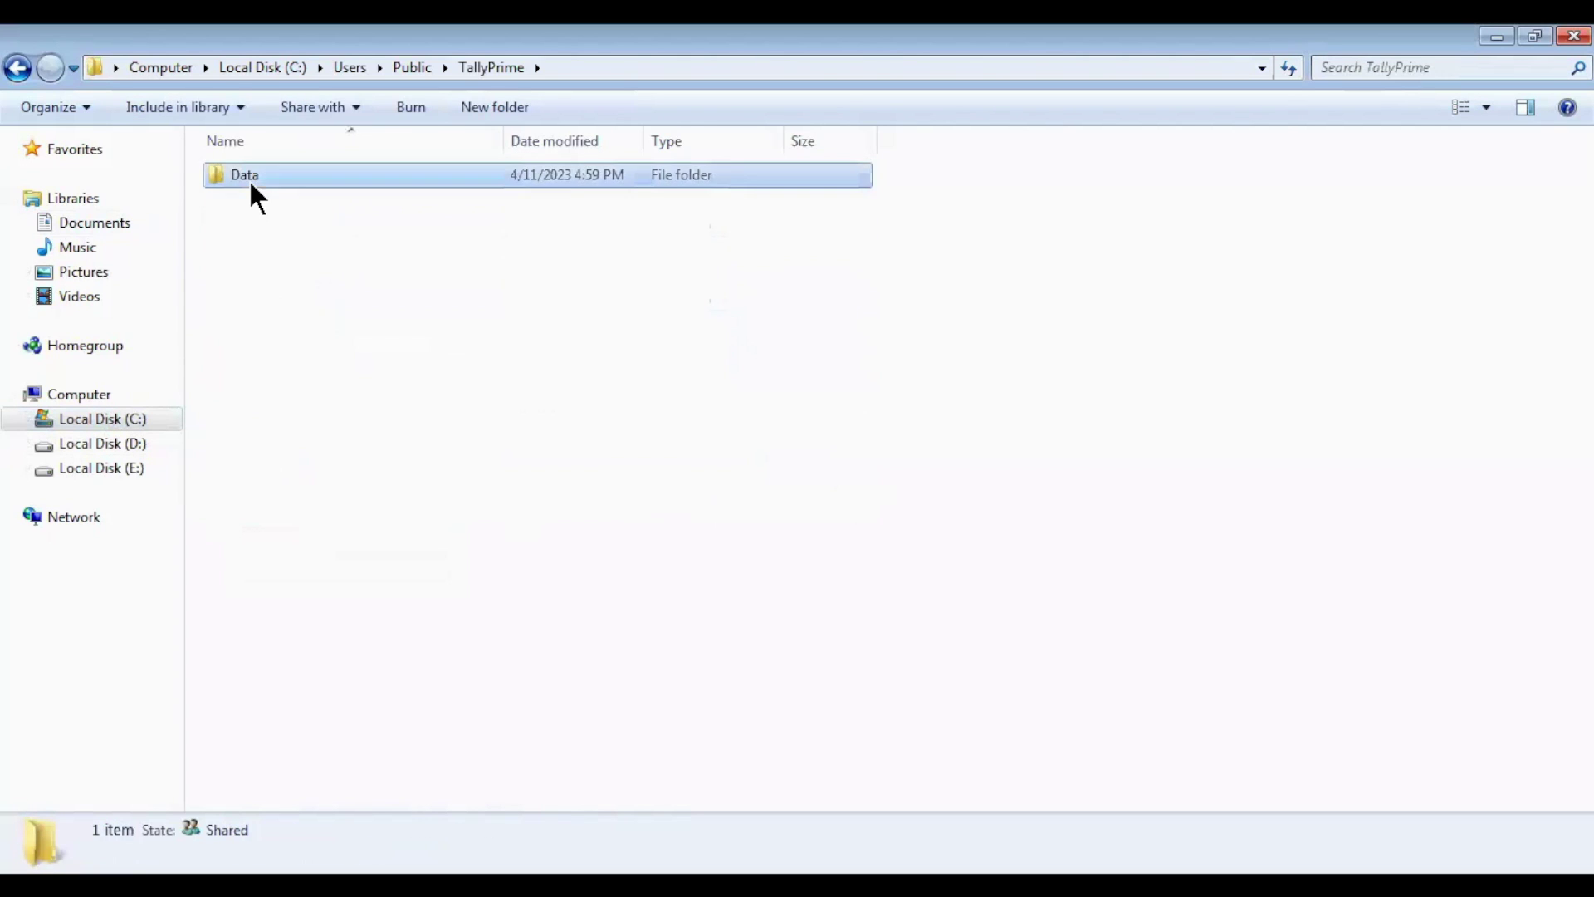
double_click(248, 176)
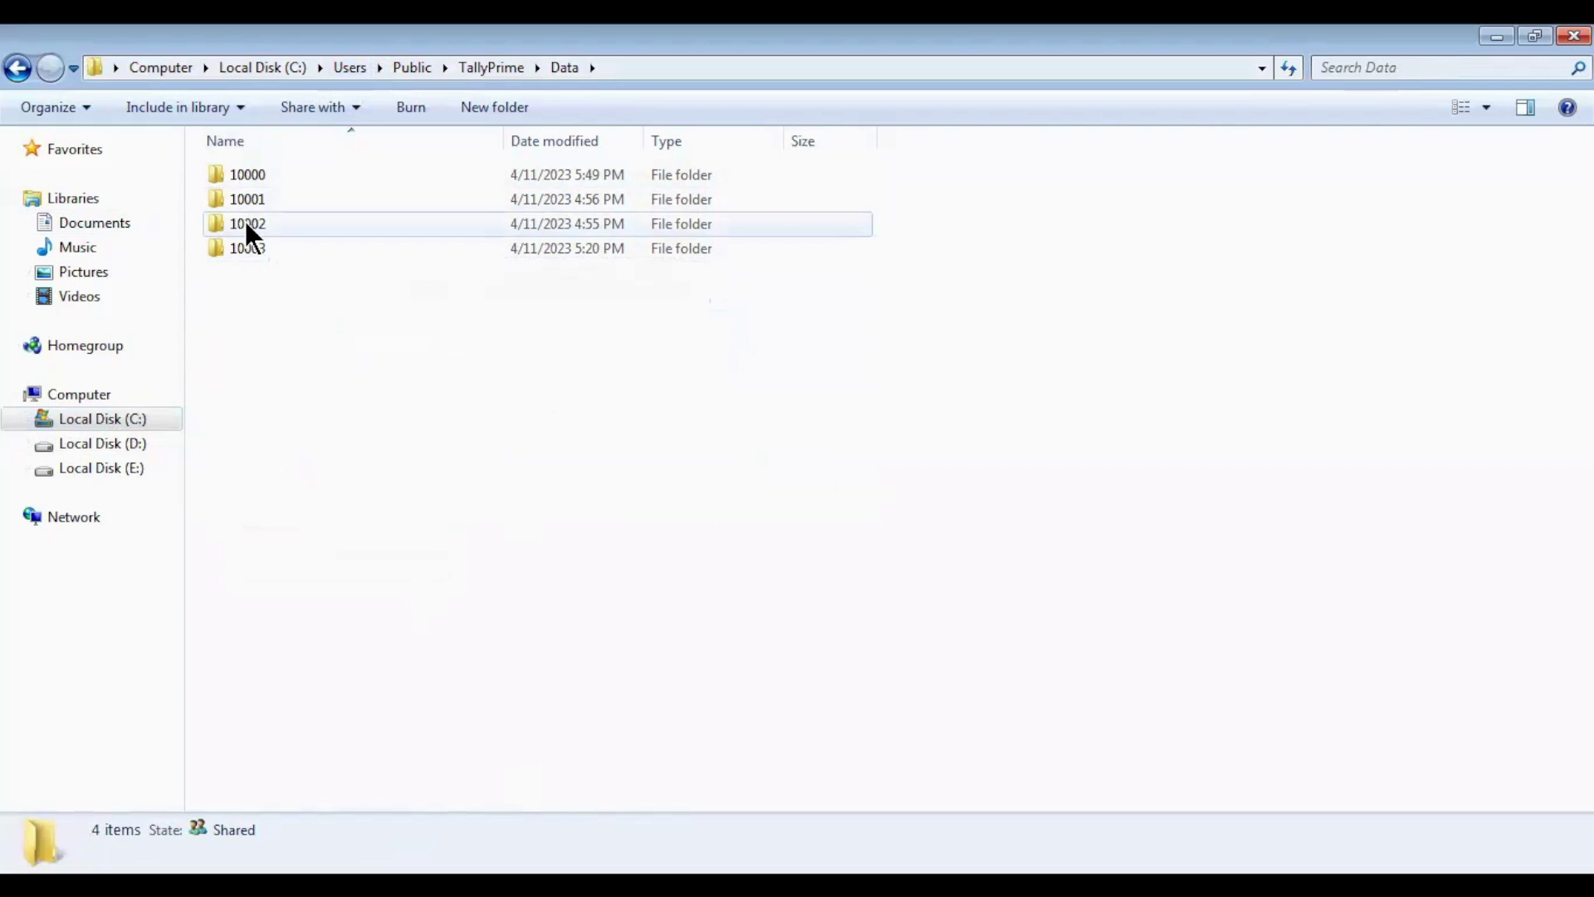
- Copy the company data folder 10002 and paste it into Local Disk (E:)
click(245, 221)
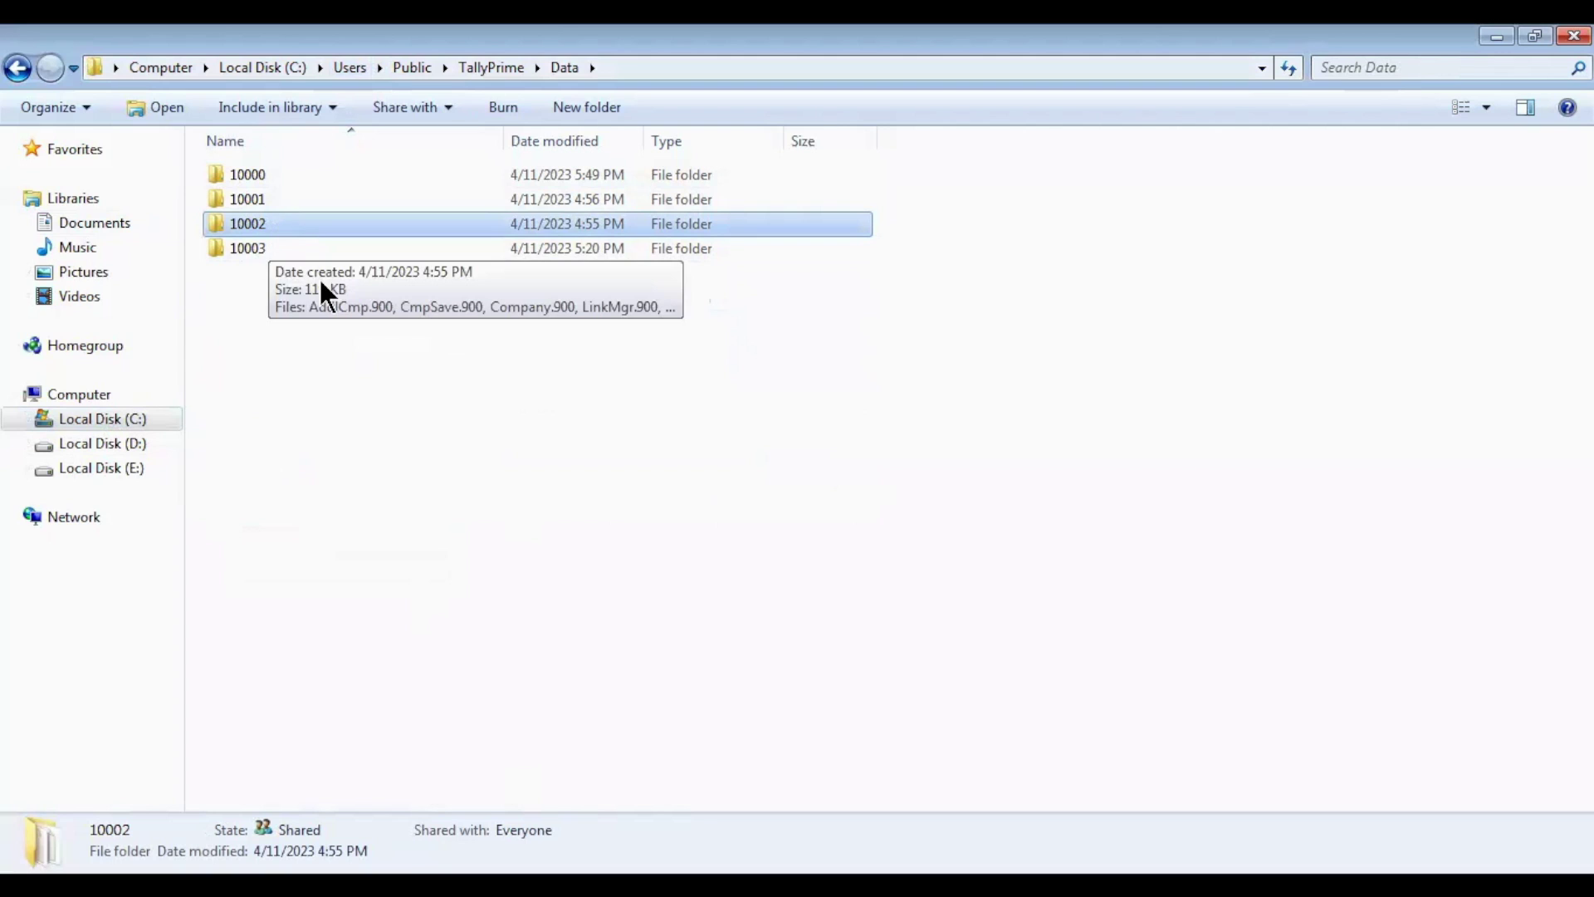
right_click(269, 221)
click(321, 461)
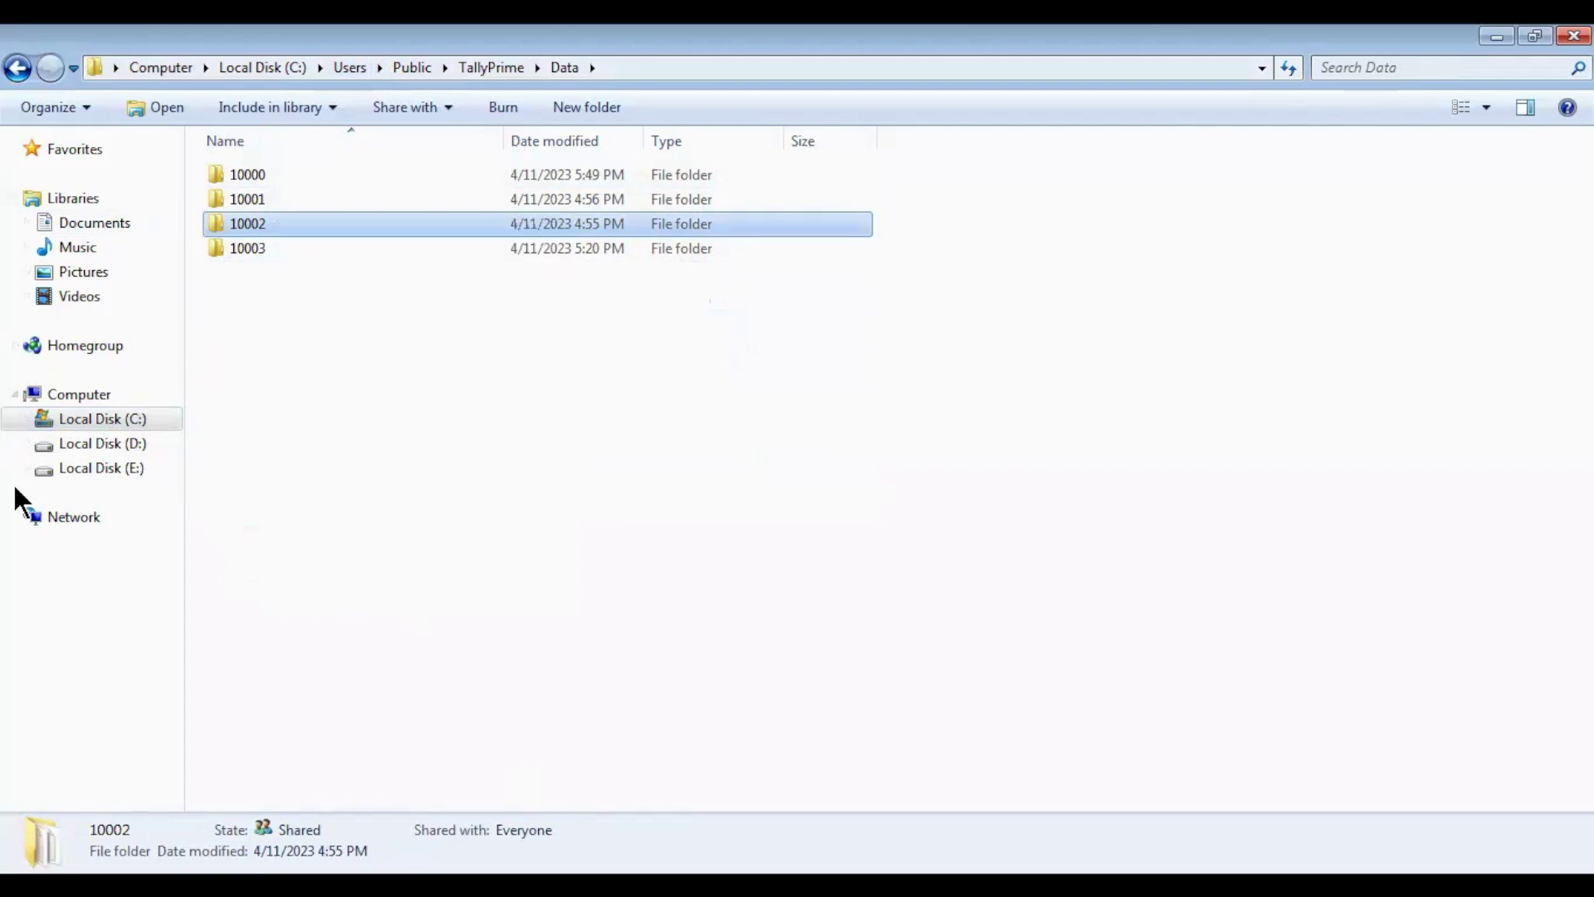
click(90, 470)
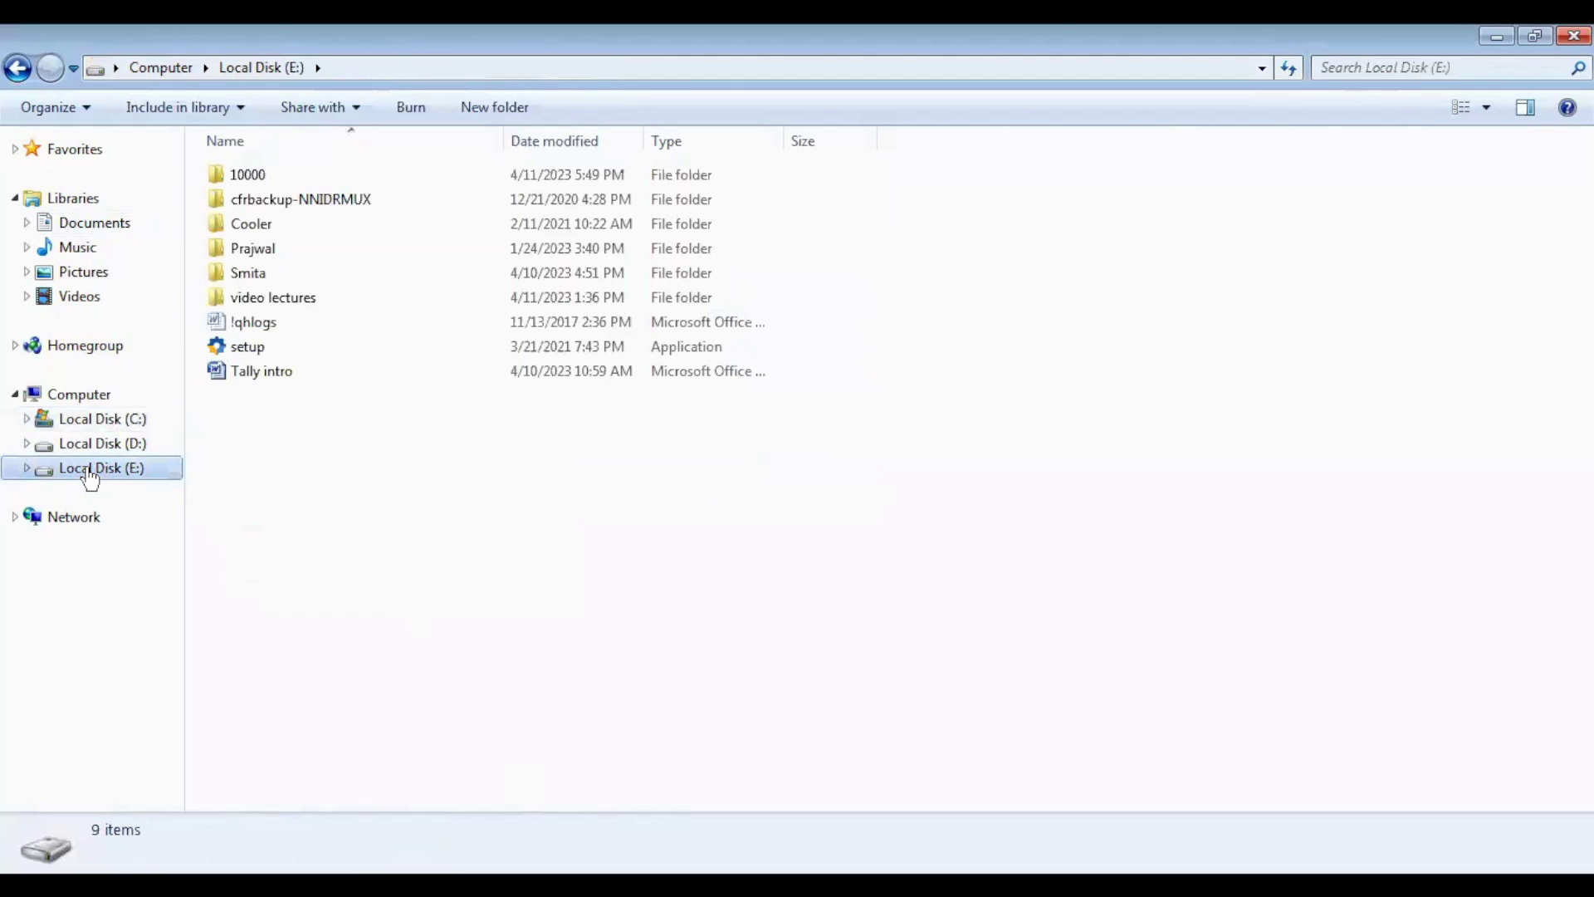
right_click(335, 488)
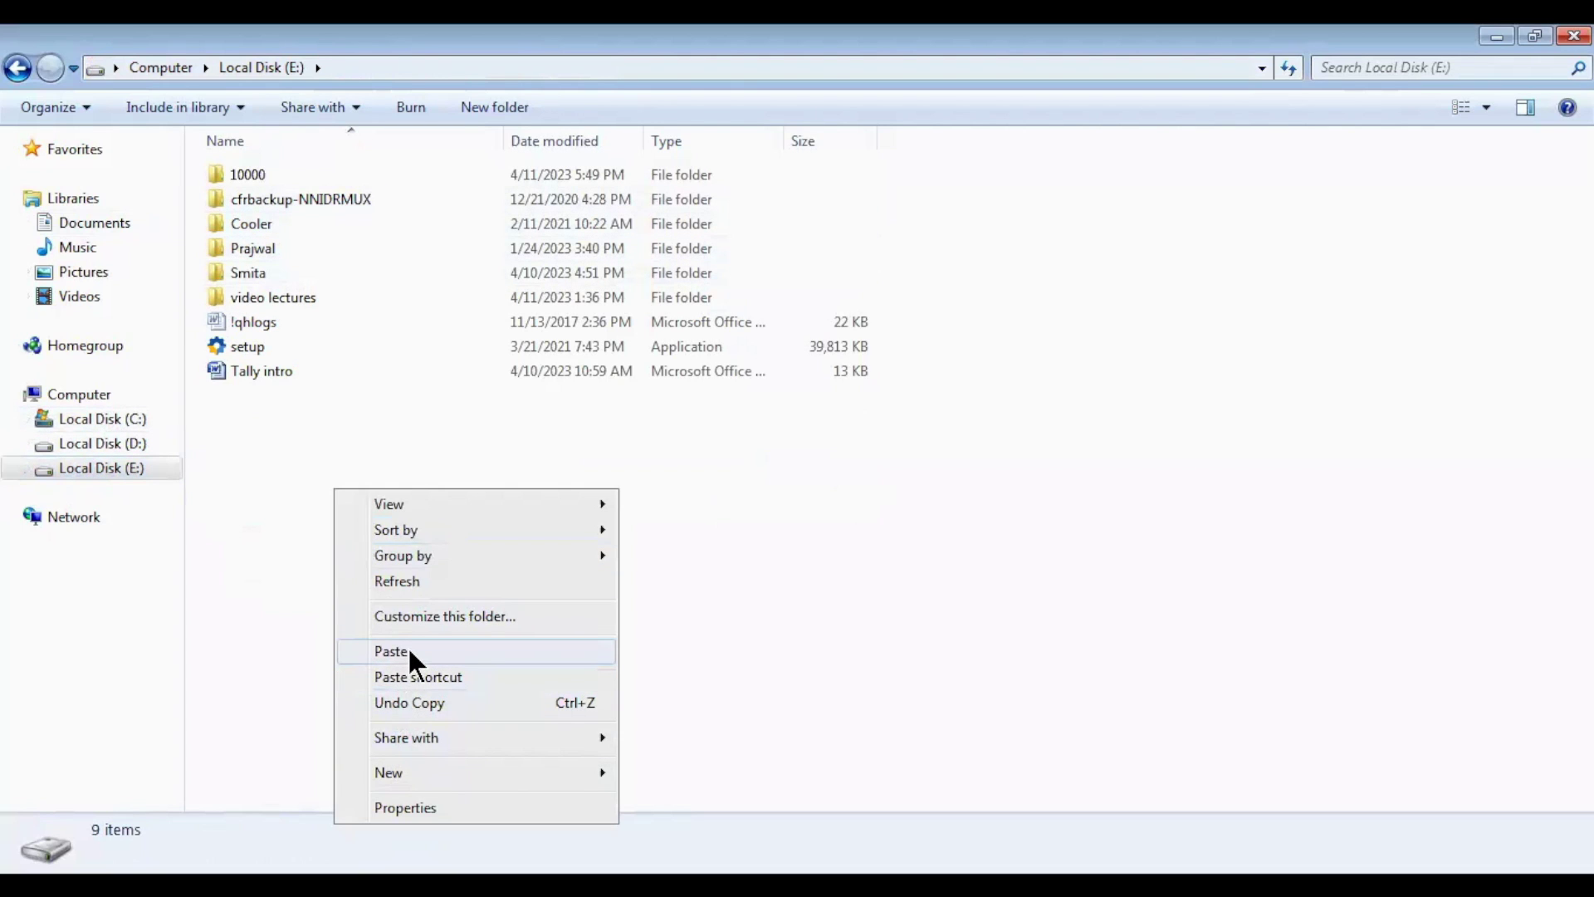
key(Return)
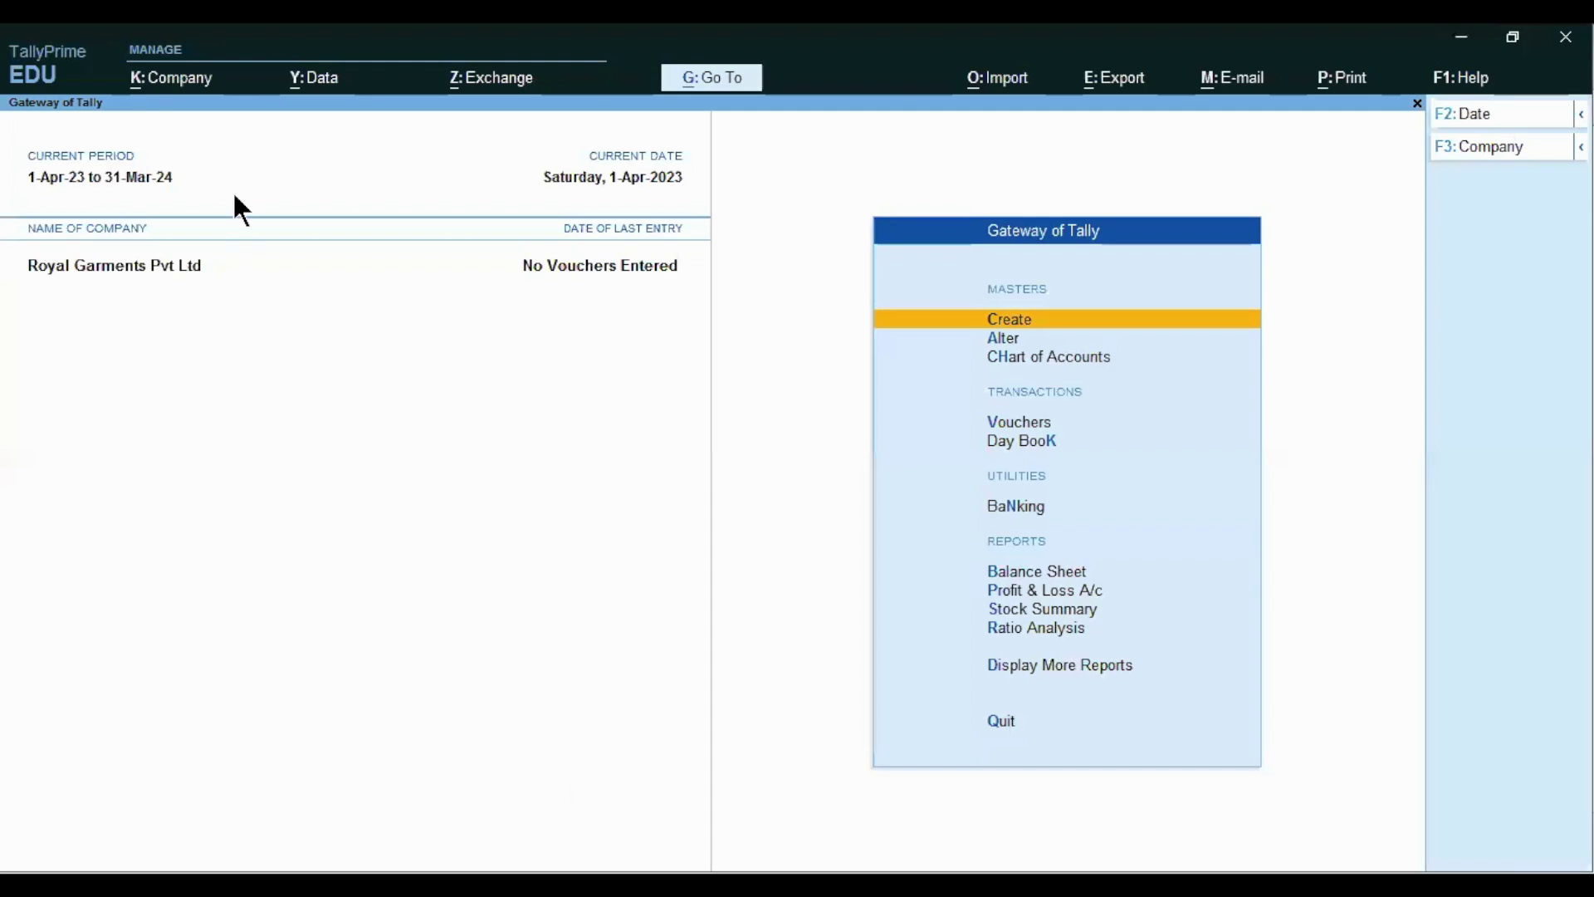
- In TallyPrime, select Tata Consultancy Pvt Ltd (10002) from the E:\ drive to open it alongside the loaded company
click(160, 84)
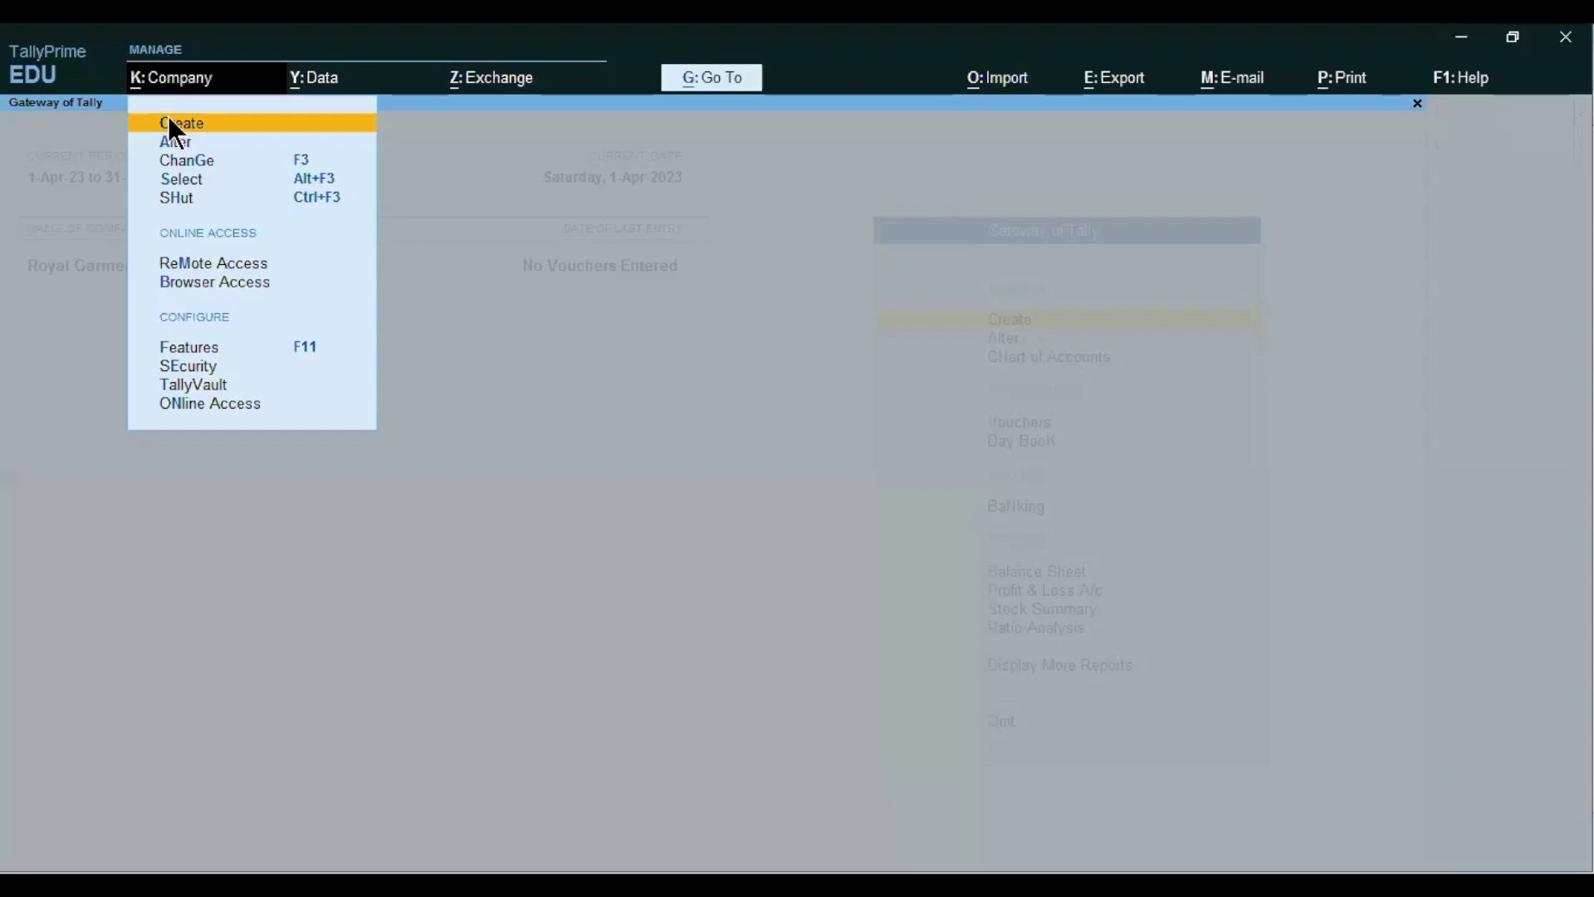
click(188, 179)
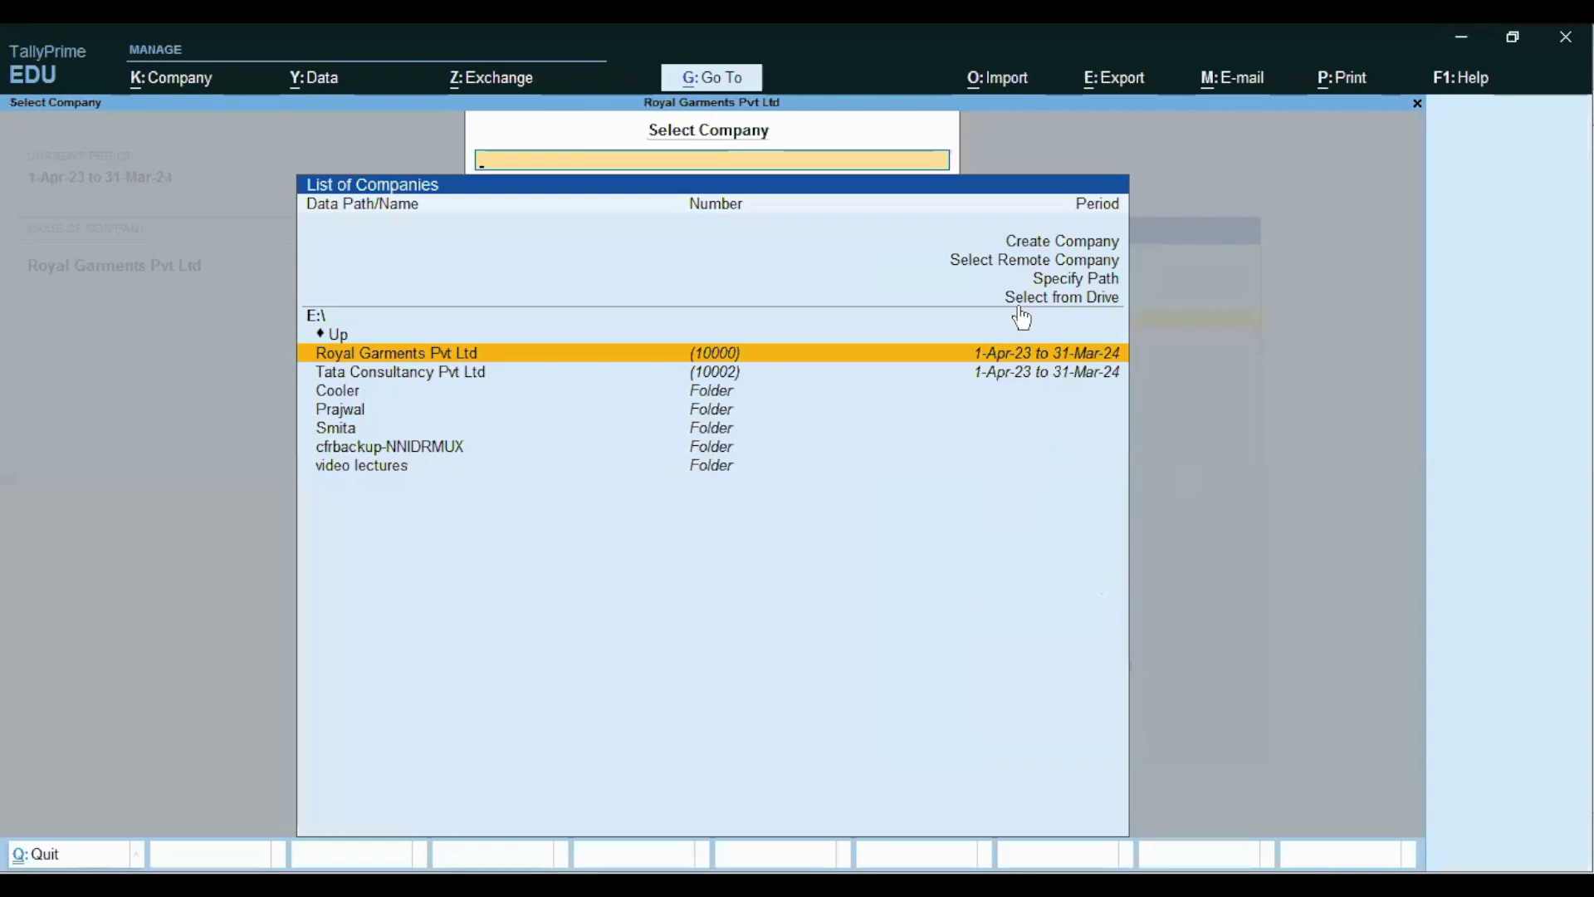
click(1025, 299)
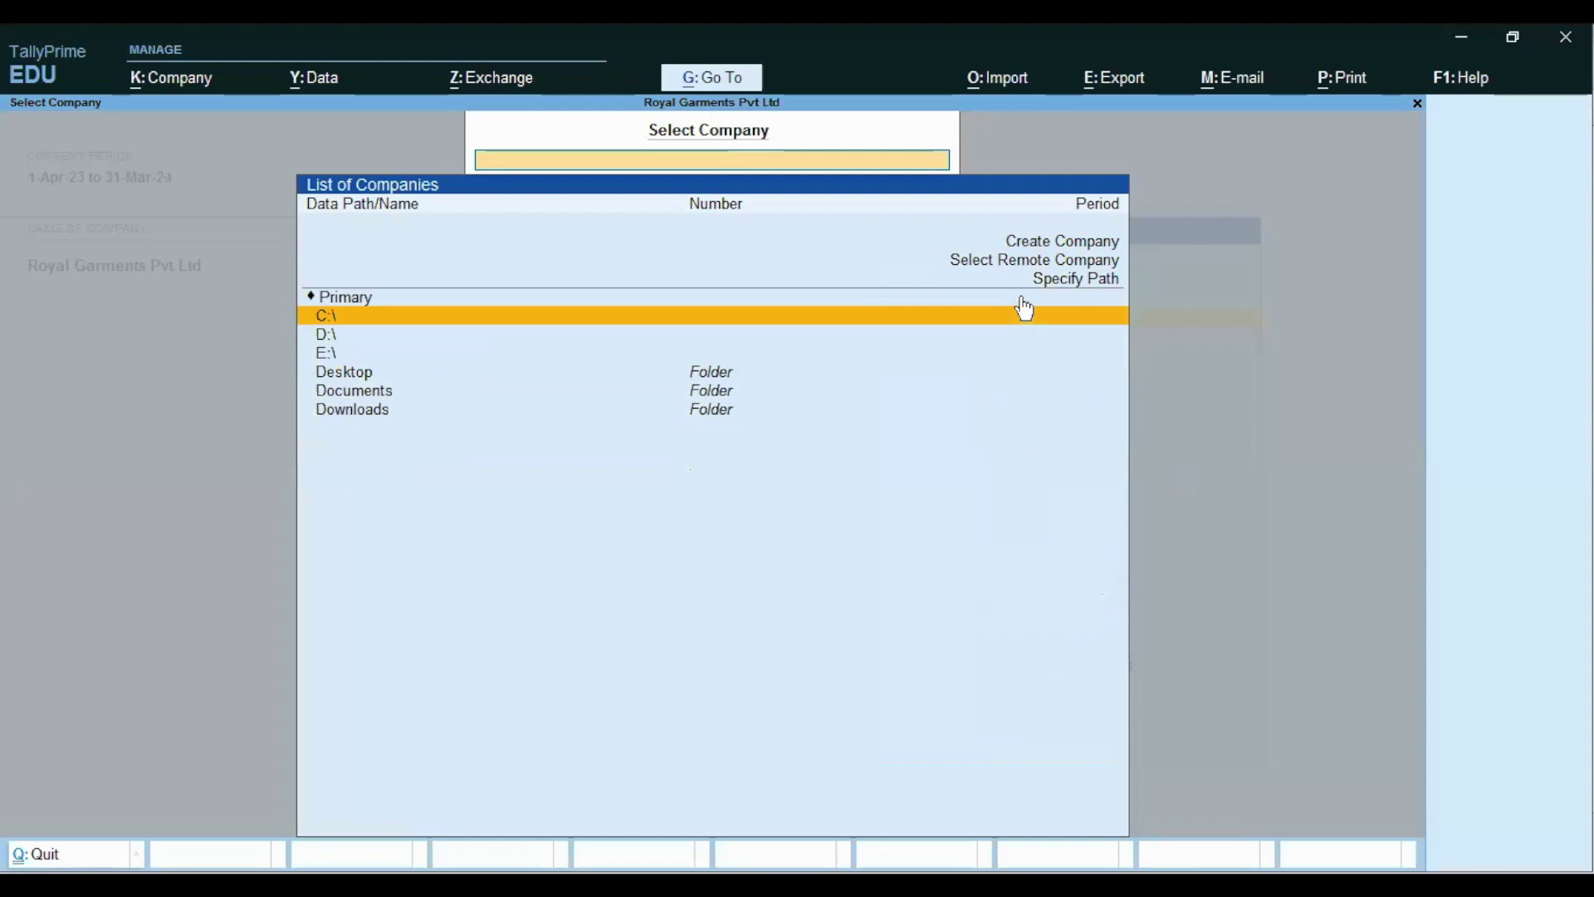
key(Down)
key(Down)
key(Return)
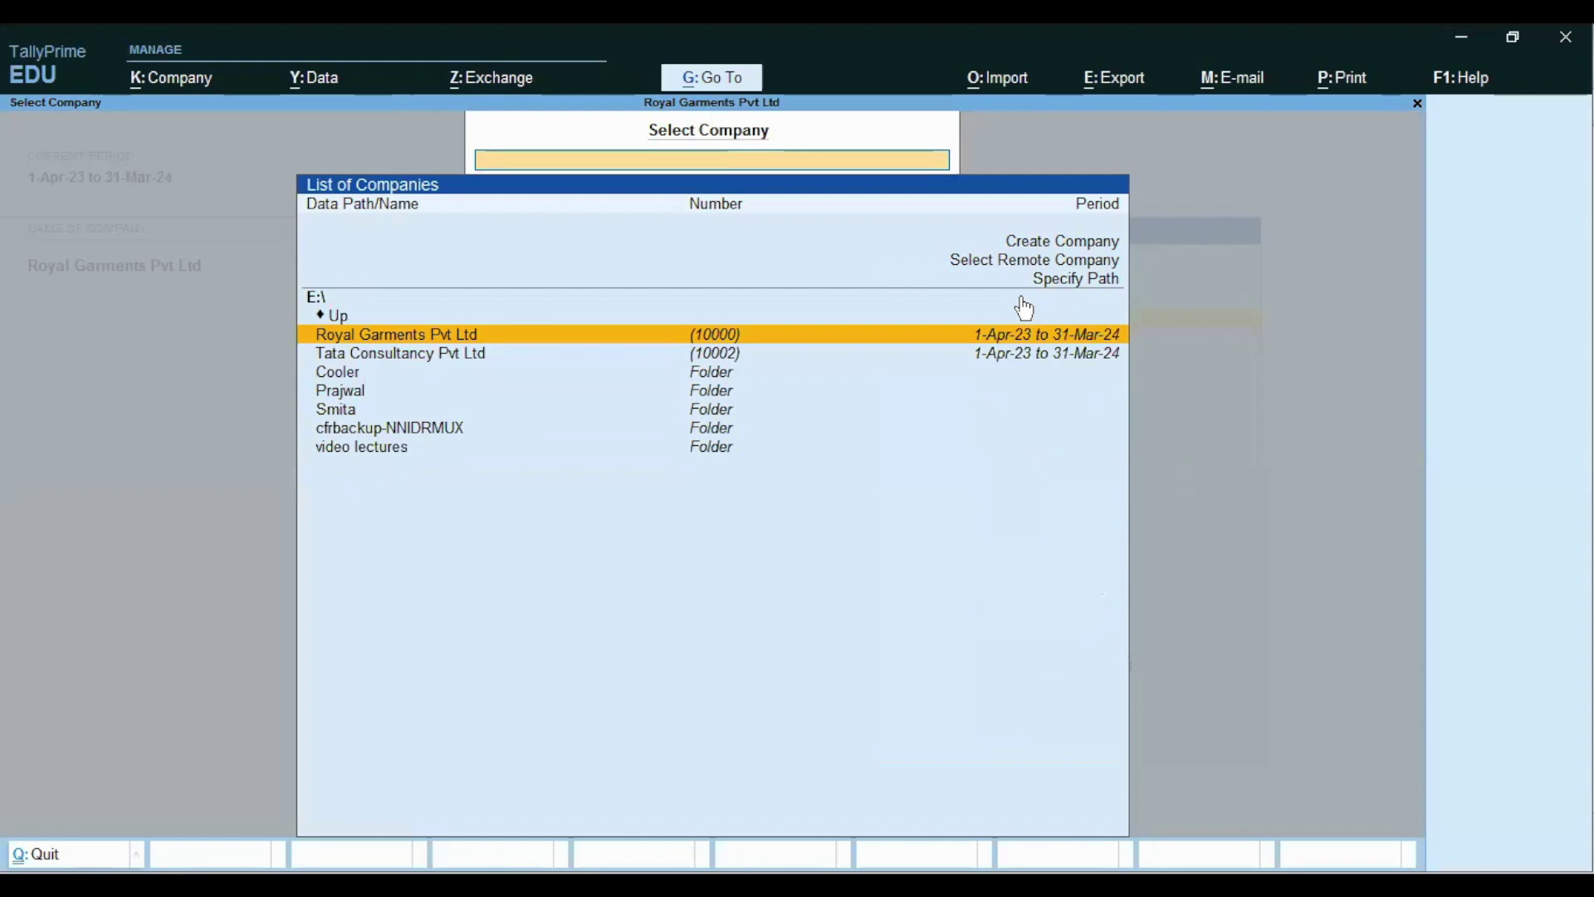
key(Down)
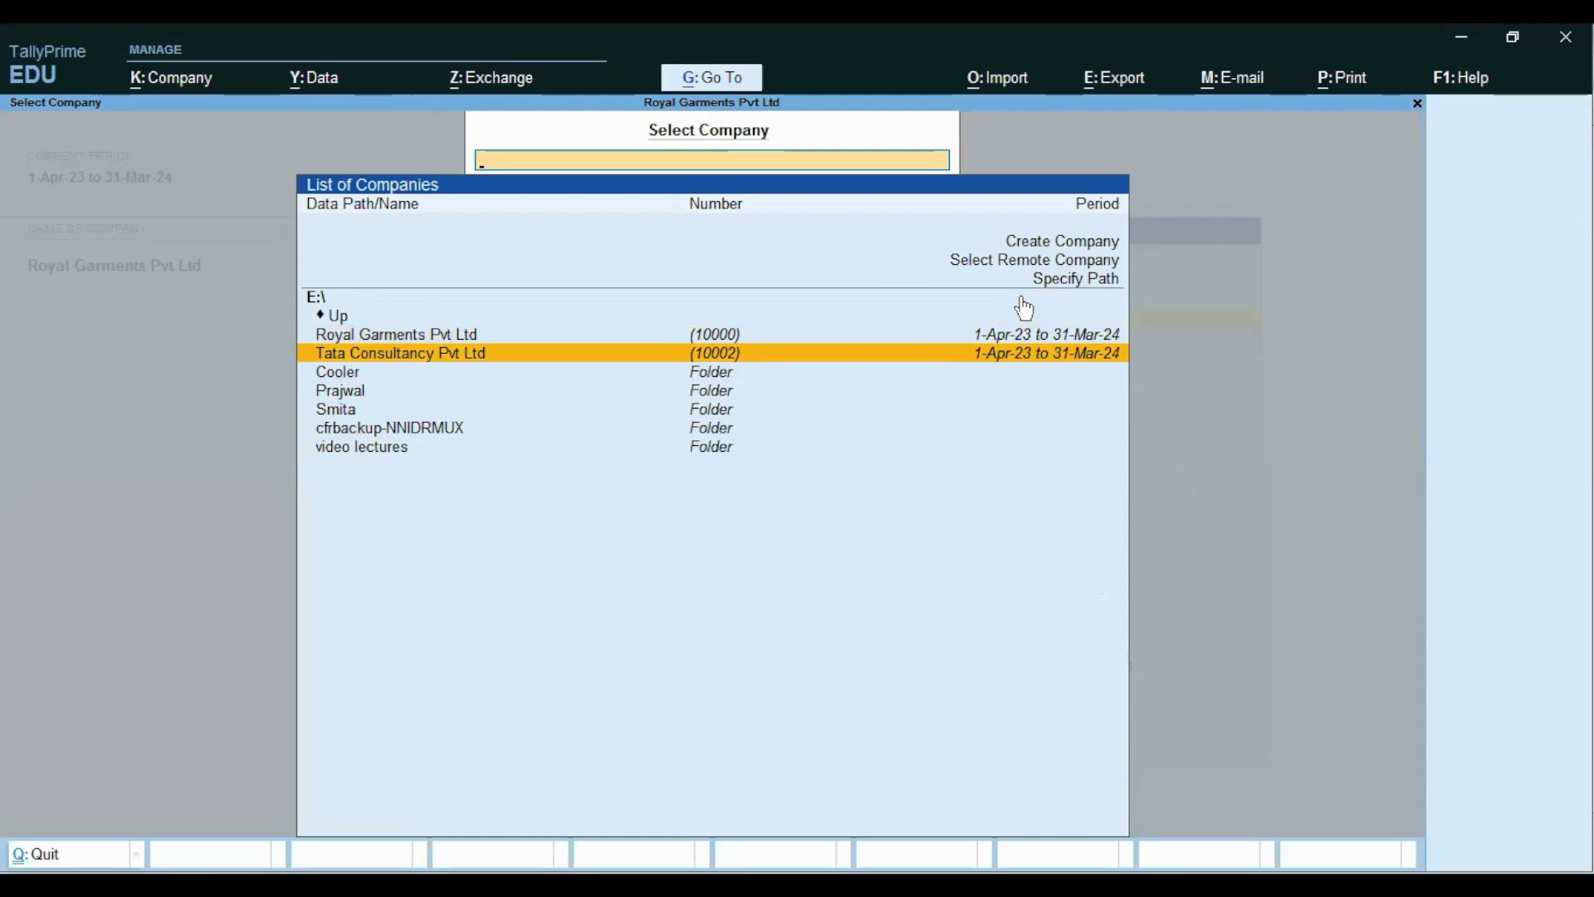
key(Return)
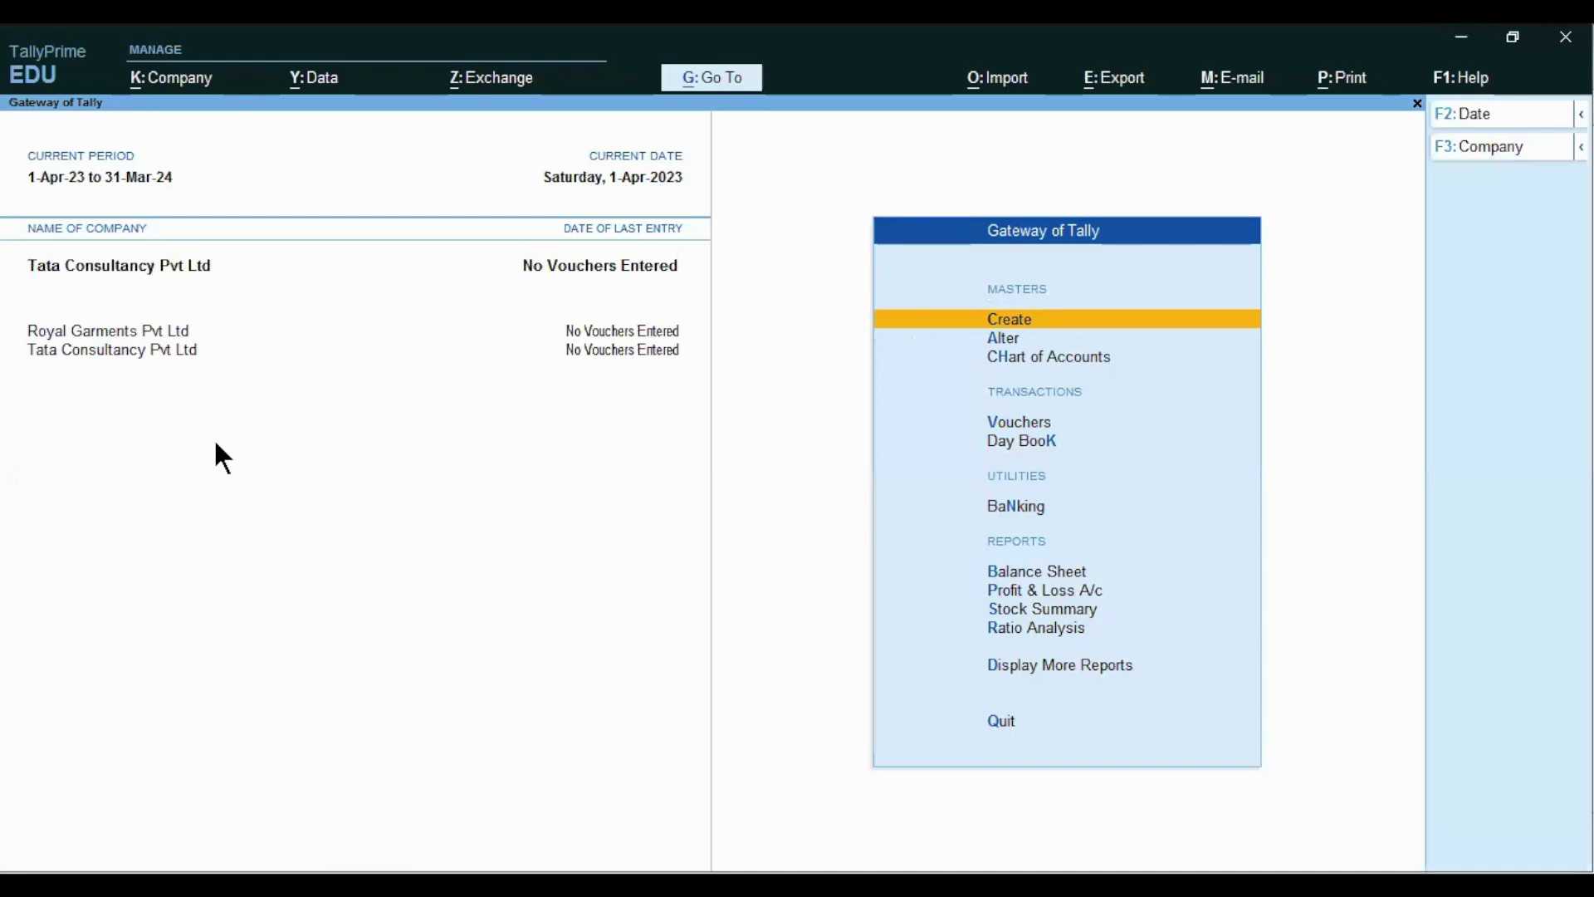